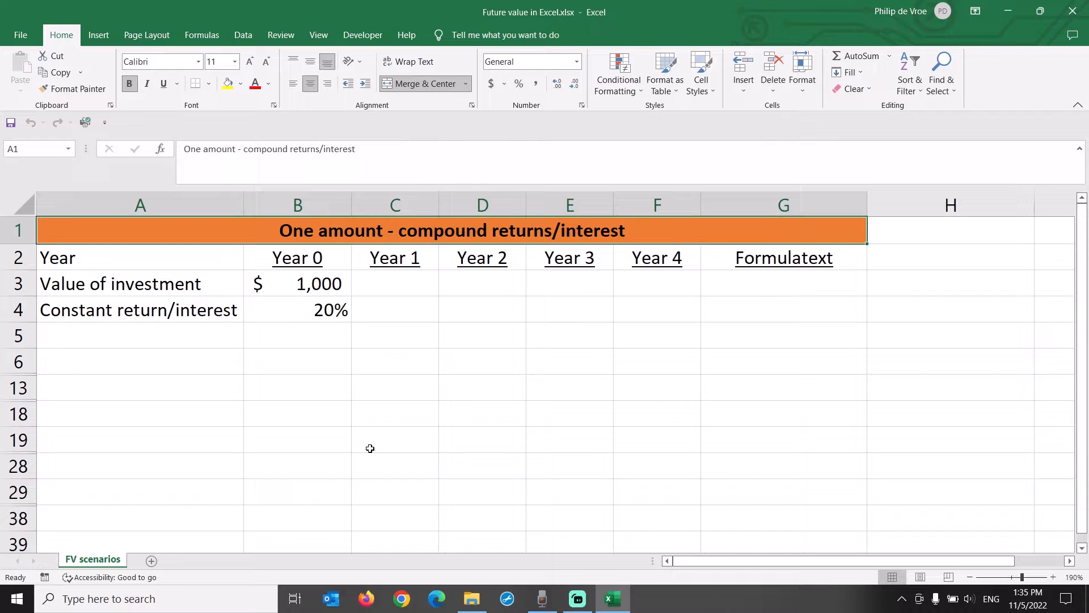
pyautogui.click(336, 286)
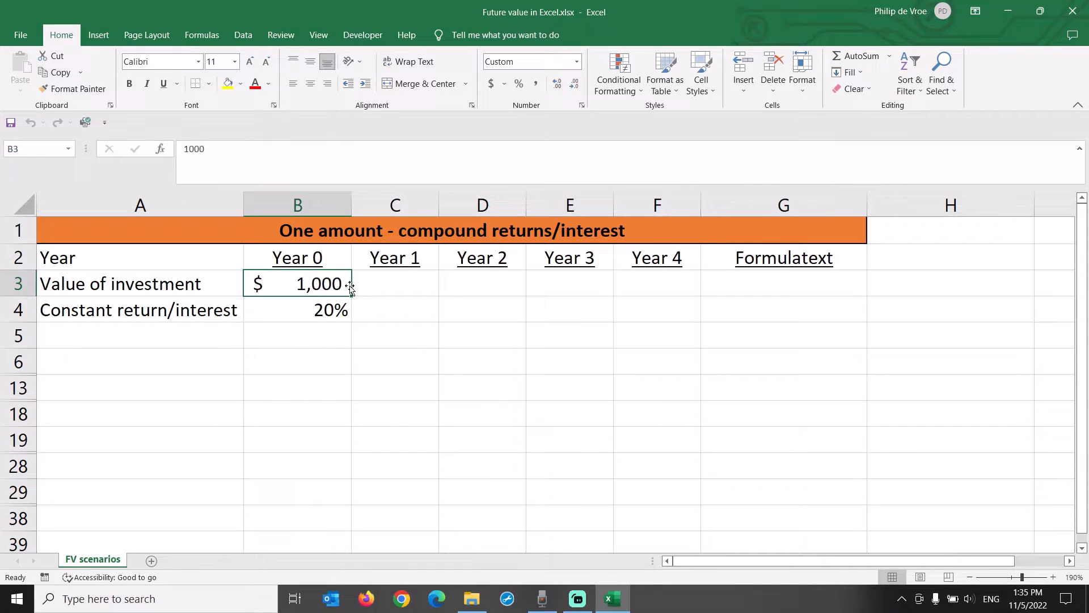
pyautogui.click(648, 286)
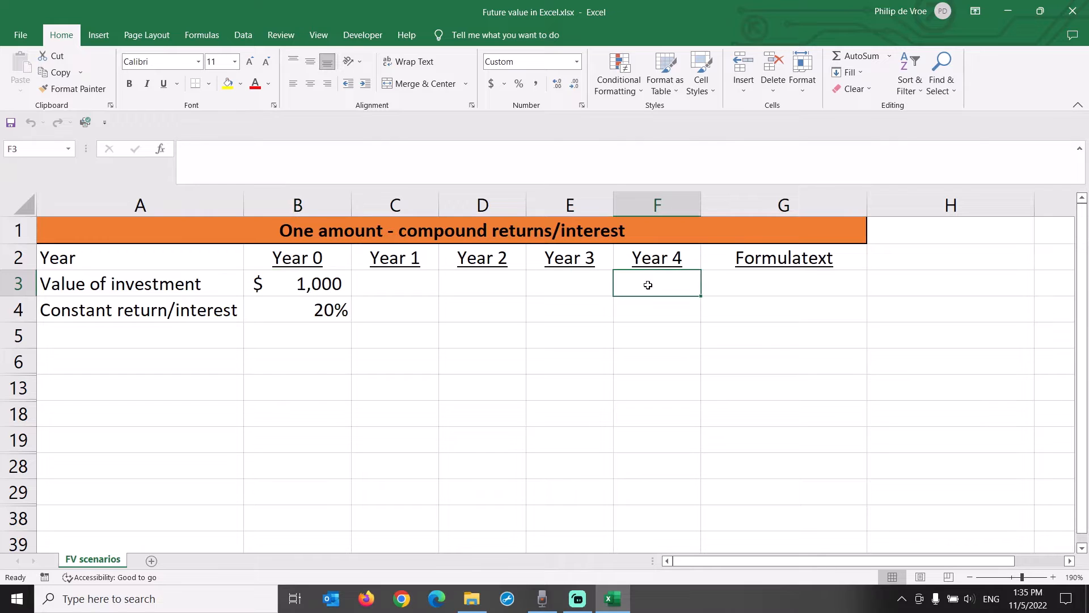
pyautogui.click(328, 306)
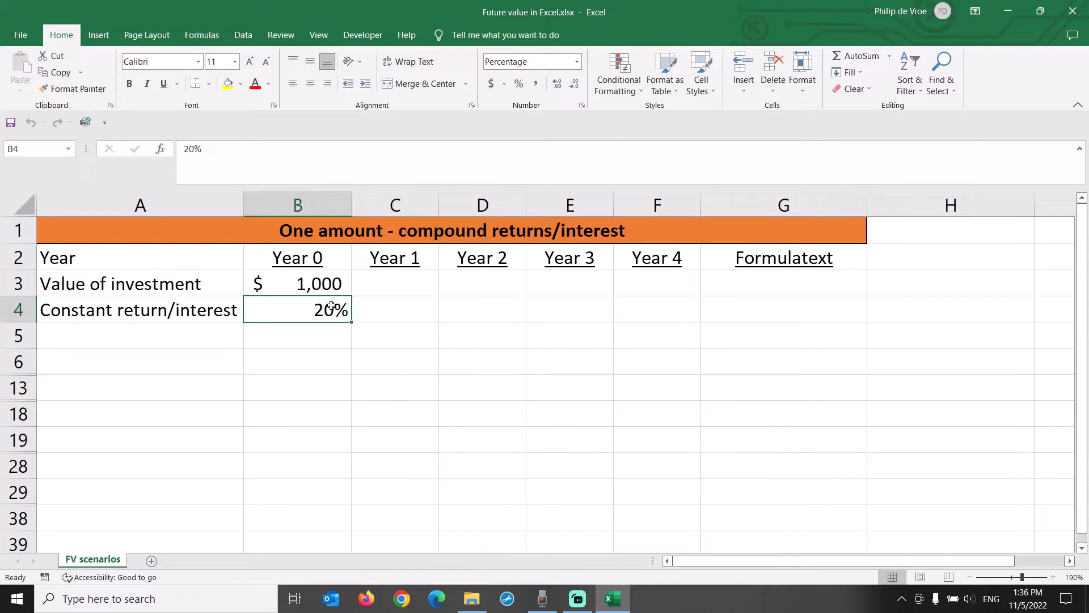
# Calculate the Year 1 investment value in cell C3 with the formula =B3*(1+B4)
pyautogui.click(382, 288)
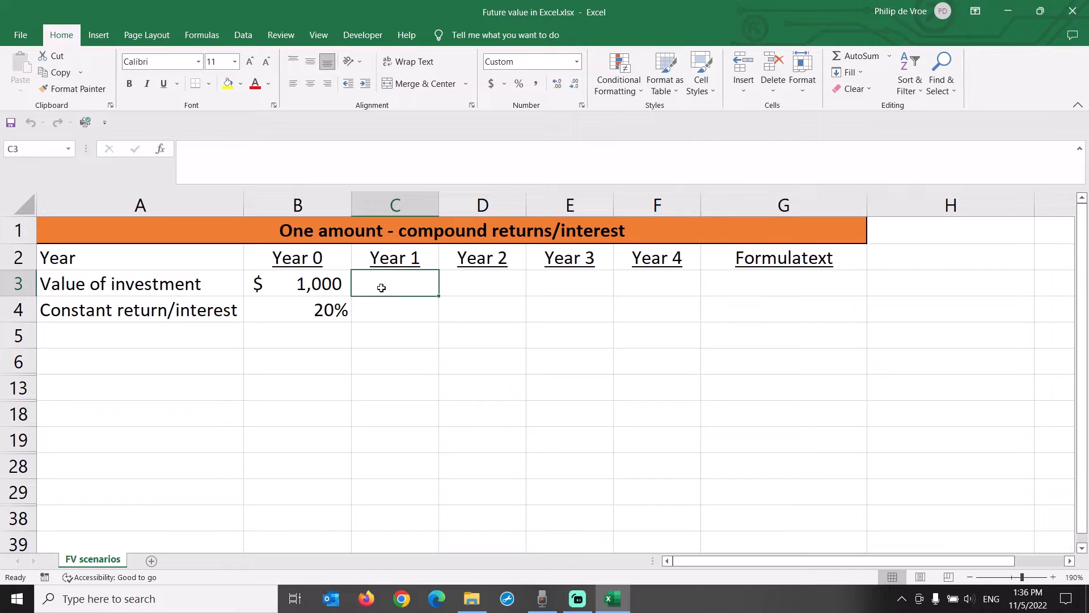
pyautogui.write('=')
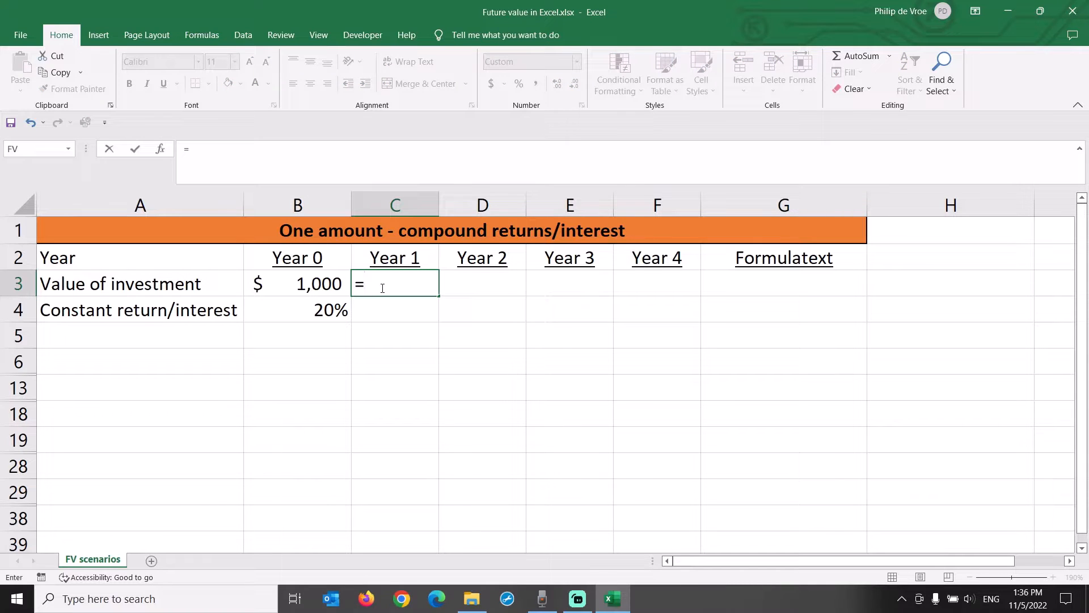
pyautogui.write('b3*')
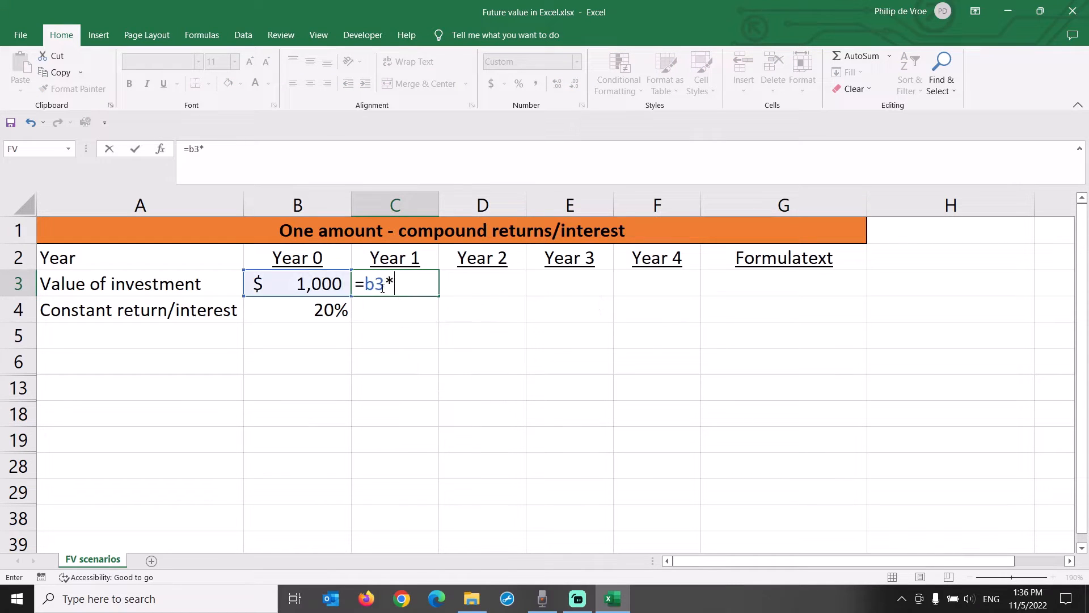
pyautogui.write('(1+b4)')
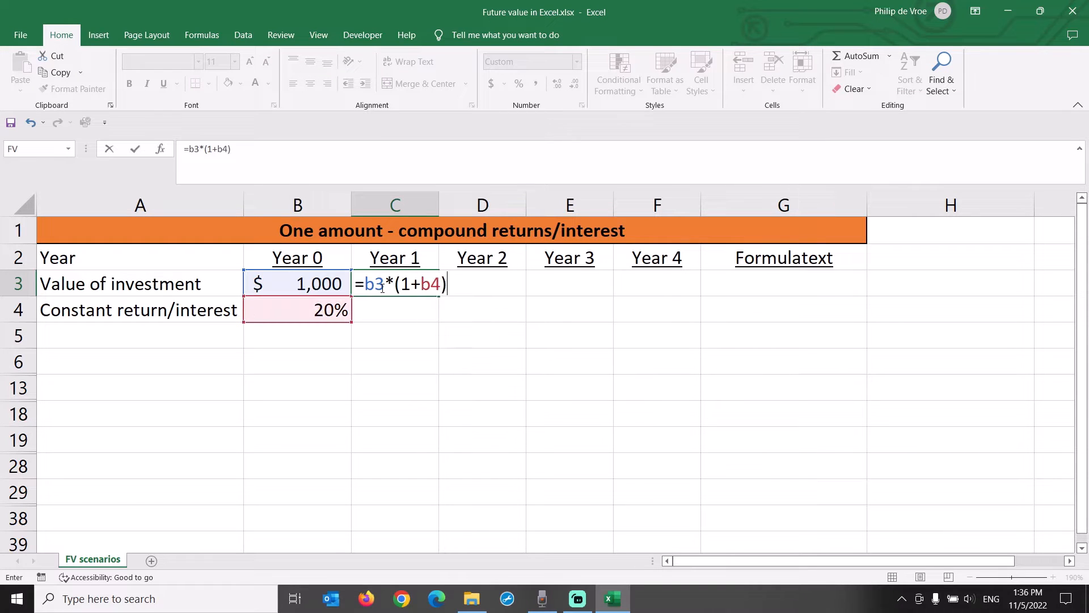
pyautogui.press('Return')
# Fix the column of the return rate reference in C3 so the formula reads =B3*(1+$B4)
pyautogui.click(380, 285)
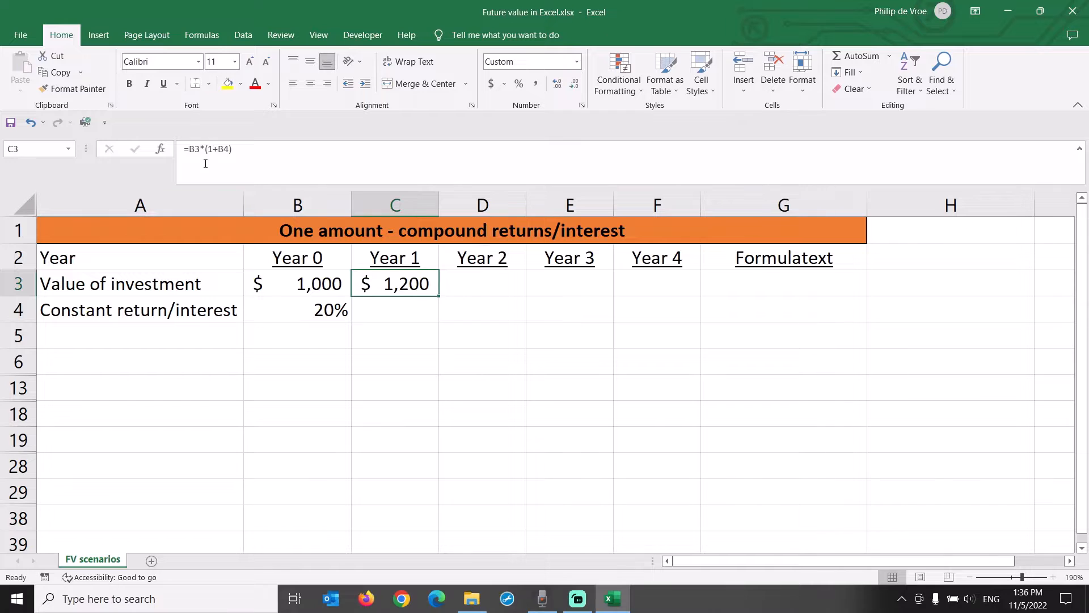
pyautogui.click(222, 148)
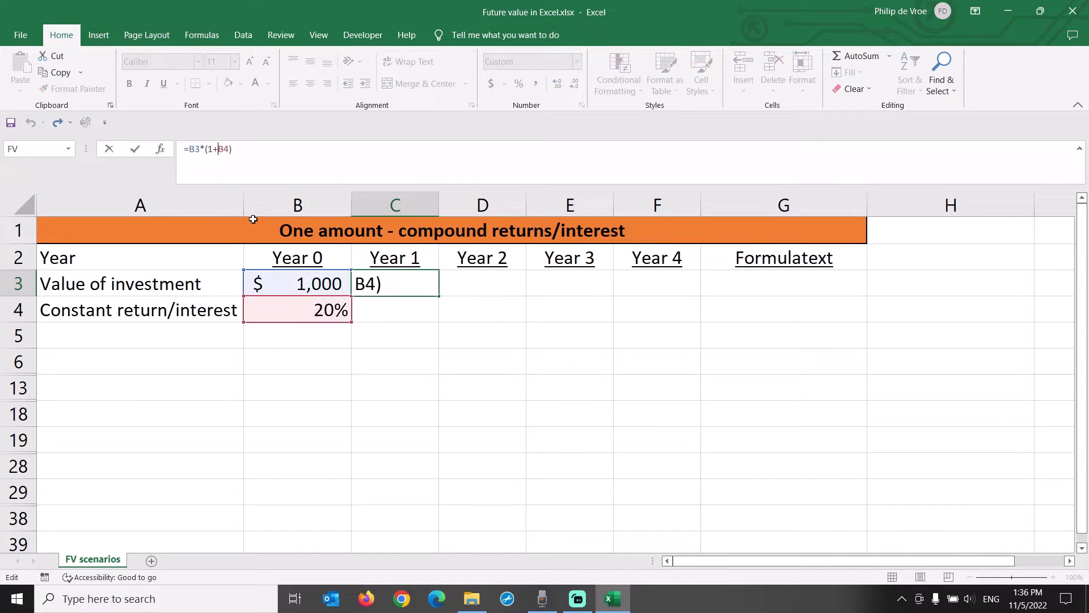
pyautogui.write('$')
pyautogui.press('Return')
pyautogui.press('Up')
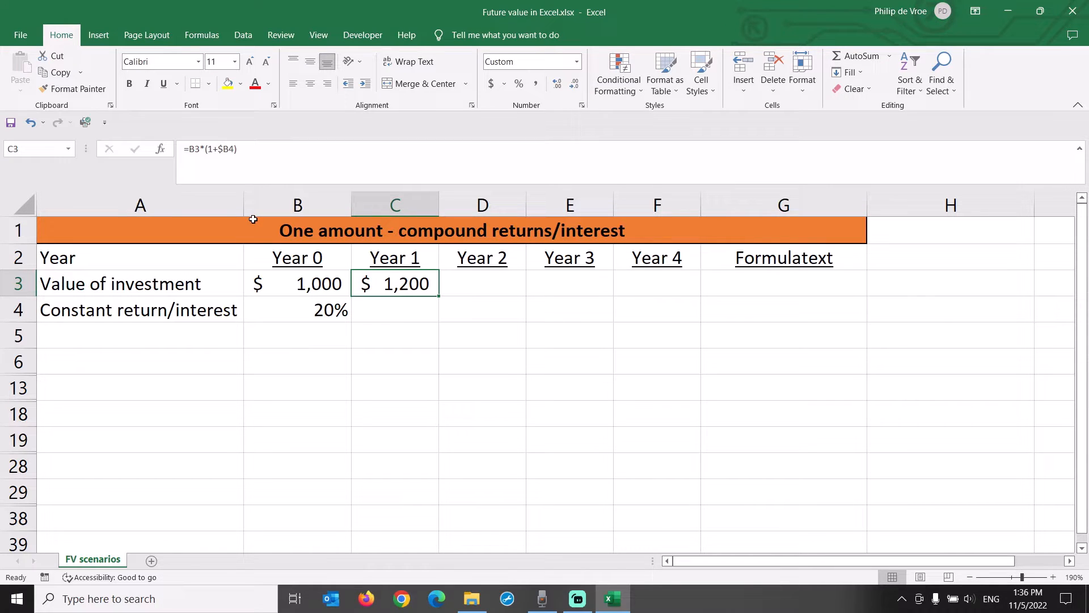
# Copy the Year 1 value formula from C3 into the Year 2 cell D3
pyautogui.hotkey('ctrl', 'c')
pyautogui.press('Right')
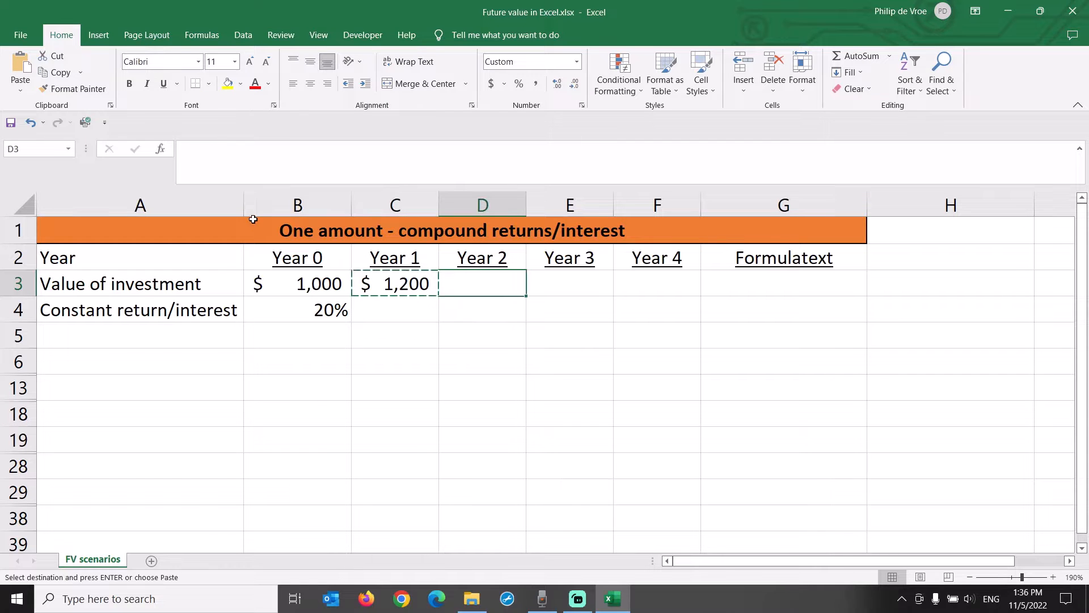
pyautogui.hotkey('ctrl', 'v')
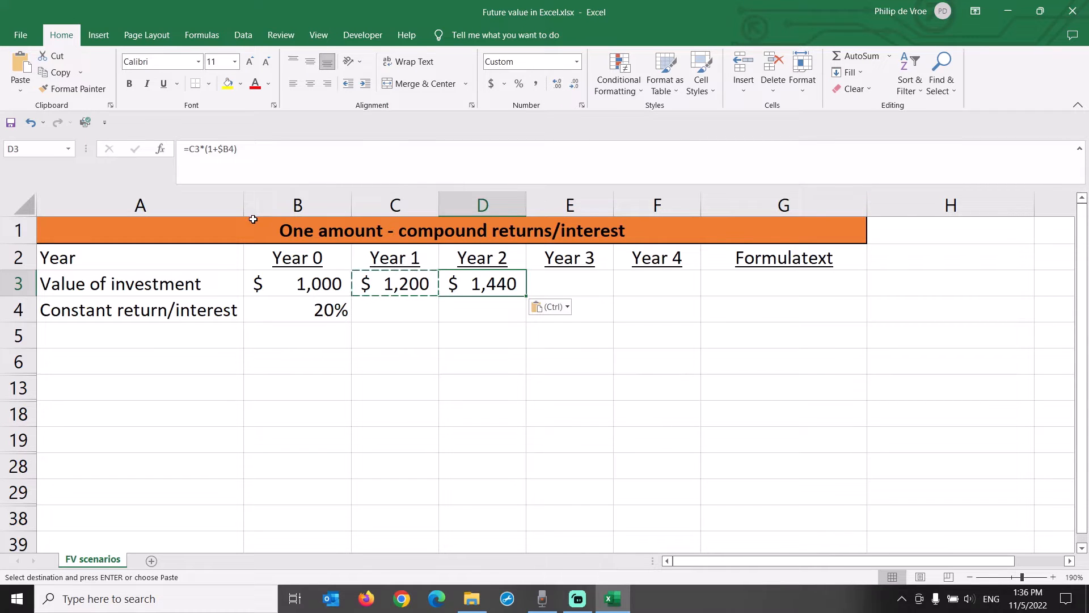
pyautogui.press('Escape')
# Compare the formulas in the Year 1 and Year 2 investment value cells, C3 and D3
pyautogui.press('Left')
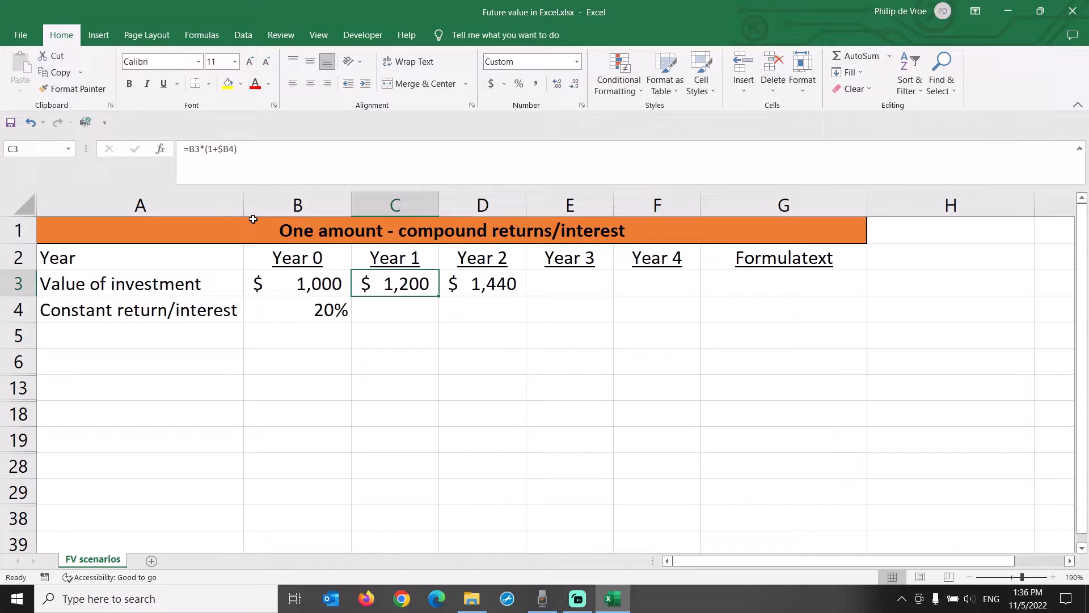
pyautogui.press('Right')
pyautogui.press('Left')
pyautogui.press('Right')
pyautogui.press('Left')
pyautogui.press('Right')
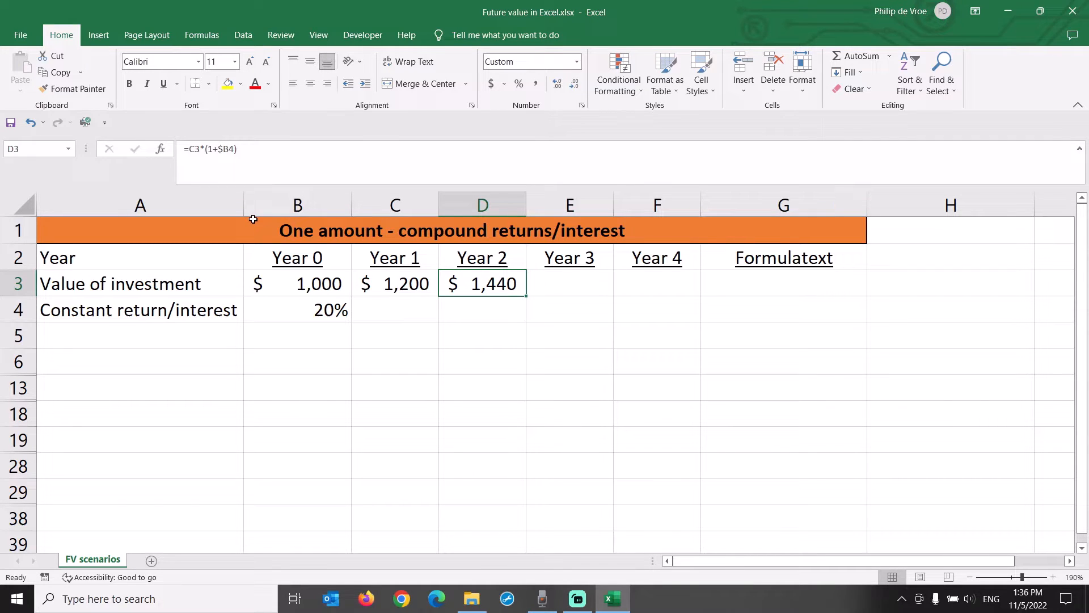
# Copy the Year 2 value formula from D3 into the Year 3 and Year 4 cells, E3 and F3
pyautogui.hotkey('ctrl', 'c')
pyautogui.press('Right')
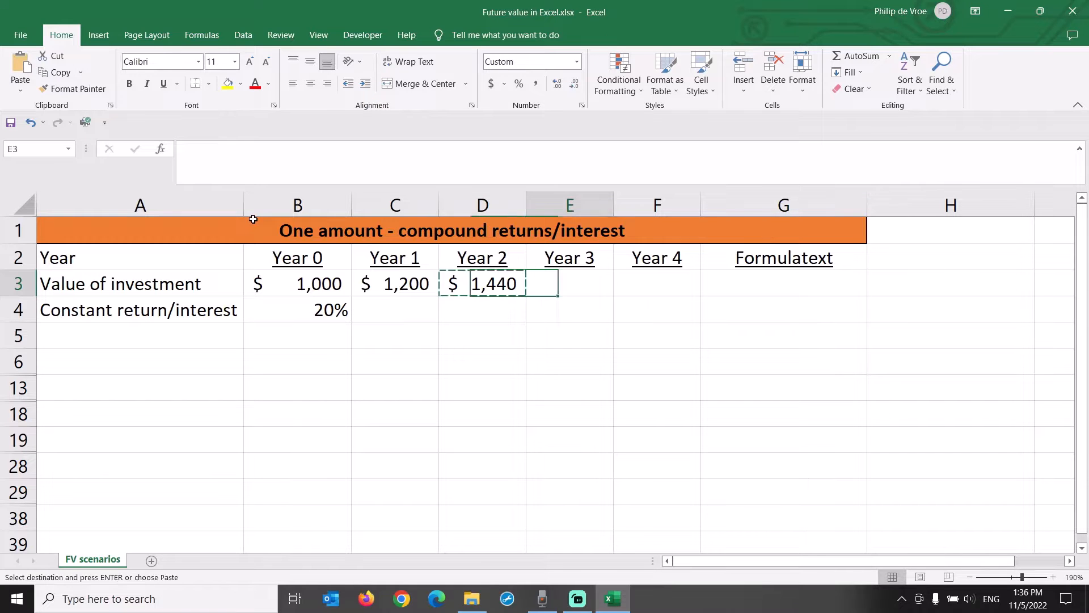
pyautogui.hotkey('ctrl', 'v')
pyautogui.press('Right')
pyautogui.hotkey('ctrl', 'v')
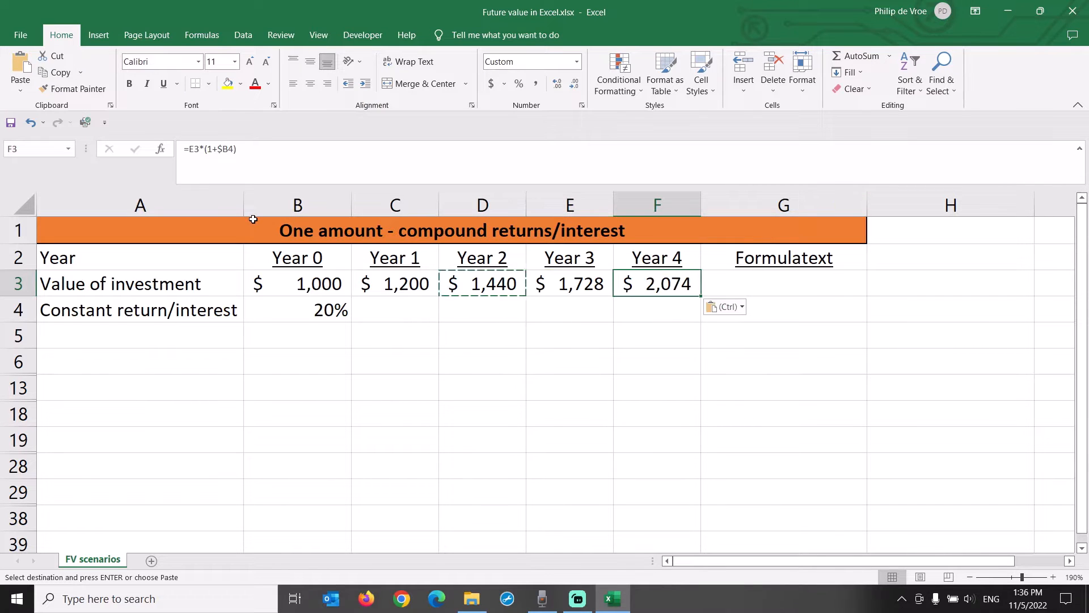
pyautogui.press('Escape')
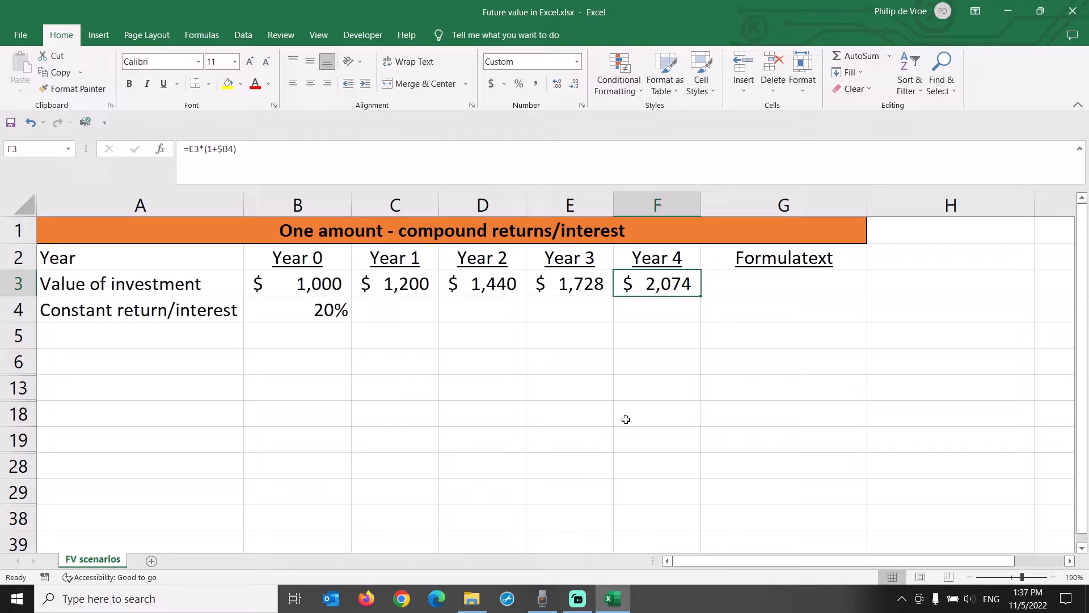
# Enter the label "Formula" in cell E4 below the Year 3 value
pyautogui.click(579, 308)
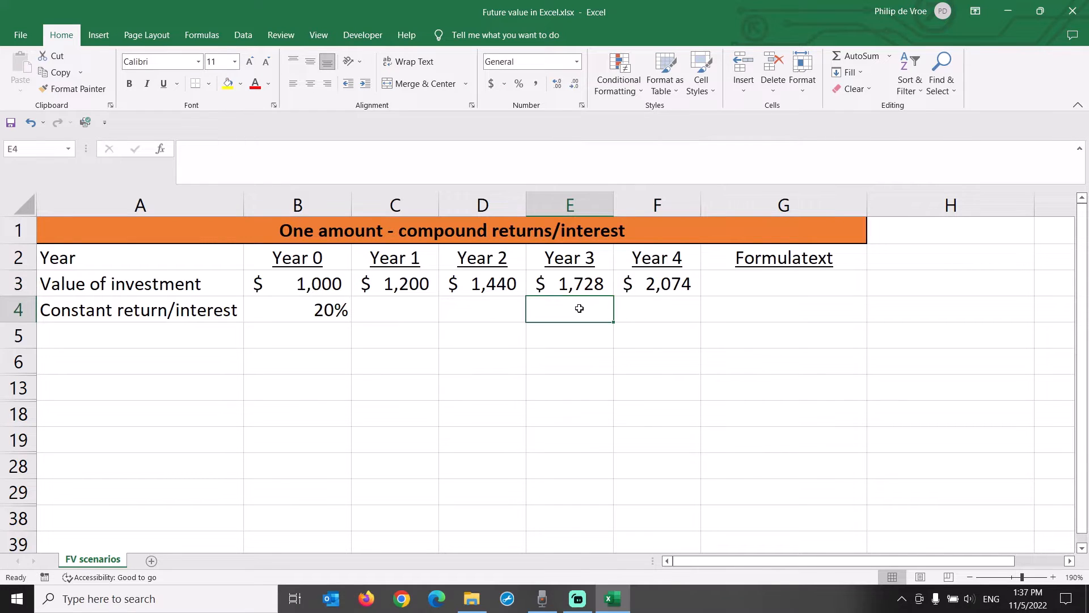
pyautogui.write('Formula')
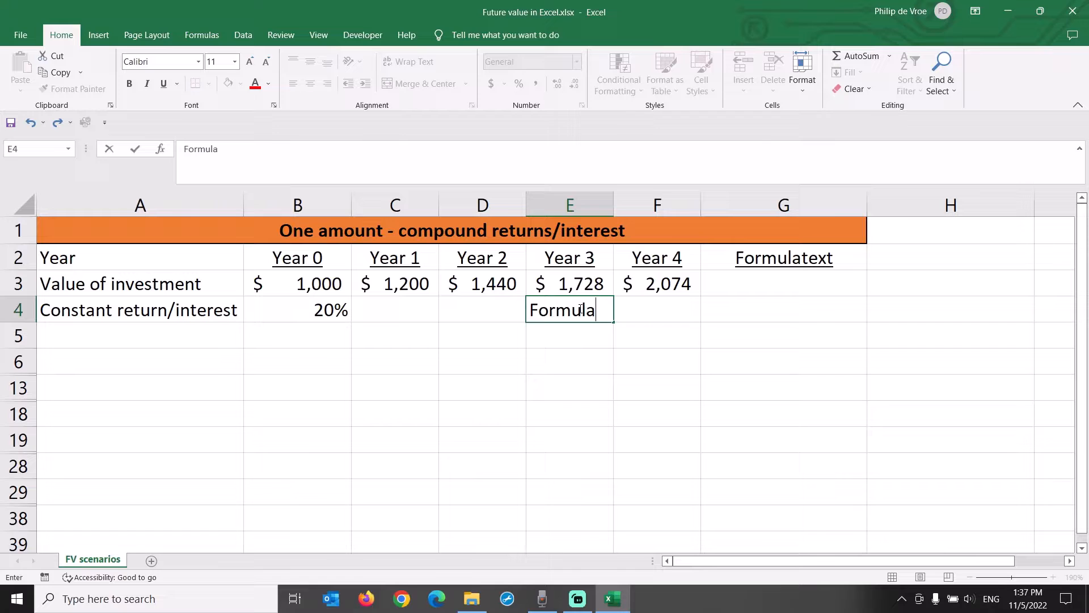
pyautogui.press('Tab')
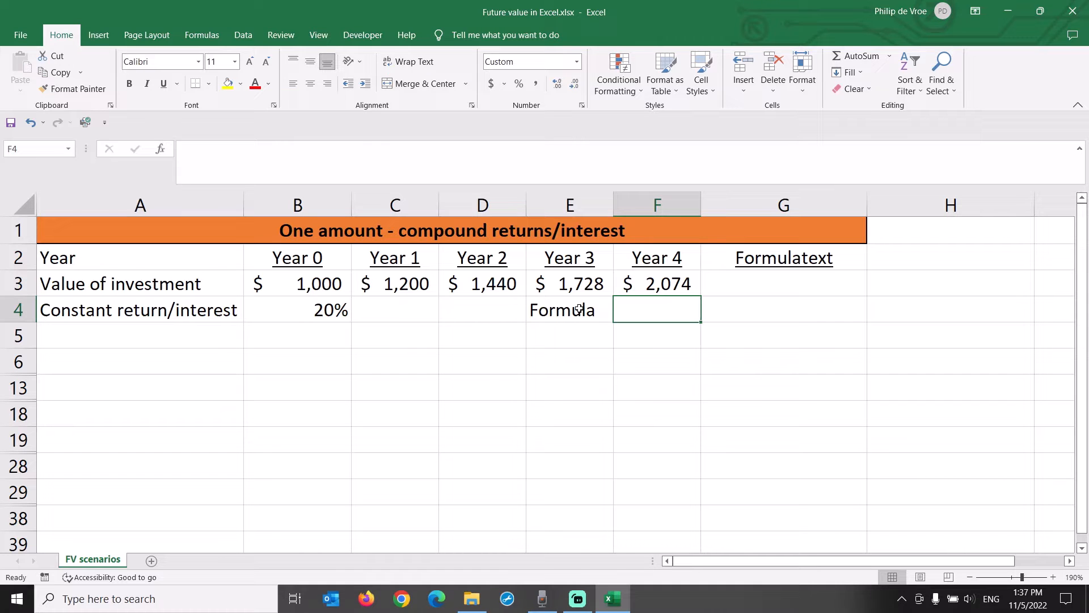
# Calculate the Year 4 value directly in cell F4 with the compound formula =B3*(1+B4)^4
pyautogui.write('=')
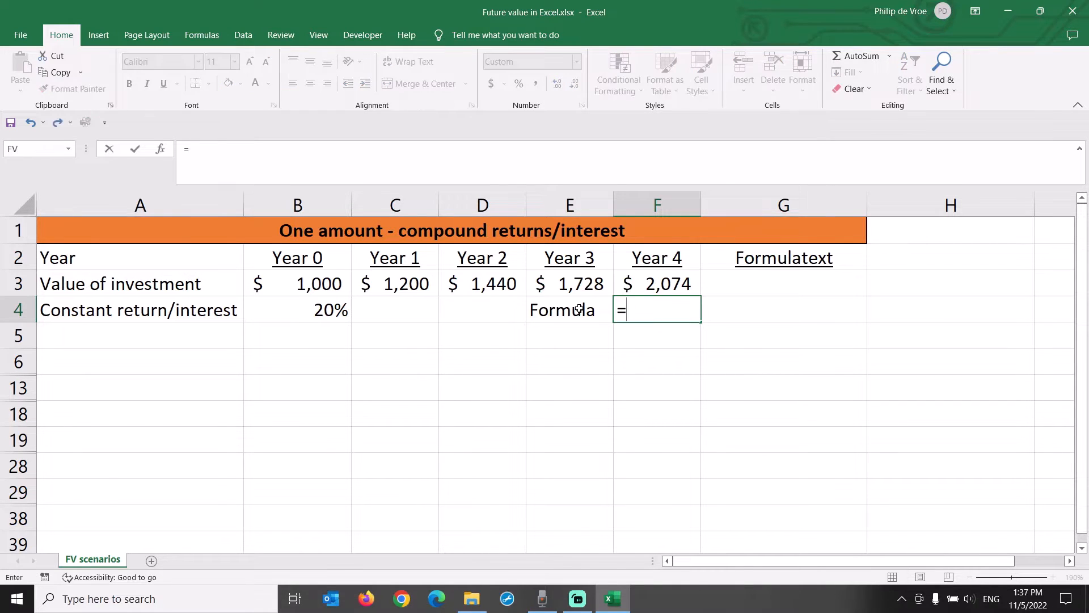
pyautogui.click(324, 284)
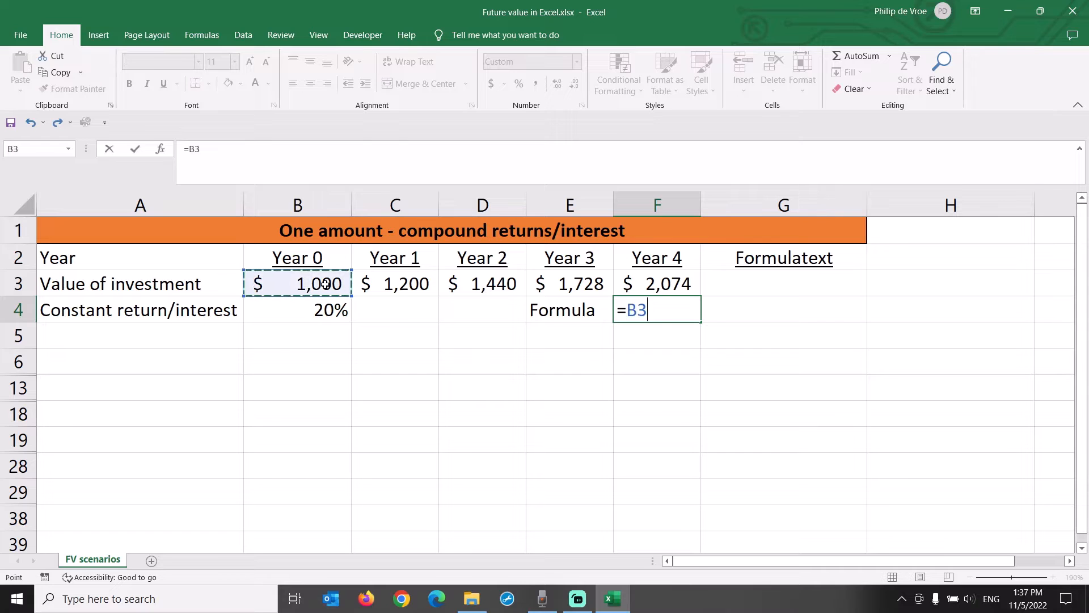
pyautogui.write('*(1+b4')
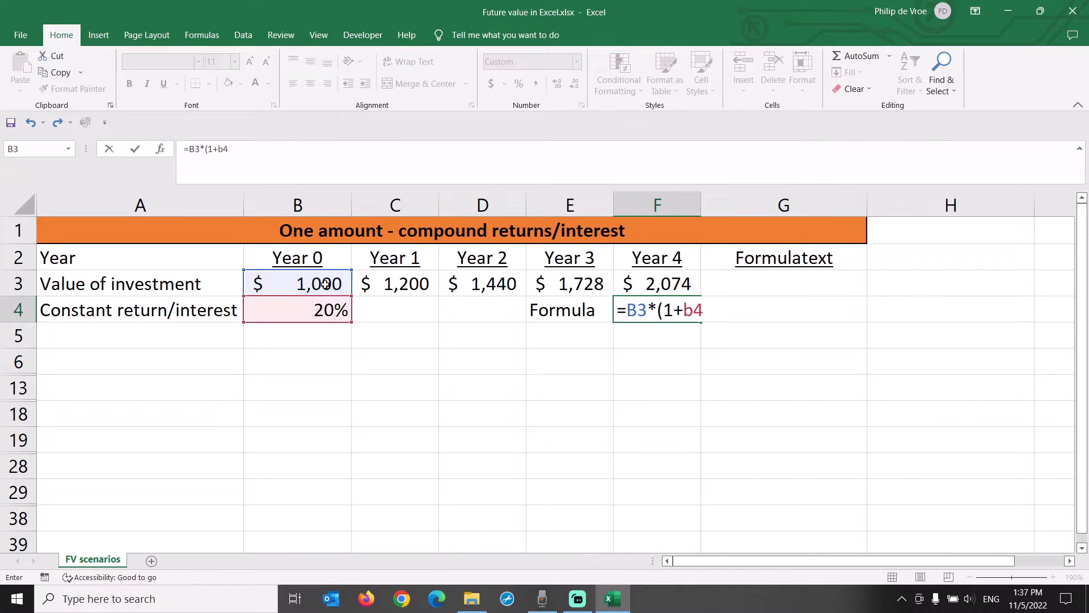
pyautogui.write(')^4')
pyautogui.press('Return')
# Display the formula of F4 as text in cell G4 with the FORMULATEXT function
pyautogui.press('Up')
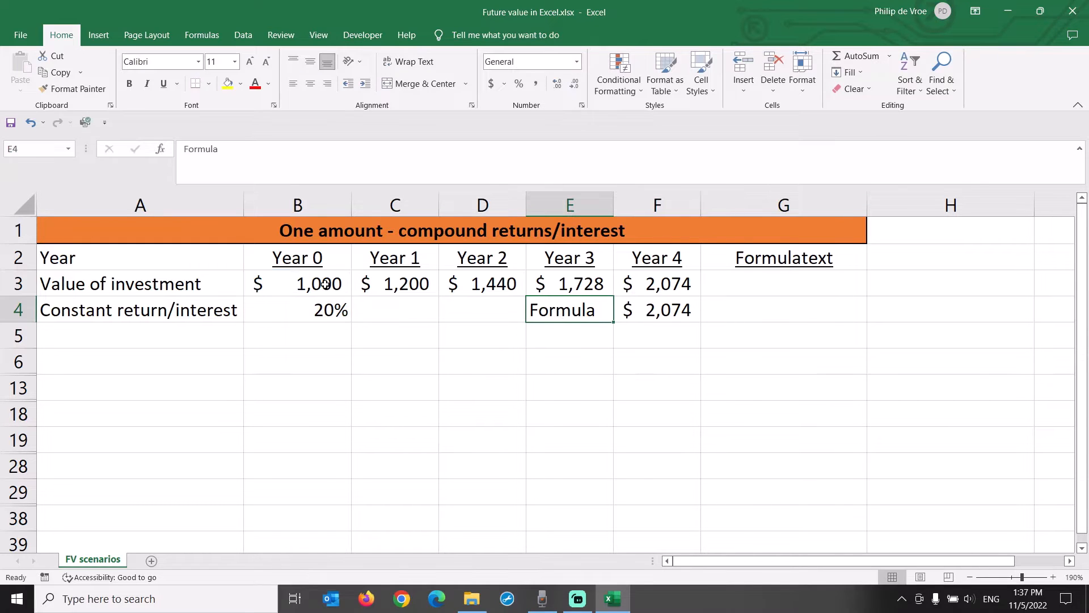
pyautogui.press('Right')
pyautogui.press('Right')
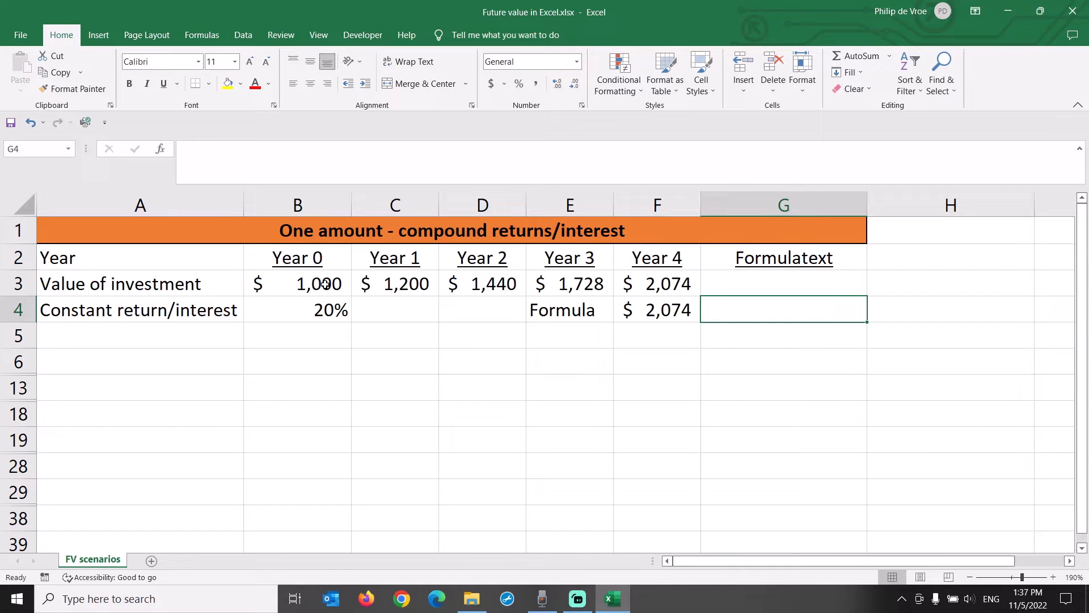
pyautogui.write('=formu')
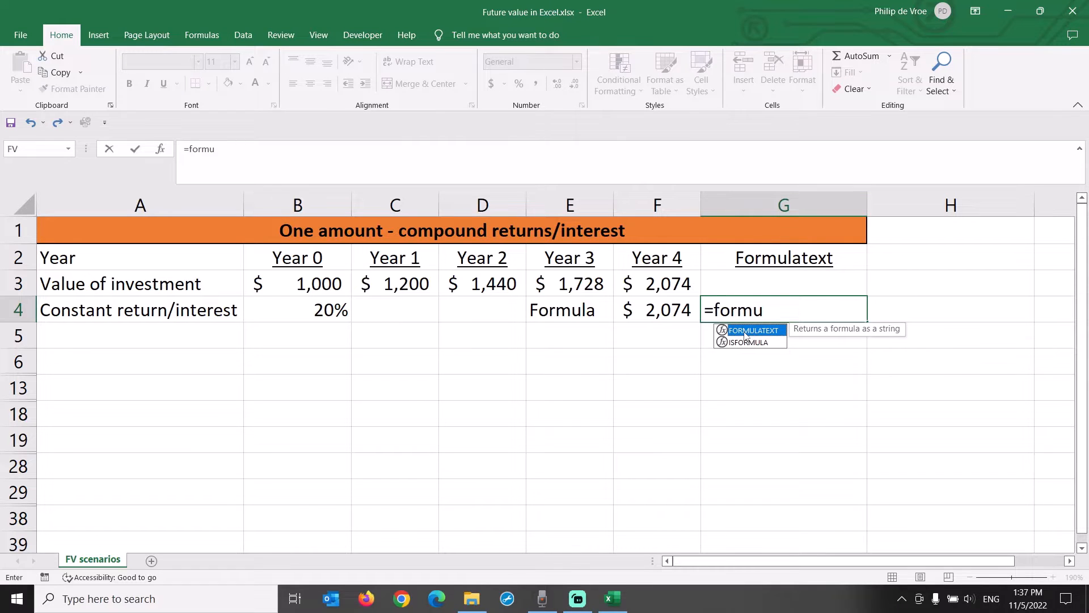
pyautogui.doubleClick(747, 333)
pyautogui.click(682, 311)
pyautogui.press('Return')
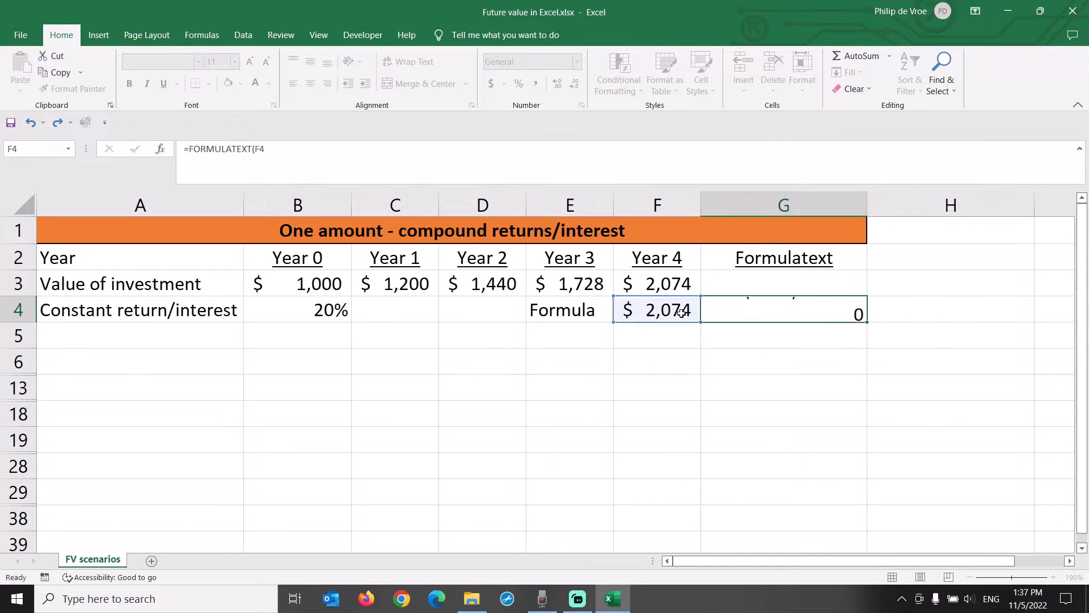
# Enter the label "Using FV" in cell E5 below the "Formula" label
pyautogui.press('Left')
pyautogui.press('Left')
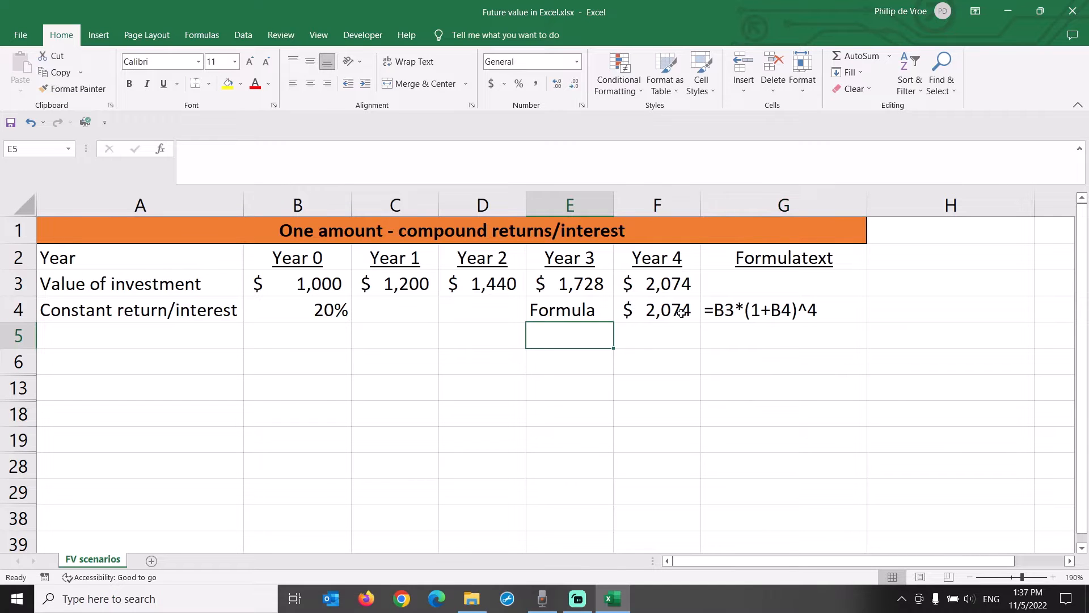
pyautogui.write('Using FV')
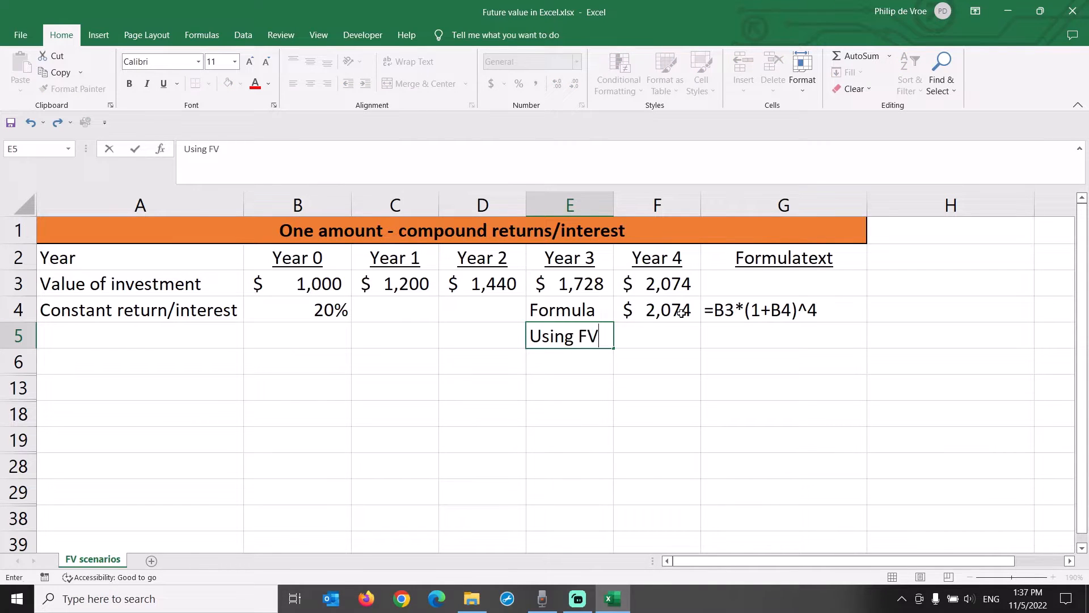
pyautogui.press('Right')
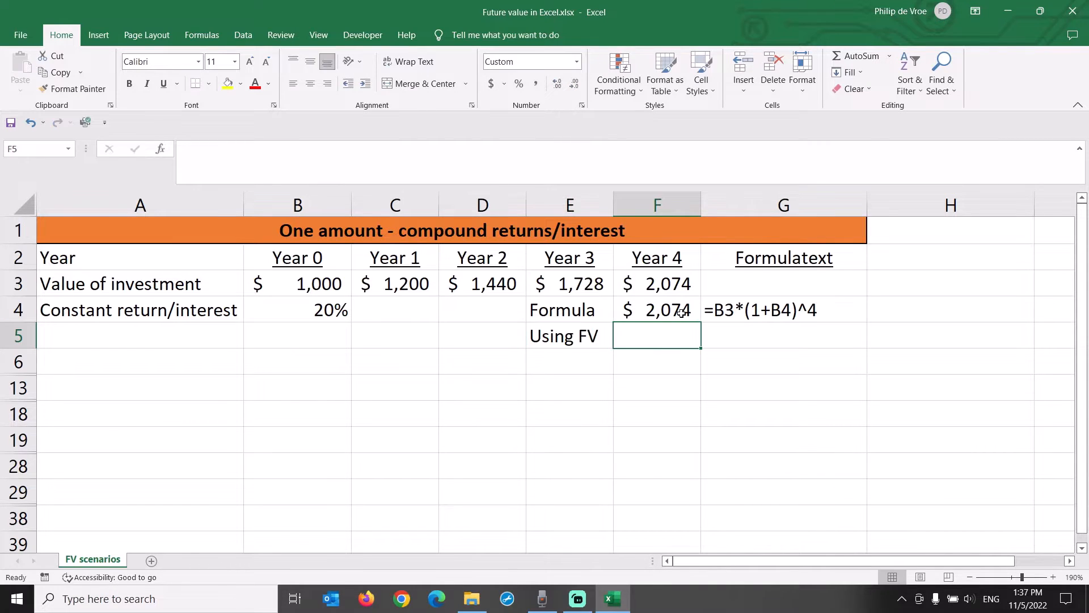
# Search the functions for "future value" and insert the FV function in F5, keeping its arguments dialog clear of the data
pyautogui.click(889, 56)
pyautogui.click(883, 161)
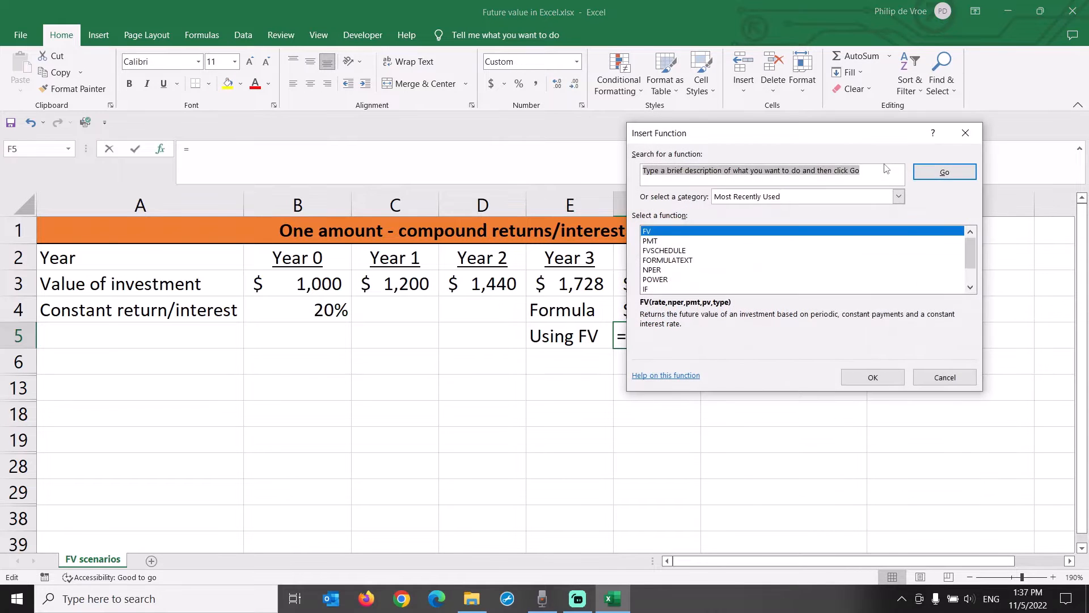
pyautogui.write('future value')
pyautogui.press('Return')
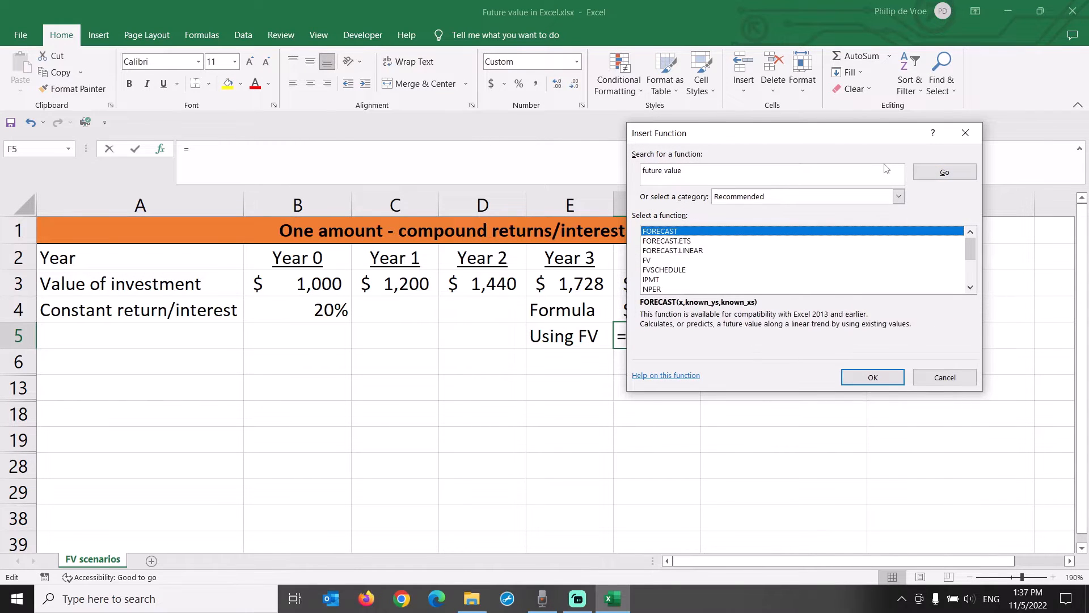
pyautogui.click(727, 261)
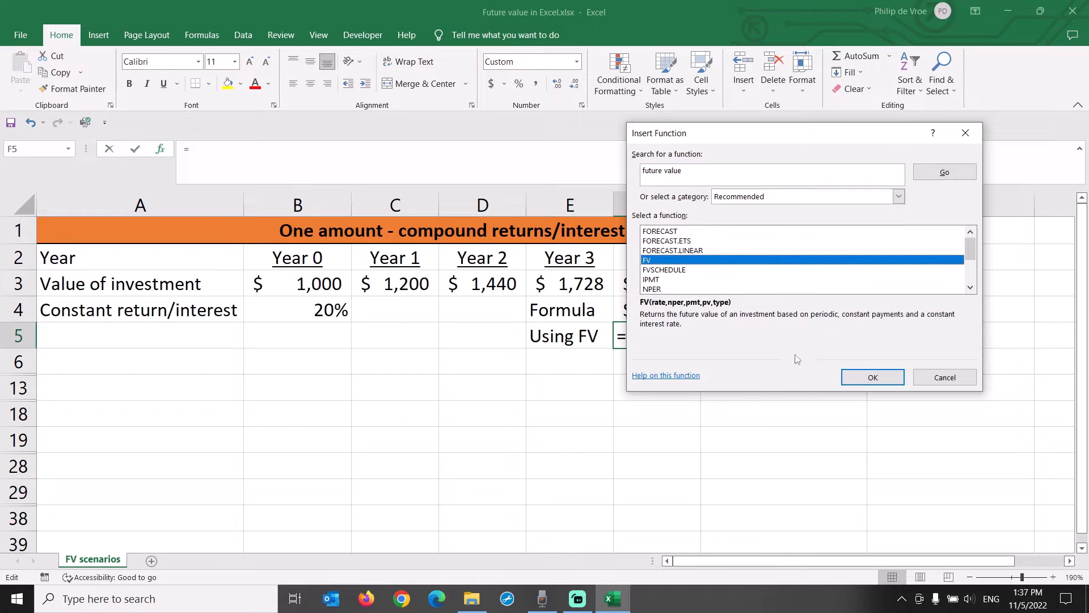
pyautogui.moveTo(784, 132); pyautogui.dragTo(712, 271)
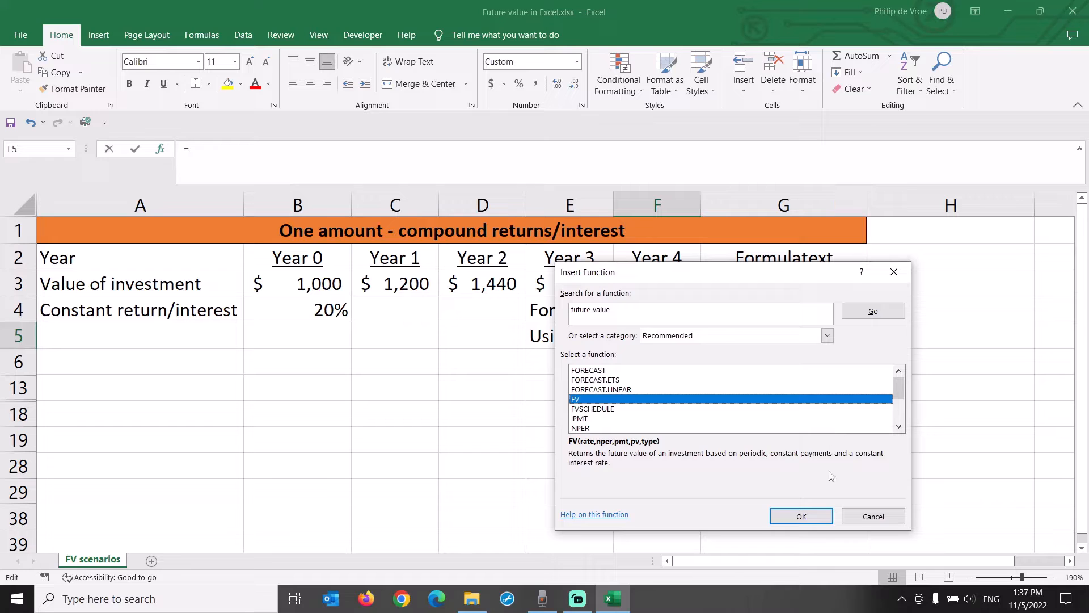
pyautogui.click(809, 518)
pyautogui.moveTo(791, 290); pyautogui.dragTo(1026, 265)
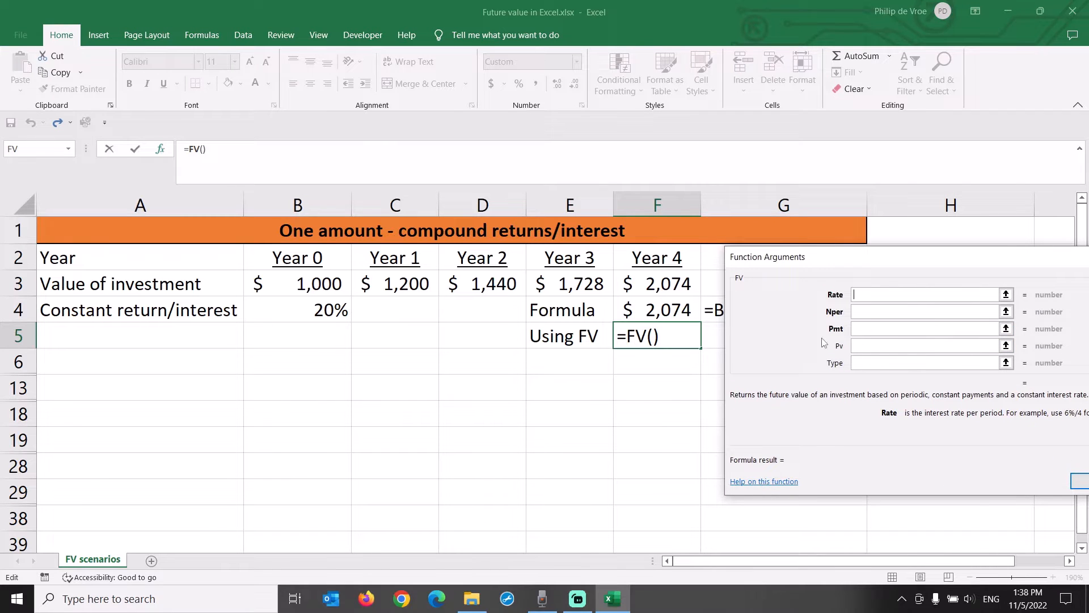
# Fill in the FV arguments with Rate B4, Nper 4 and Pv B3, leaving Pmt and Type empty, and confirm the function
pyautogui.moveTo(895, 260); pyautogui.dragTo(879, 258)
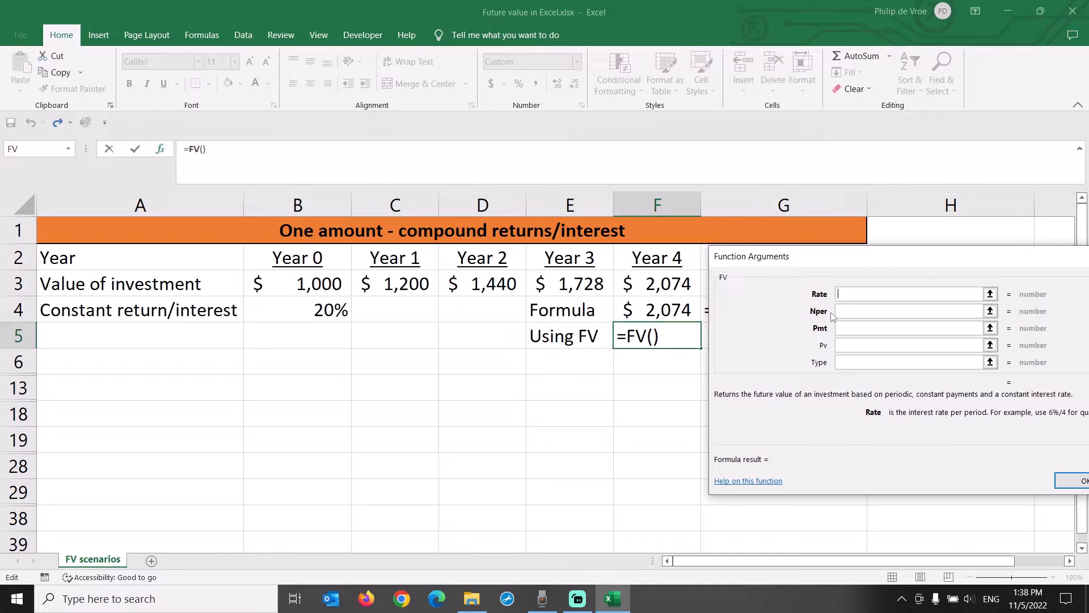
pyautogui.click(330, 312)
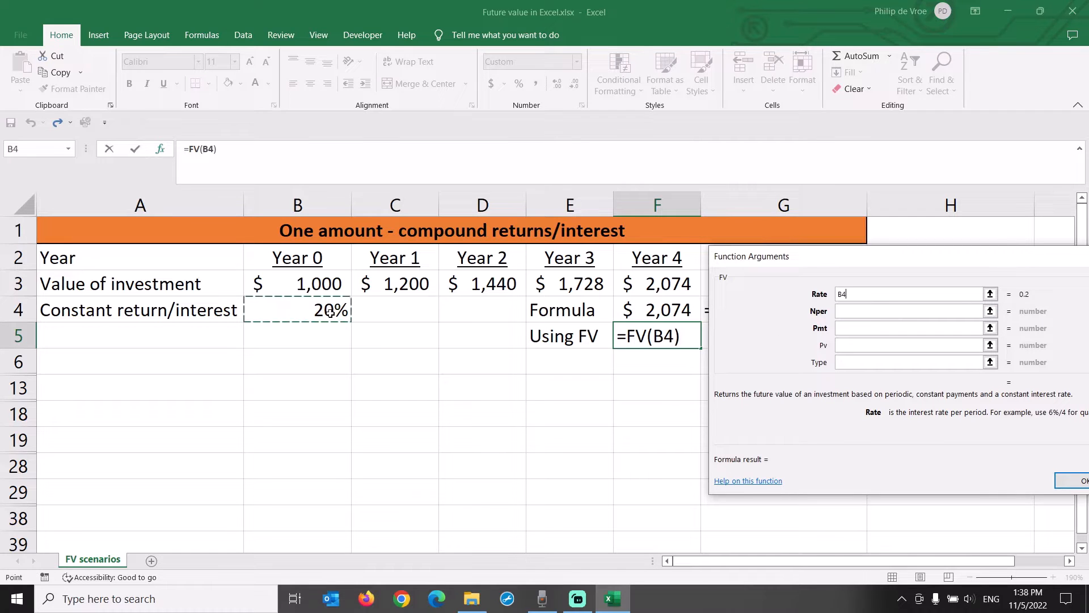
pyautogui.click(848, 311)
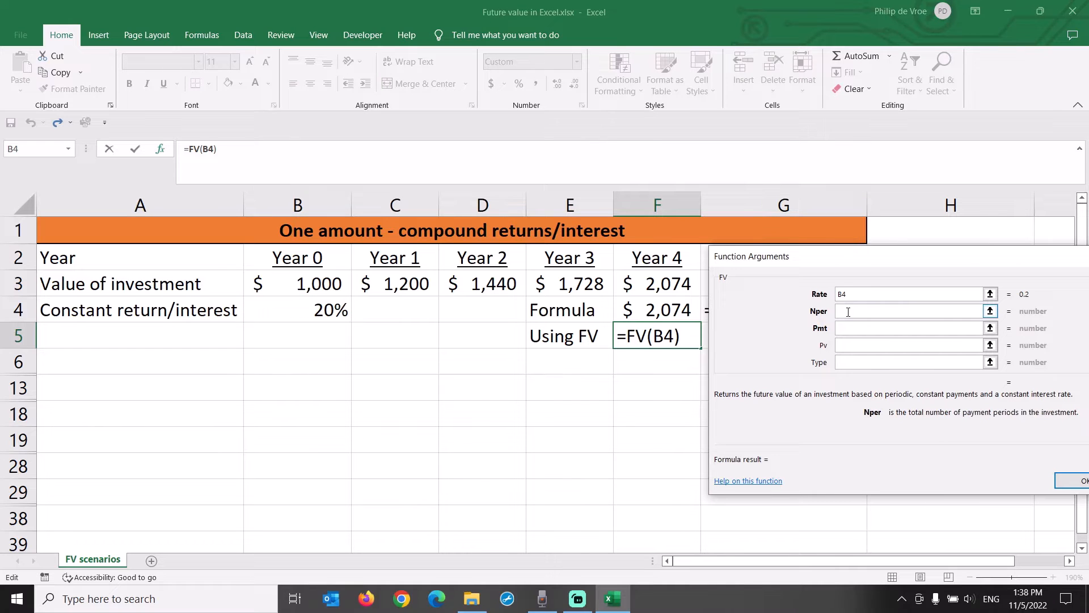
pyautogui.write('4')
pyautogui.click(852, 329)
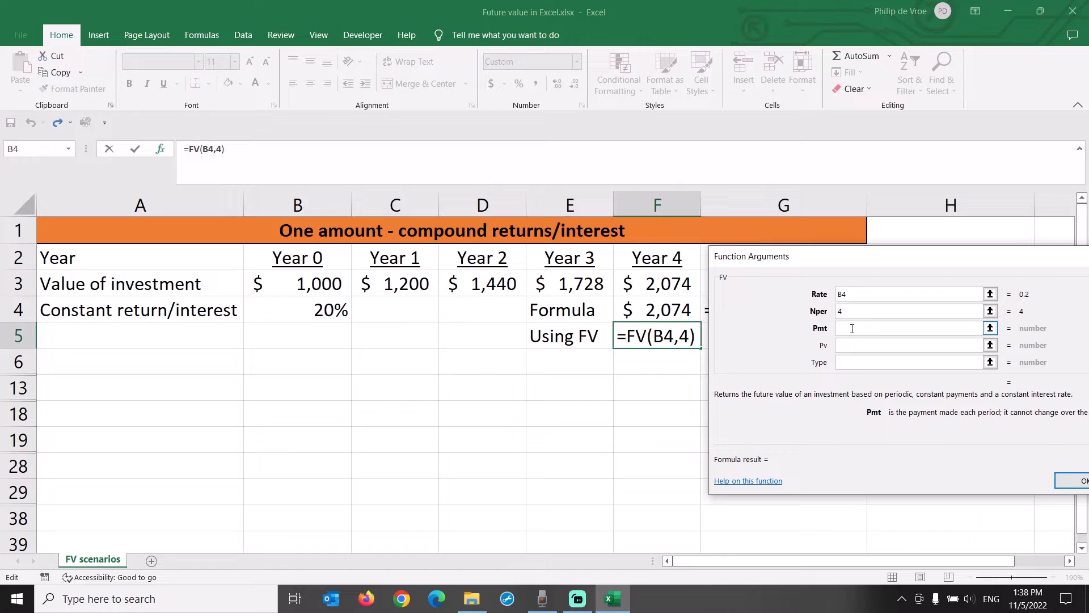
pyautogui.click(848, 345)
pyautogui.click(849, 345)
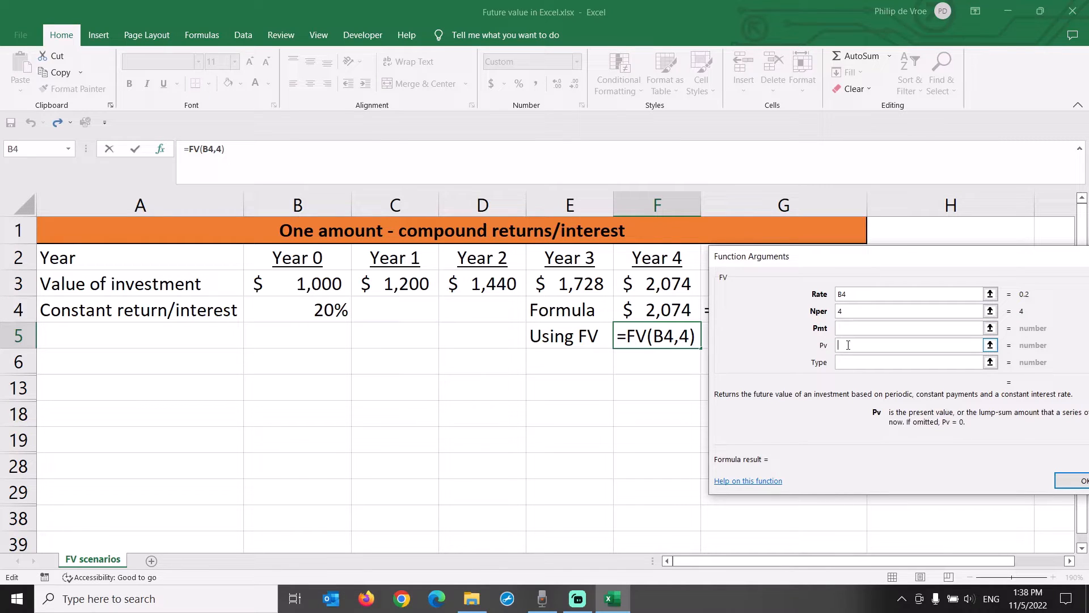
pyautogui.click(320, 283)
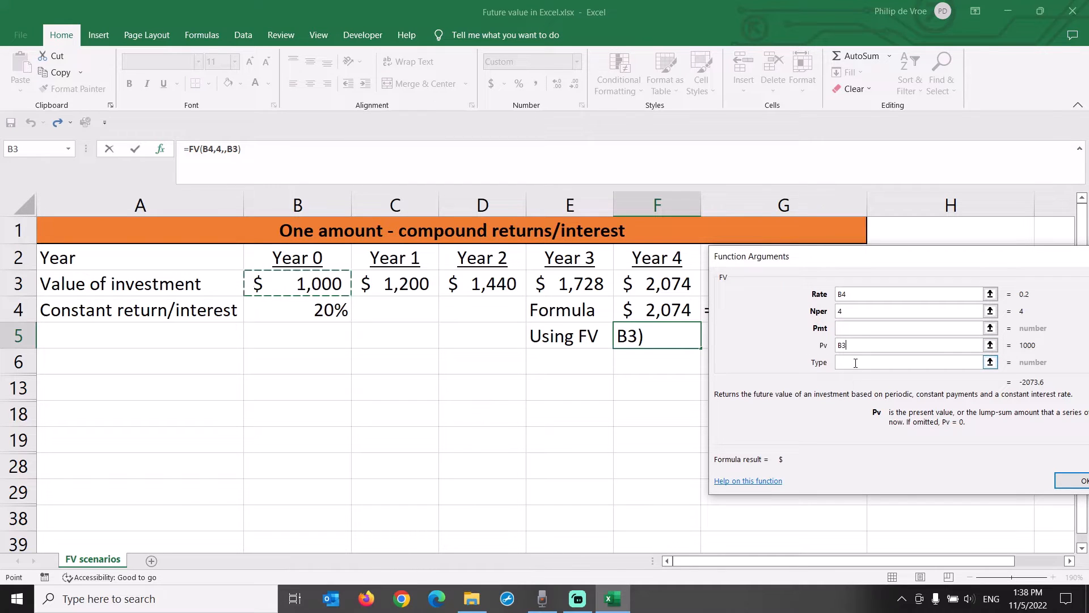
pyautogui.moveTo(900, 265); pyautogui.dragTo(868, 266)
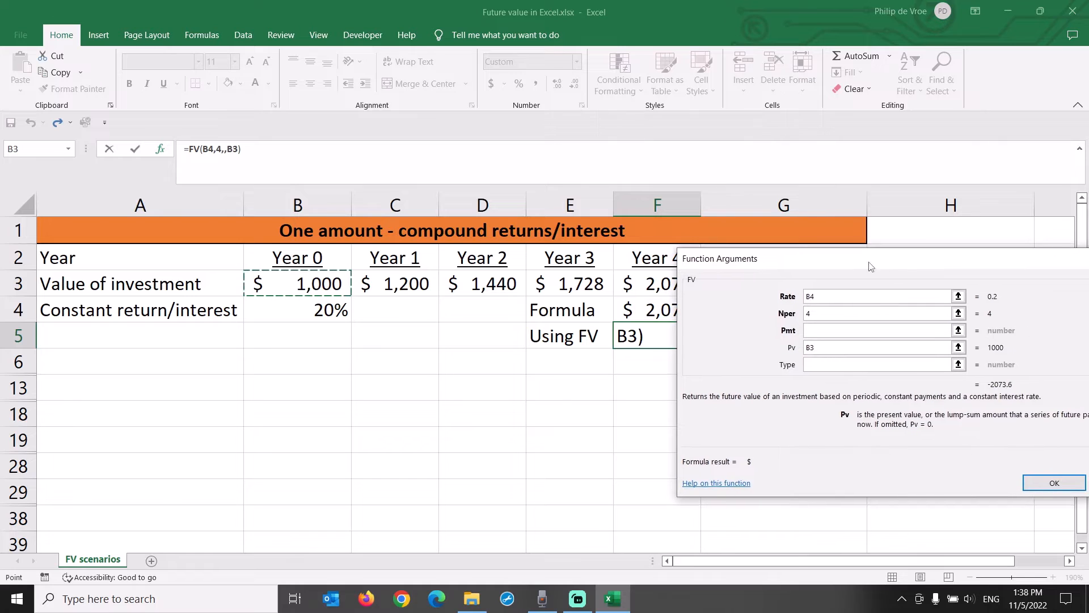
pyautogui.click(1042, 485)
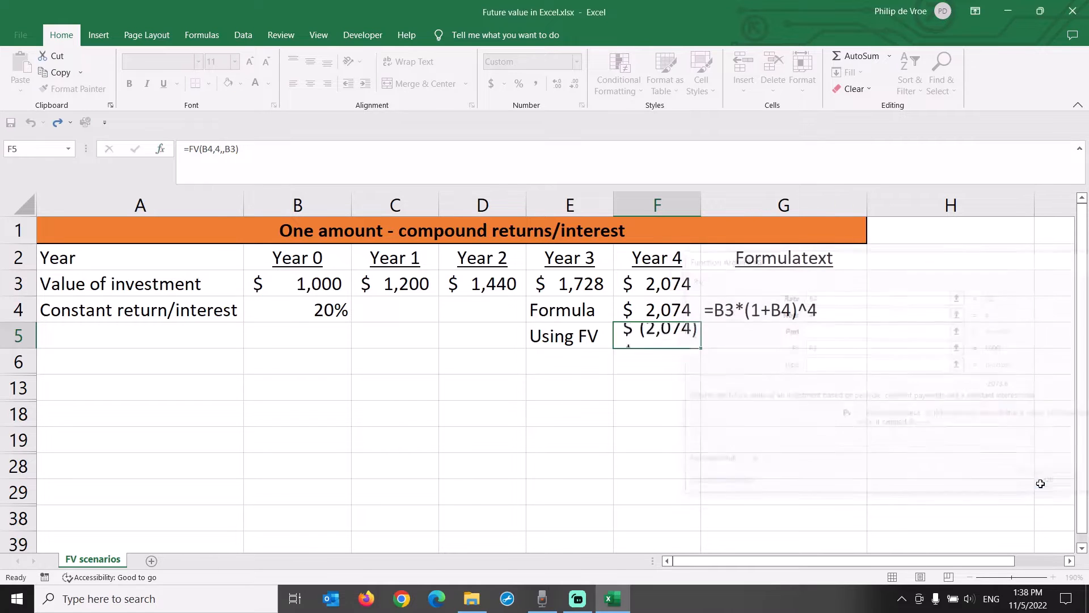
# Put a minus sign before FV in the F5 formula so it reads =-FV(B4,4,,B3)
pyautogui.click(190, 149)
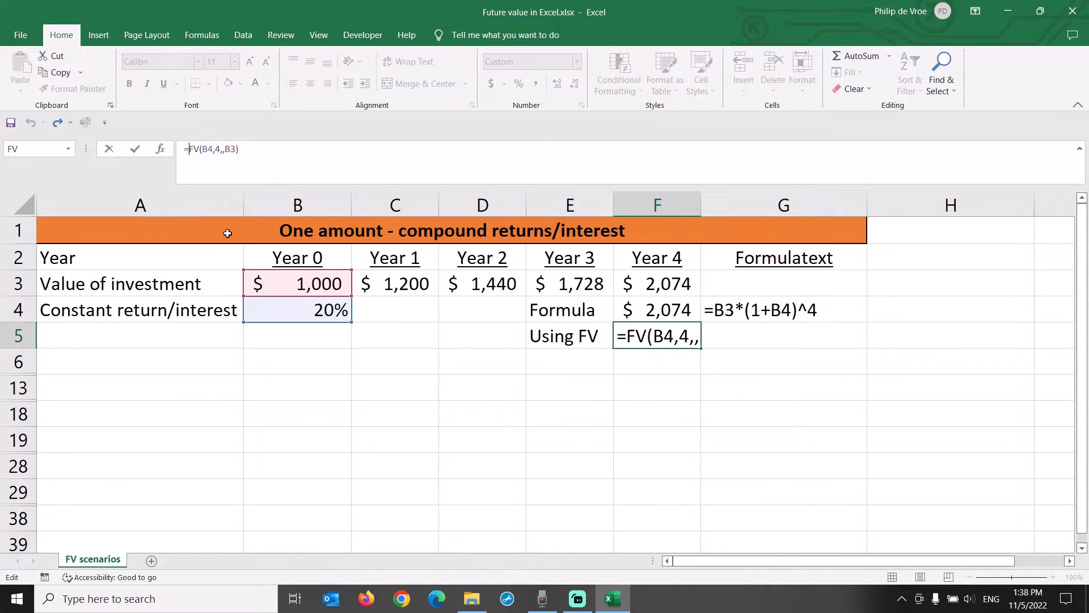
pyautogui.write('-')
pyautogui.press('Return')
# Copy the FORMULATEXT formula from G4 to G5 to display the FV formula as text
pyautogui.press('Up')
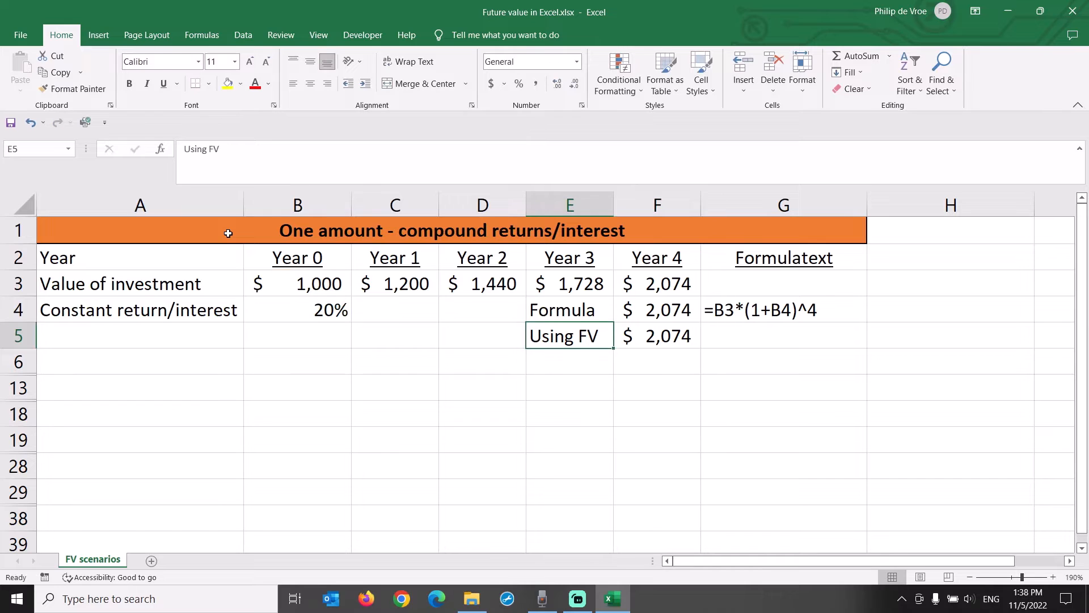
pyautogui.press('Right')
pyautogui.press('Right')
pyautogui.press('Up')
pyautogui.hotkey('ctrl', 'c')
pyautogui.press('Down')
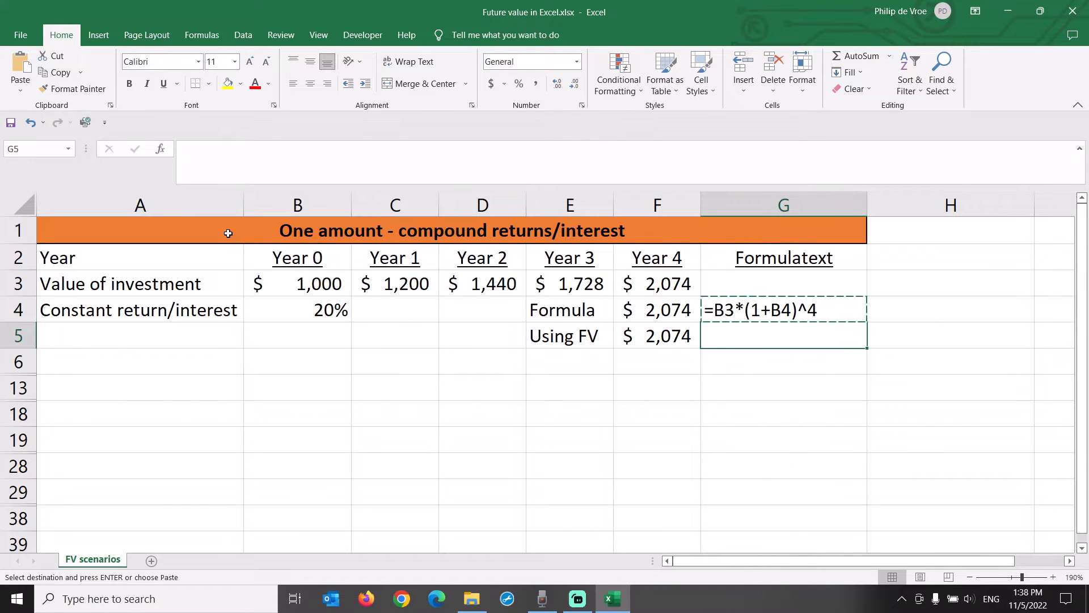
pyautogui.hotkey('ctrl', 'v')
pyautogui.press('Escape')
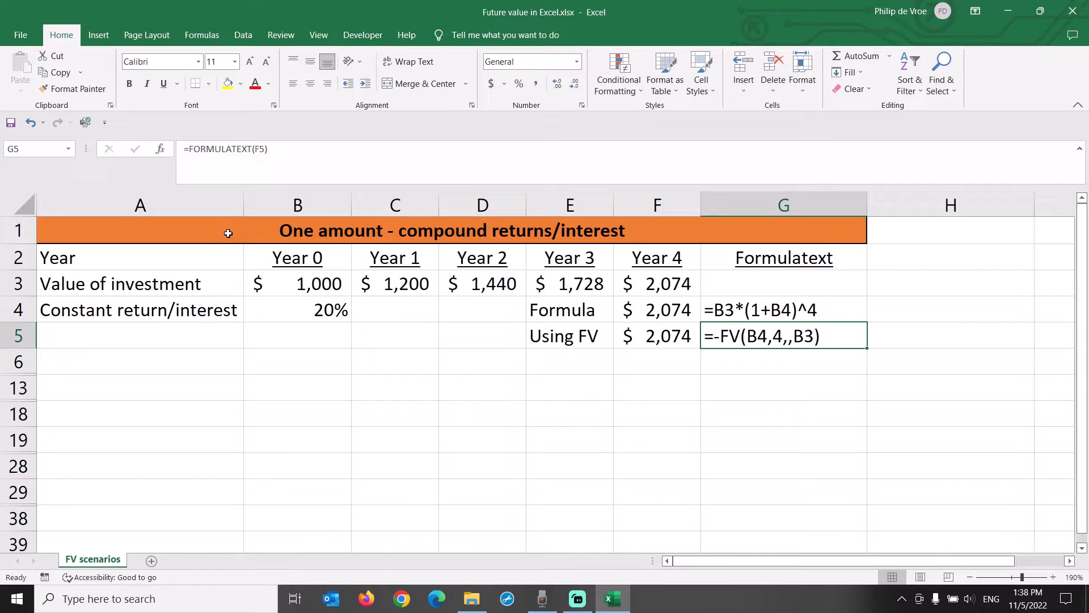
# Test the compound model with a Year 0 investment of 1100 in B3 and a constant return of 15% in B4
pyautogui.click(274, 283)
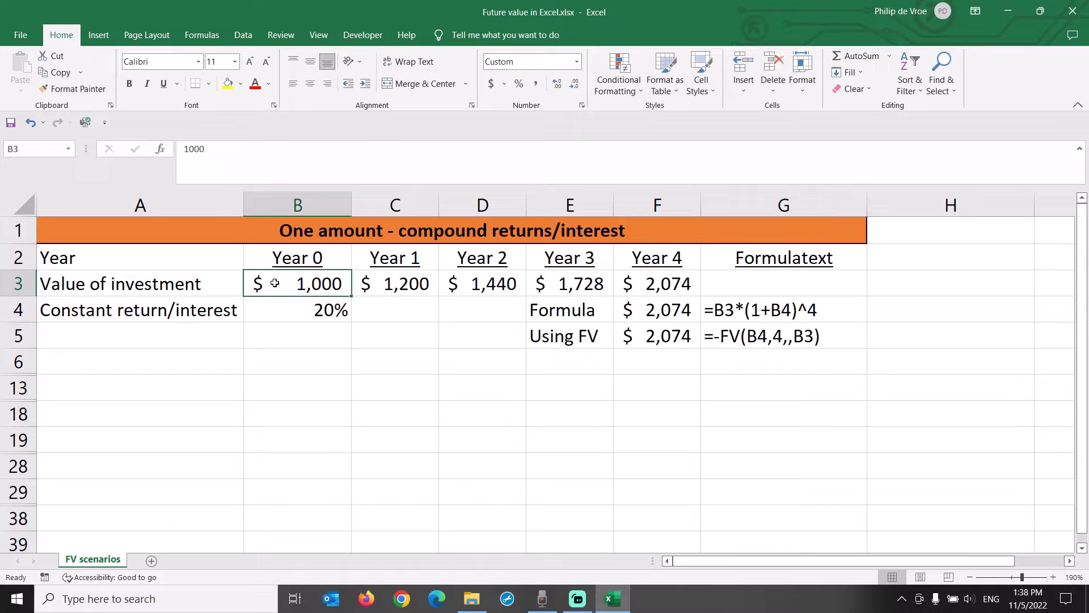
pyautogui.write('1100')
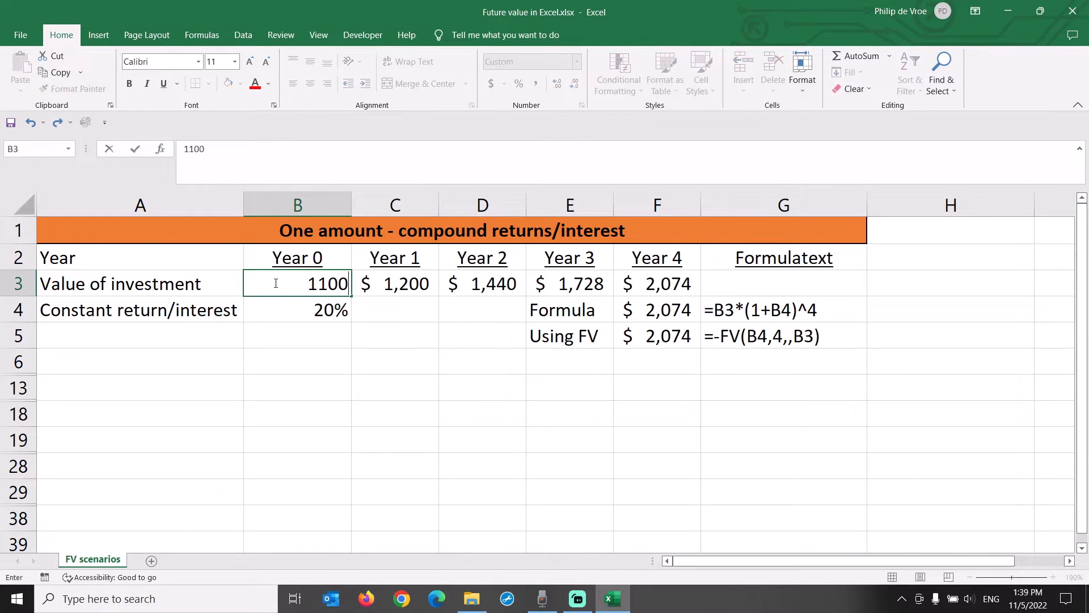
pyautogui.press('Return')
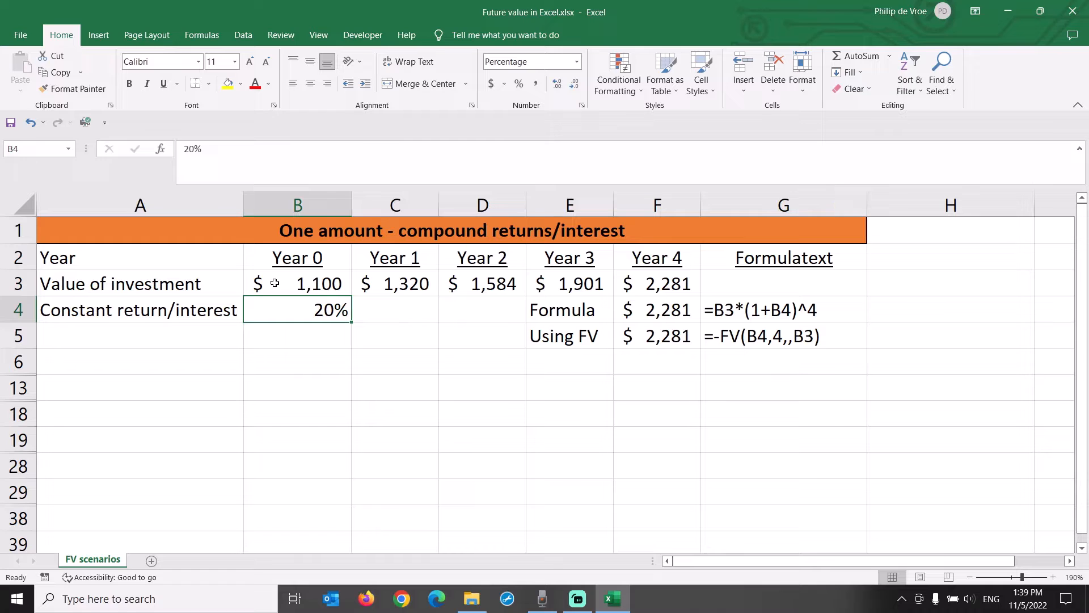
pyautogui.write('15')
pyautogui.press('Return')
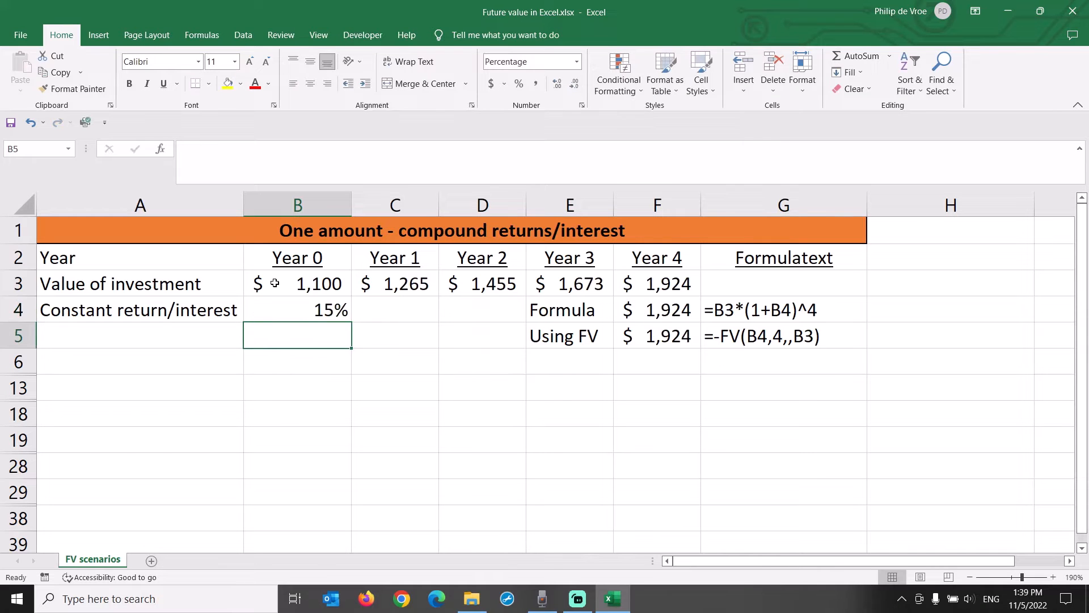
# Restore the investment in B3 to 1000 and the return in B4 to 20%, and select the Year 4 results F3:F5
pyautogui.press('Up')
pyautogui.press('Up')
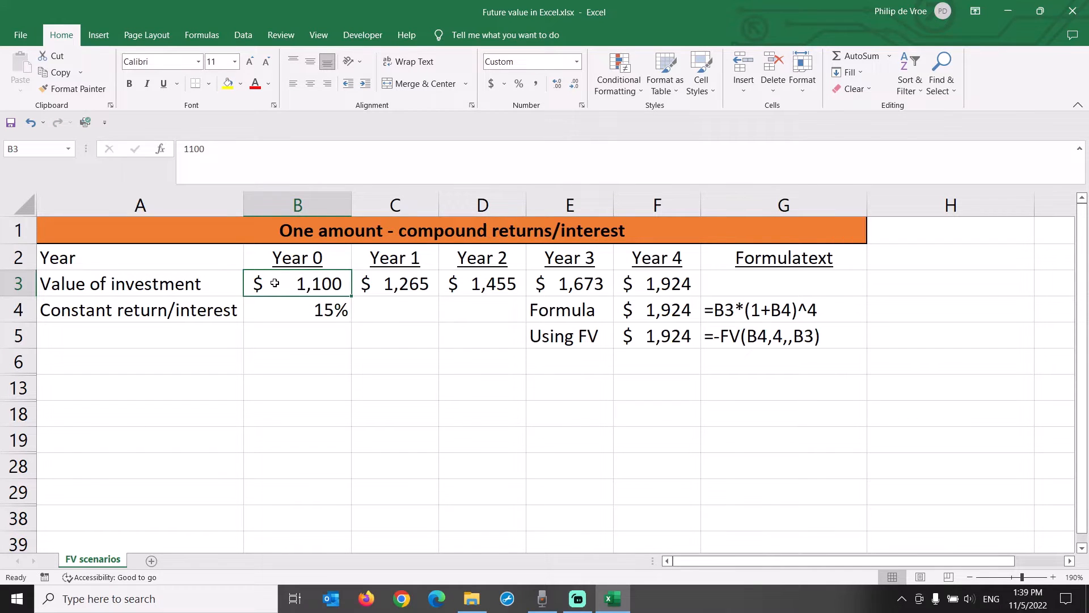
pyautogui.write('1000')
pyautogui.press('Return')
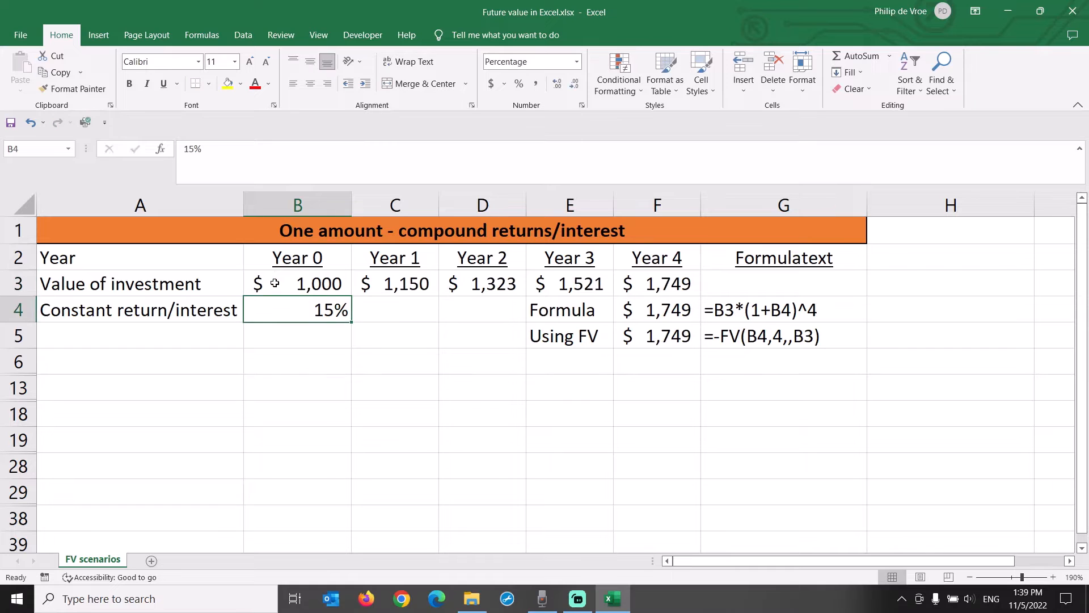
pyautogui.write('20')
pyautogui.press('Return')
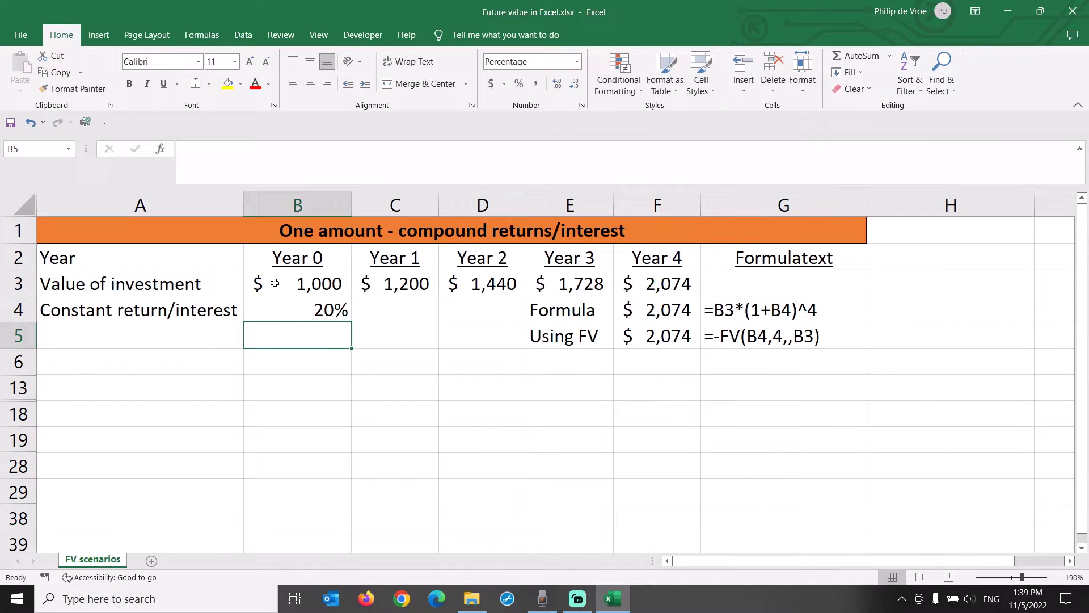
pyautogui.moveTo(663, 277); pyautogui.dragTo(670, 324)
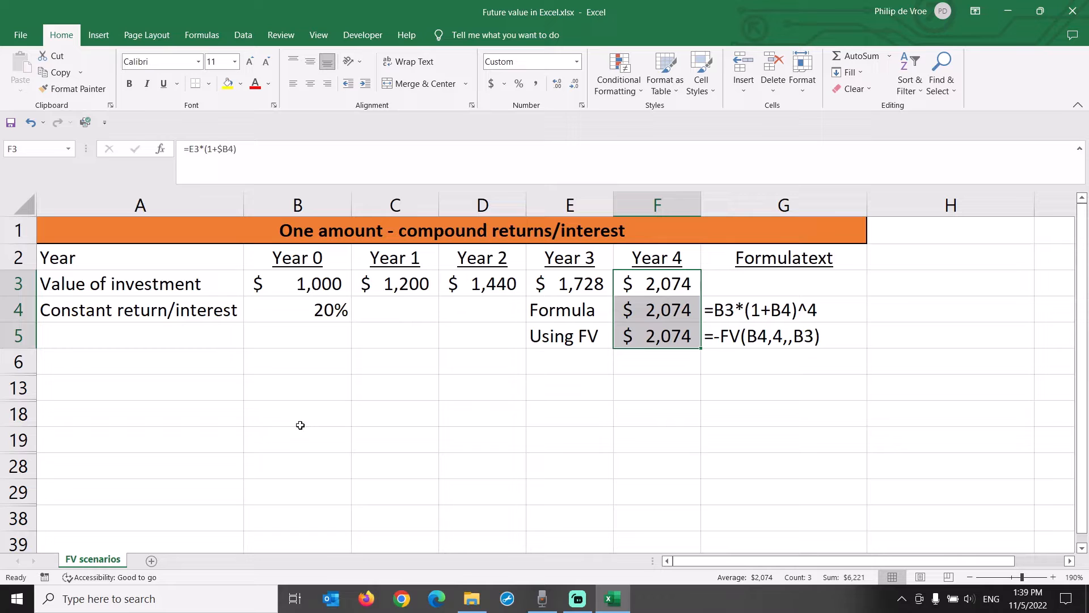
# Unhide the rows between 6 and 13 and select the heading of the simple returns/interest section
pyautogui.moveTo(21, 387); pyautogui.dragTo(18, 366)
pyautogui.rightClick(18, 366)
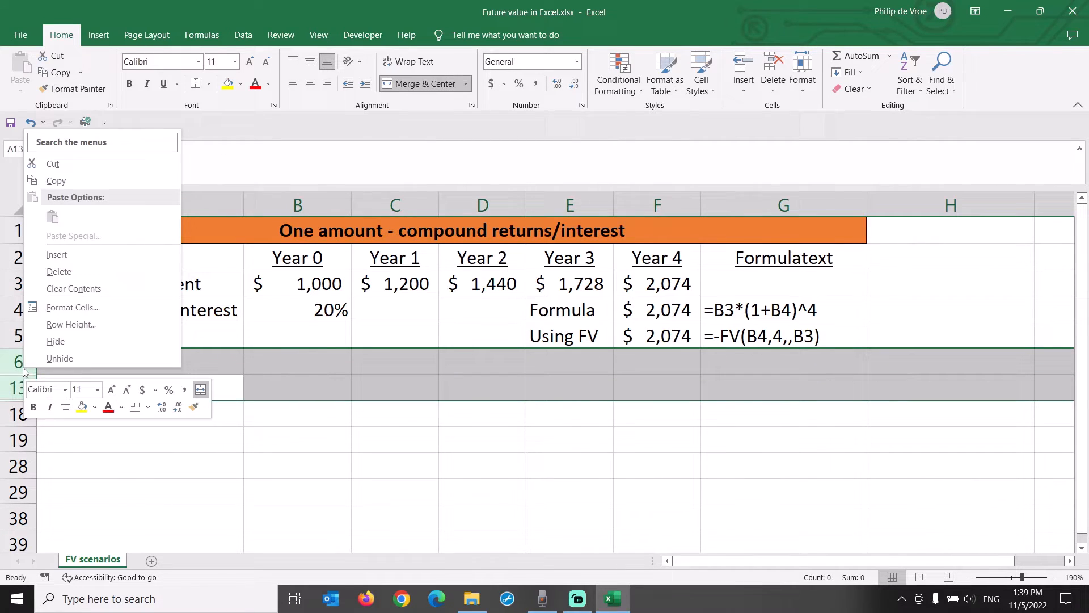
pyautogui.click(73, 363)
pyautogui.scroll(1, 400, 428)
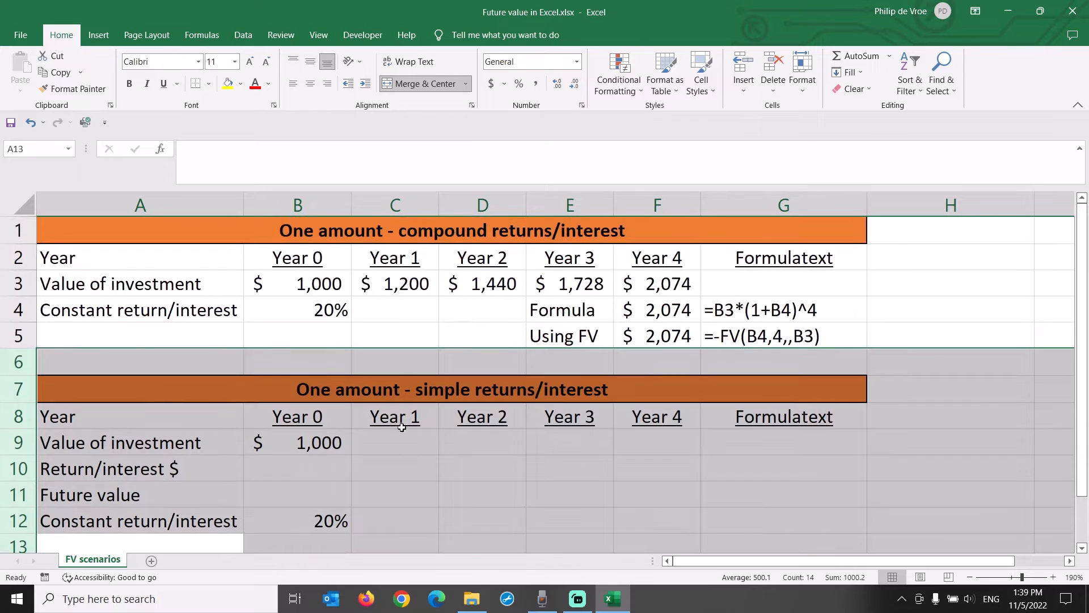
pyautogui.click(327, 392)
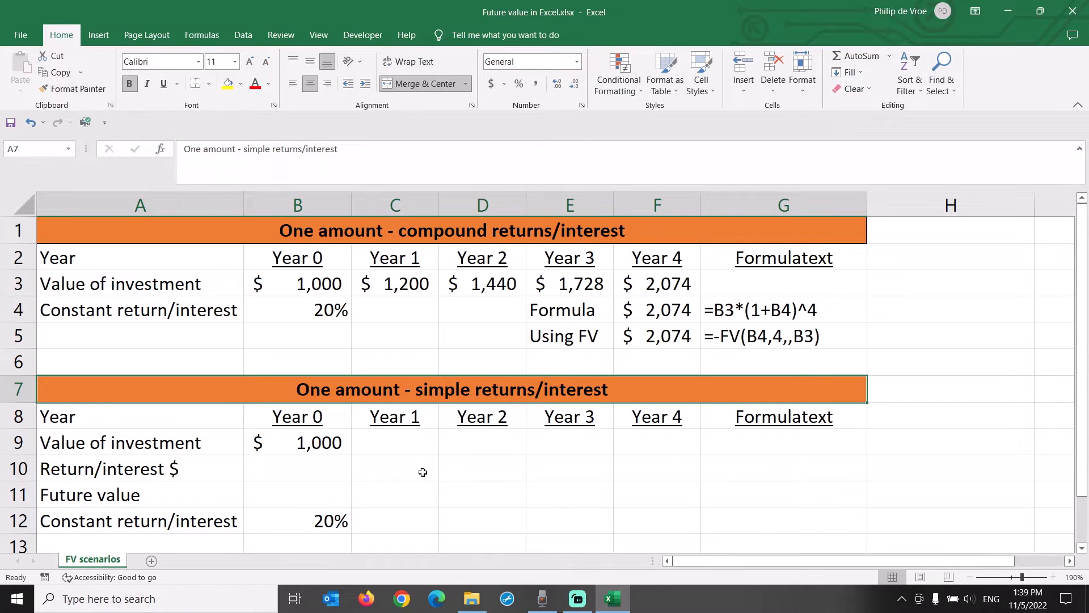
# Calculate the Year 1 return in dollars in C10 with the formula =B9*B12
pyautogui.click(423, 472)
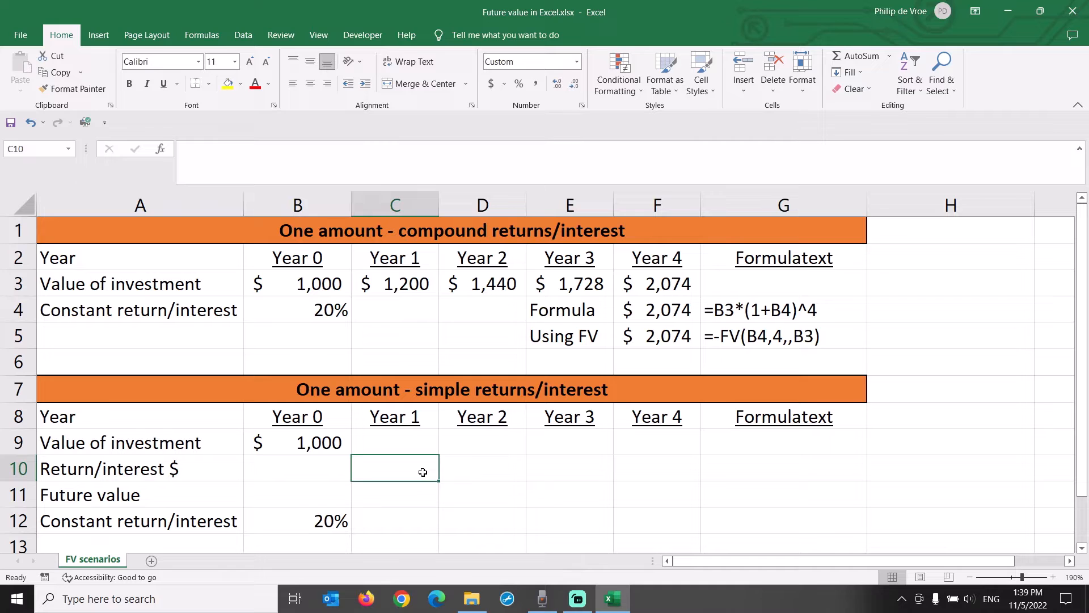
pyautogui.write('=')
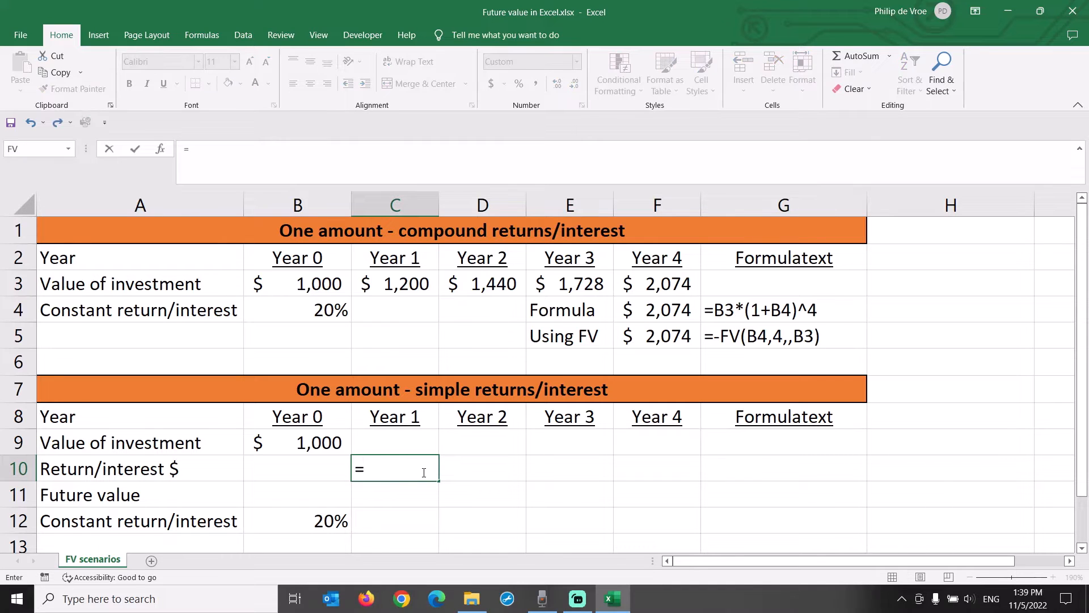
pyautogui.press('Up')
pyautogui.press('Left')
pyautogui.write('*')
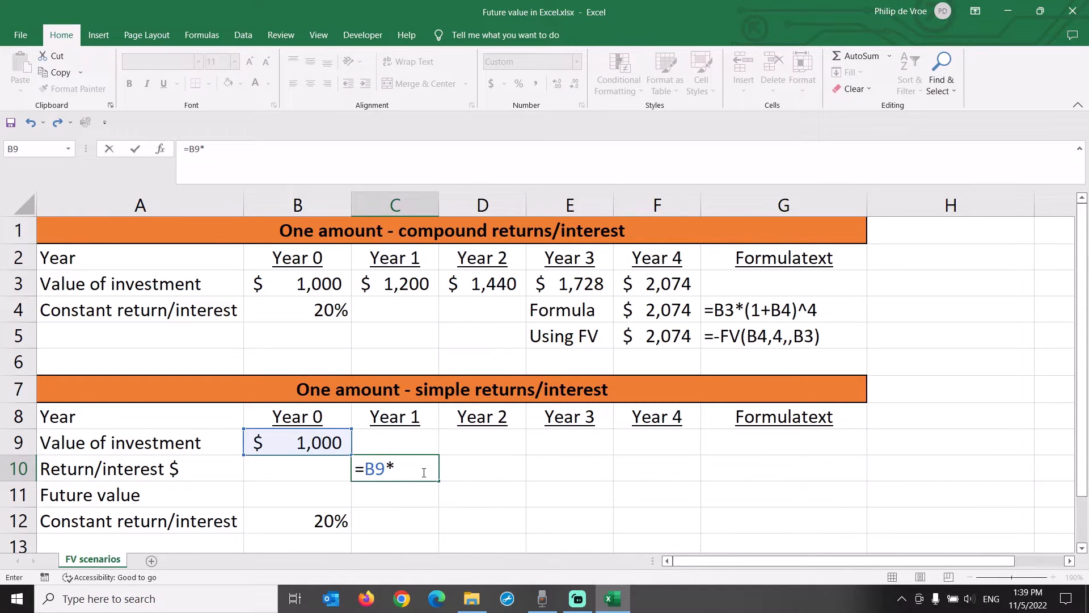
pyautogui.press('Down')
pyautogui.press('Down')
pyautogui.press('Left')
pyautogui.press('Return')
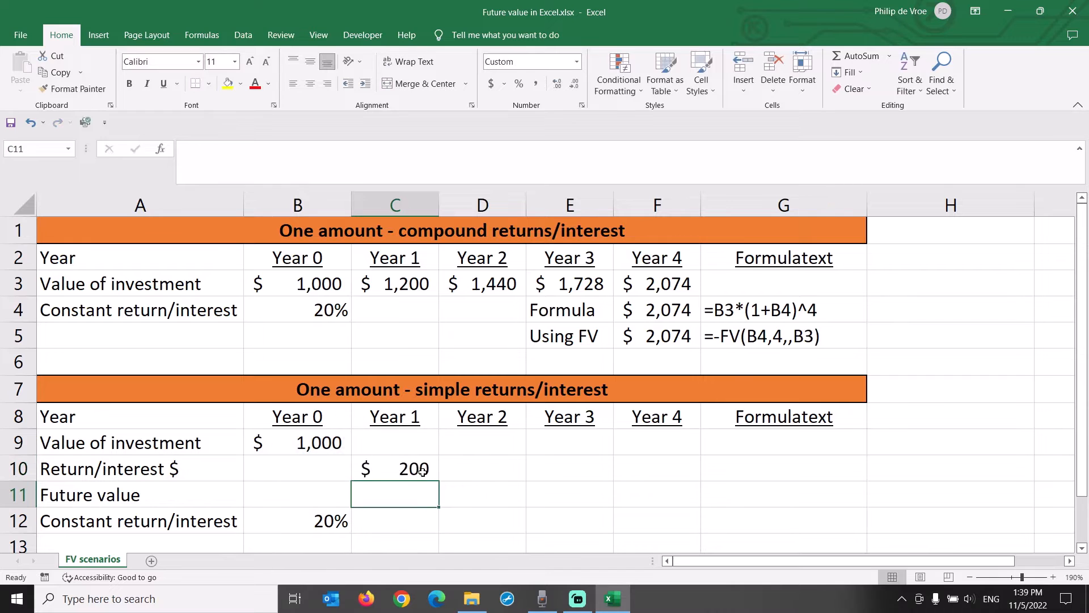
# Lock column B for both references in the C10 formula, making it =$B9*$B12
pyautogui.click(423, 471)
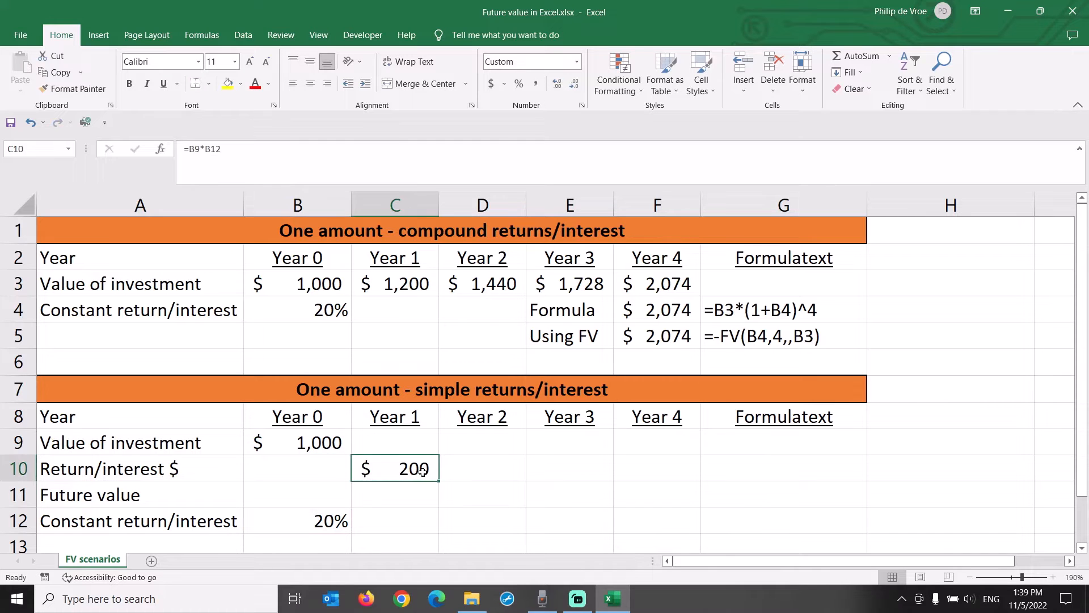
pyautogui.click(203, 149)
pyautogui.write('$B9*')
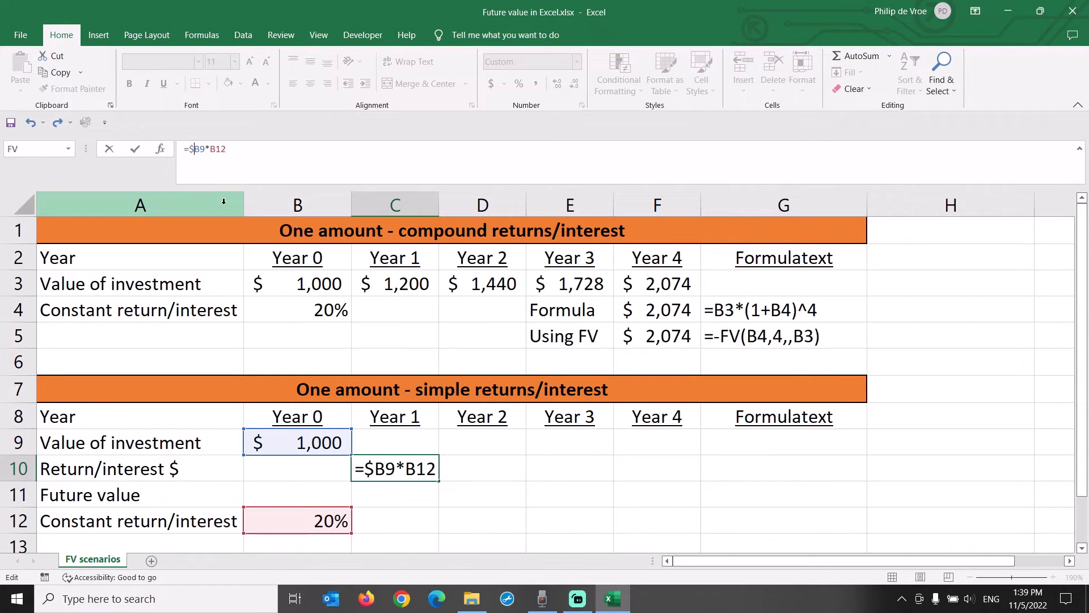
pyautogui.write('$')
pyautogui.press('Return')
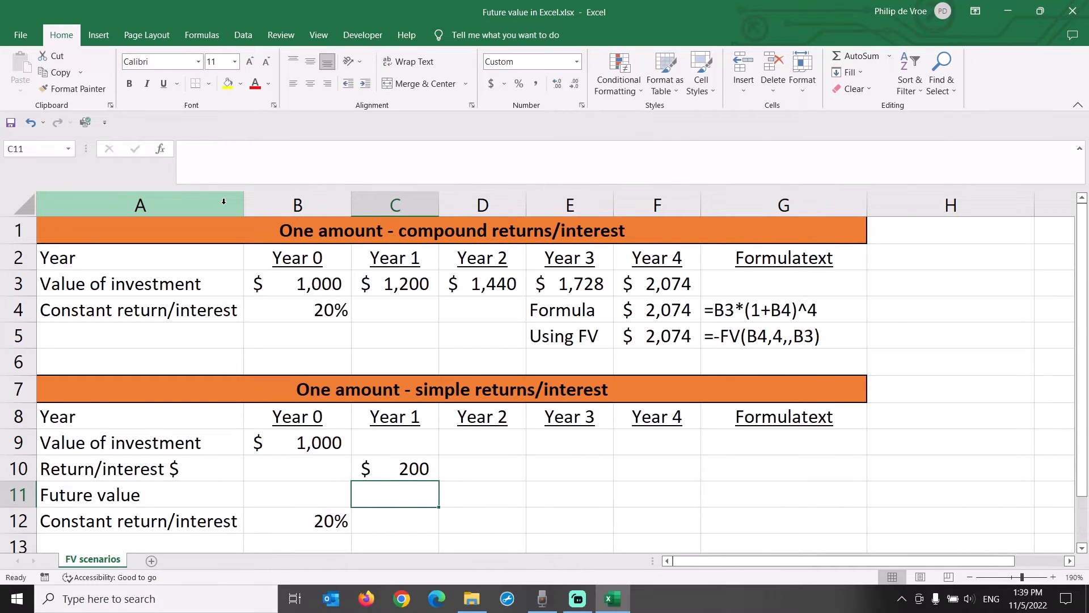
# Copy the return formula from C10 to D10, E10 and F10 for Years 2 to 4
pyautogui.press('Up')
pyautogui.hotkey('ctrl', 'c')
pyautogui.press('Right')
pyautogui.hotkey('ctrl', 'v')
pyautogui.press('Right')
pyautogui.hotkey('ctrl', 'v')
pyautogui.press('Right')
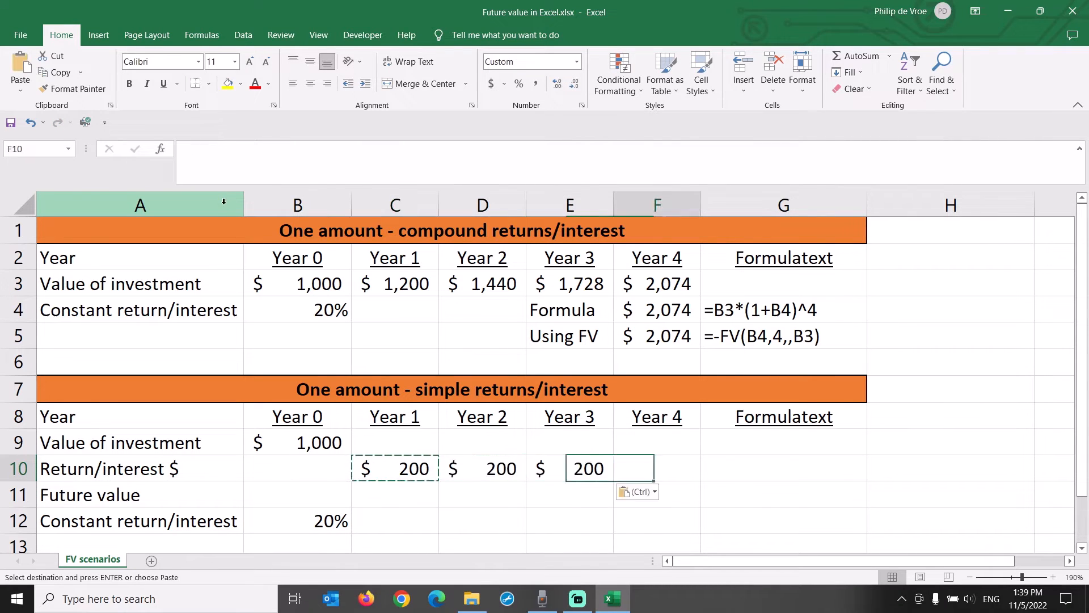
pyautogui.hotkey('ctrl', 'v')
# Calculate the simple-return future value in F11 with the formula =B9+SUM(C10:F10)
pyautogui.press('Down')
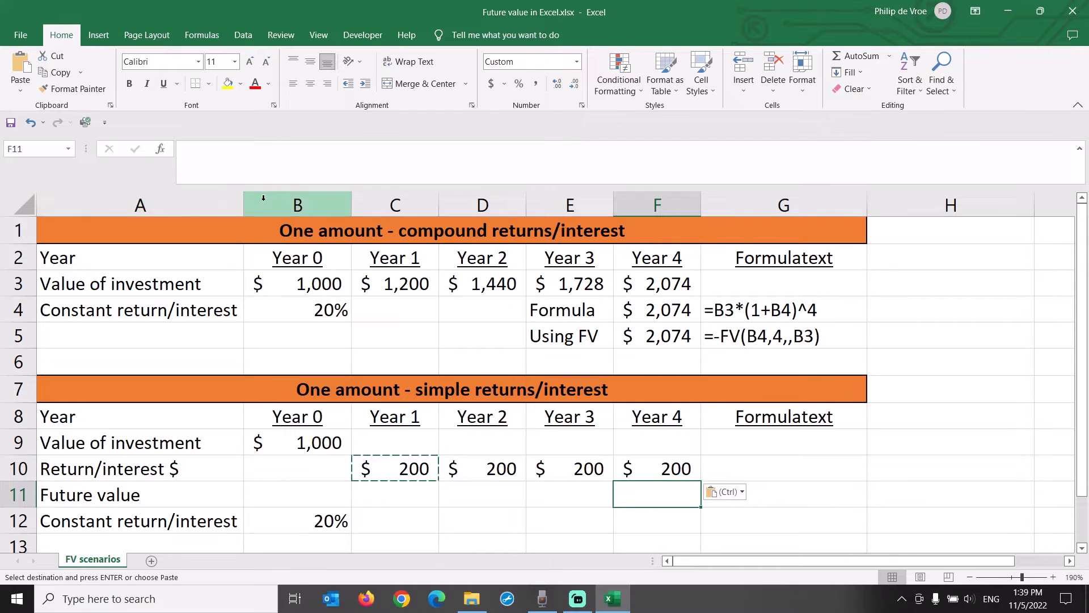
pyautogui.write('=')
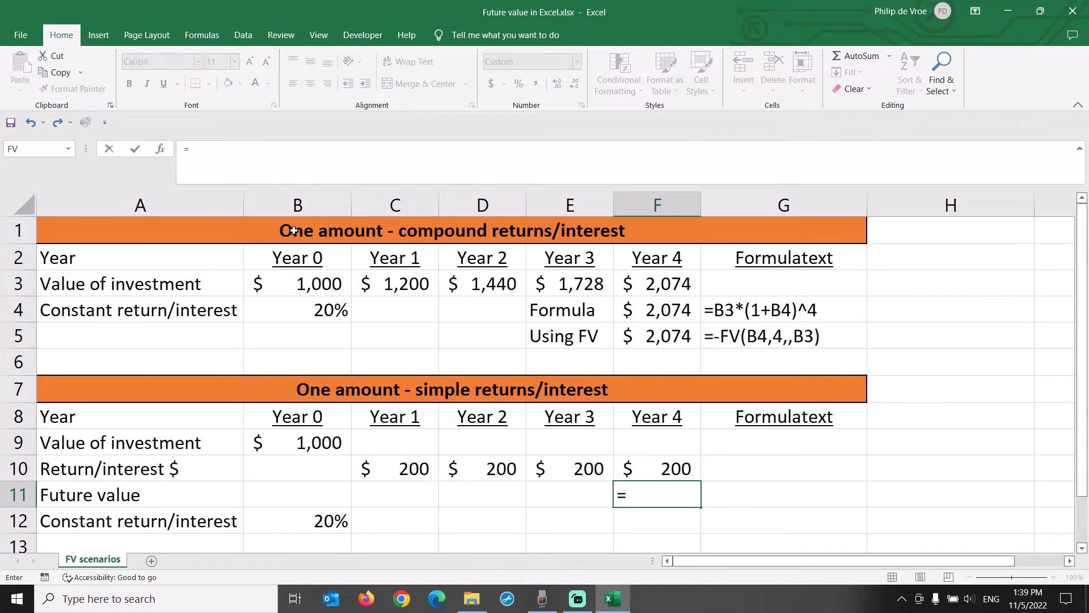
pyautogui.click(301, 442)
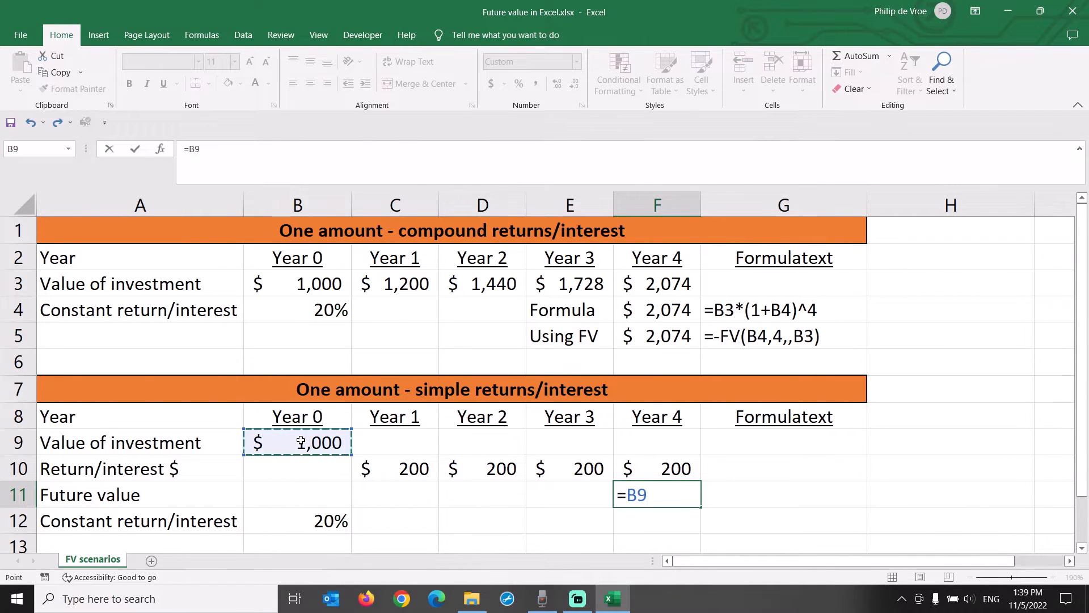
pyautogui.write('+sum(')
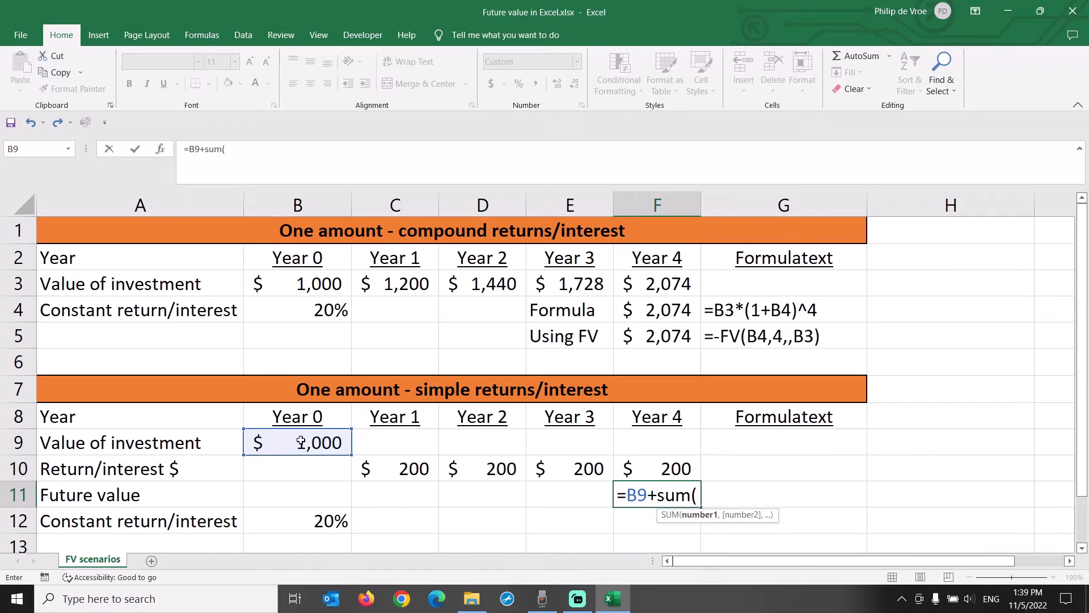
pyautogui.moveTo(416, 463); pyautogui.dragTo(633, 464)
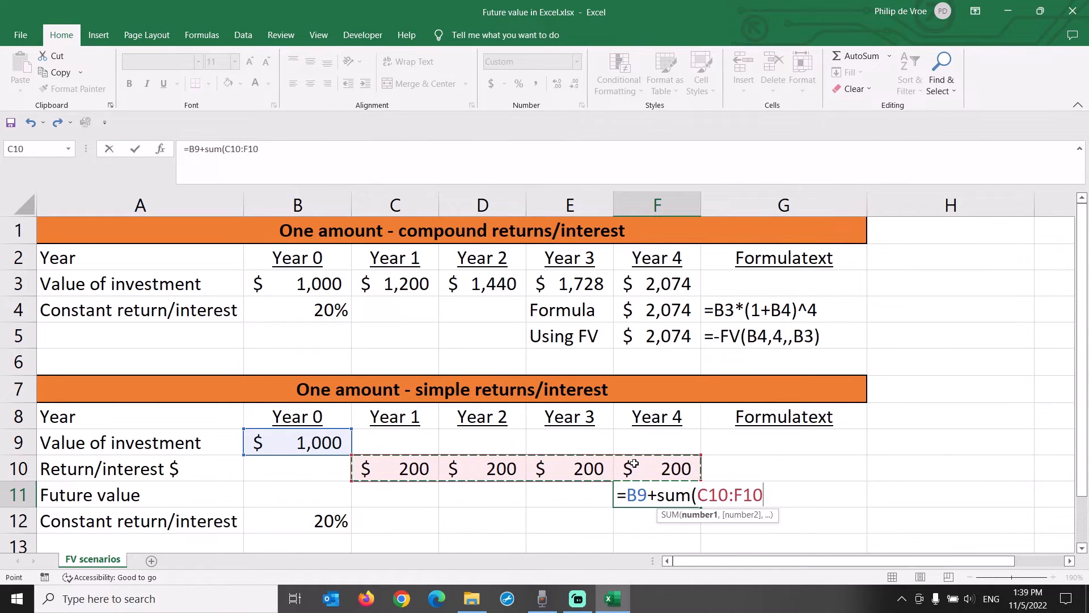
pyautogui.write(')')
pyautogui.press('Return')
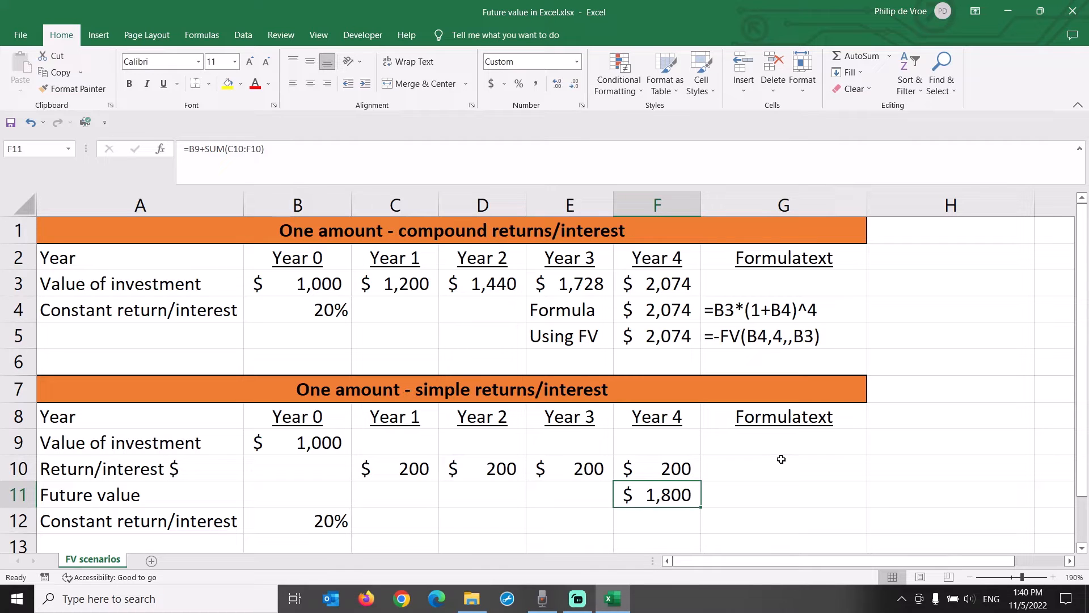
# Copy the FORMULATEXT formula from G5 to G11 to display the formula used in F11
pyautogui.click(758, 338)
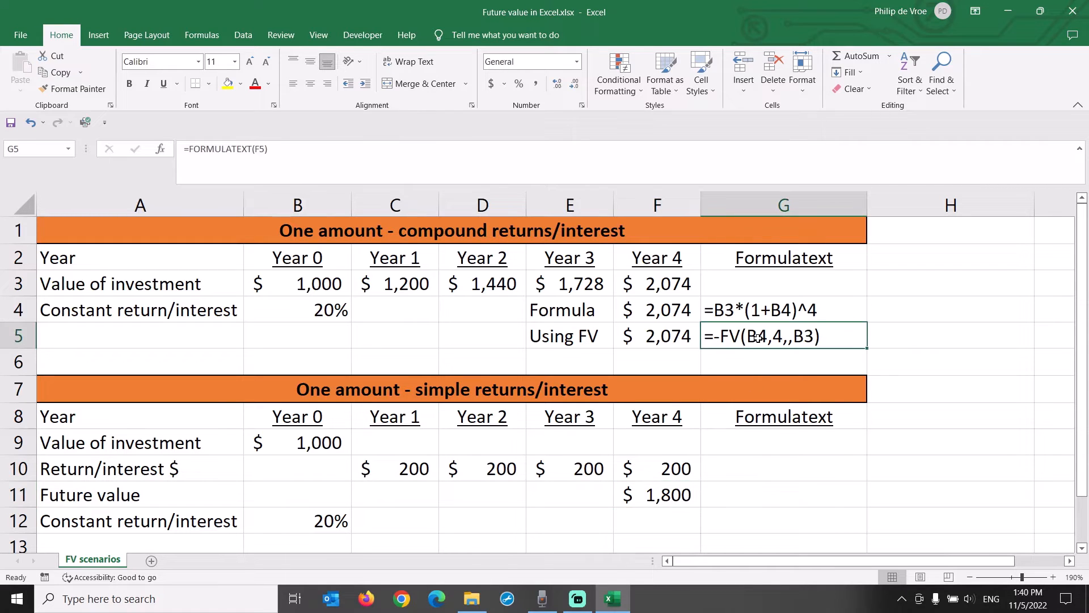
pyautogui.hotkey('ctrl', 'c')
pyautogui.click(772, 496)
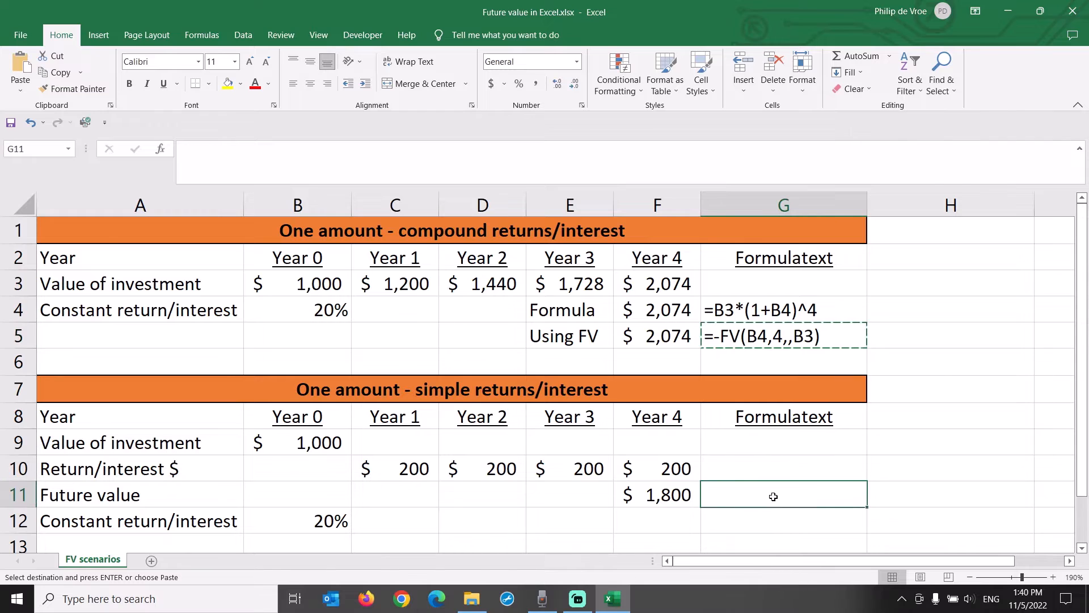
pyautogui.hotkey('ctrl', 'v')
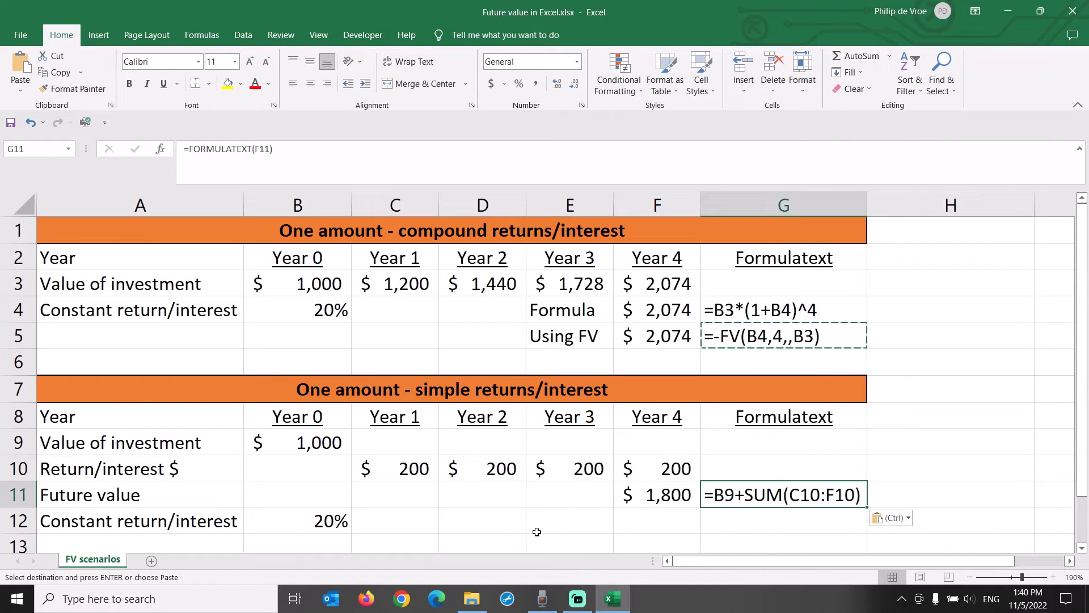
# Hide rows 7 to 12 containing the simple returns/interest section
pyautogui.moveTo(19, 522); pyautogui.dragTo(17, 391)
pyautogui.rightClick(17, 391)
pyautogui.click(48, 362)
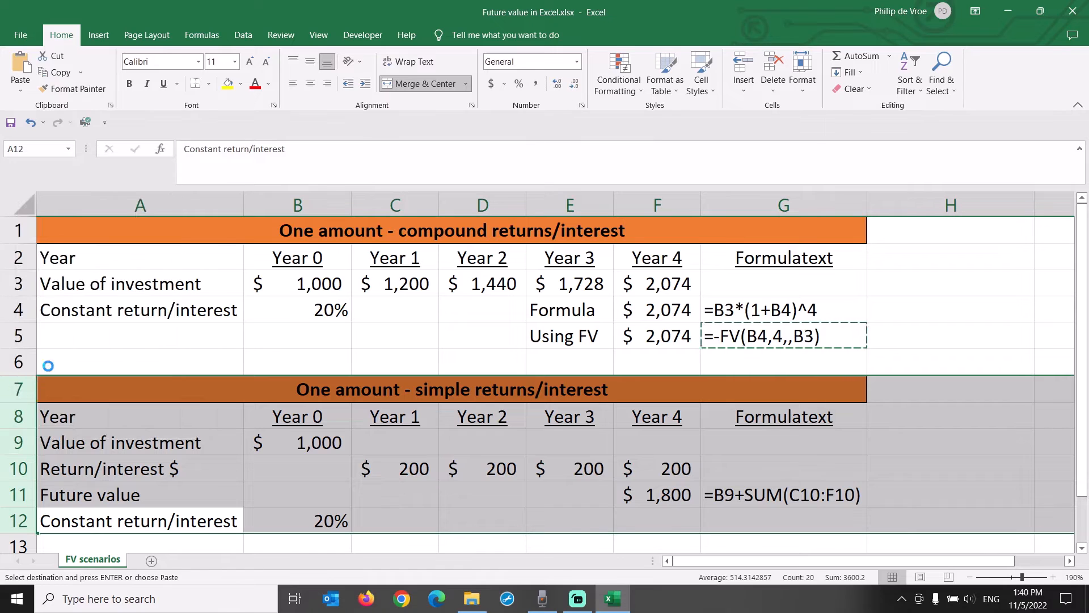
# Unhide the rows between 13 and 18 and go through the varying yearly rates in C17 to F17
pyautogui.moveTo(19, 419); pyautogui.dragTo(18, 389)
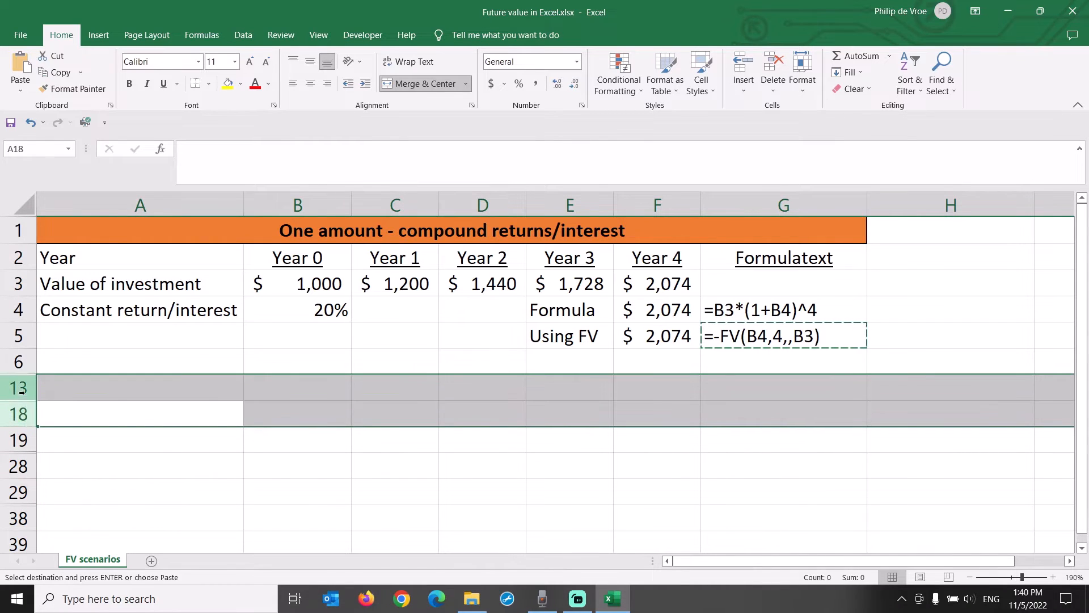
pyautogui.rightClick(18, 389)
pyautogui.click(72, 384)
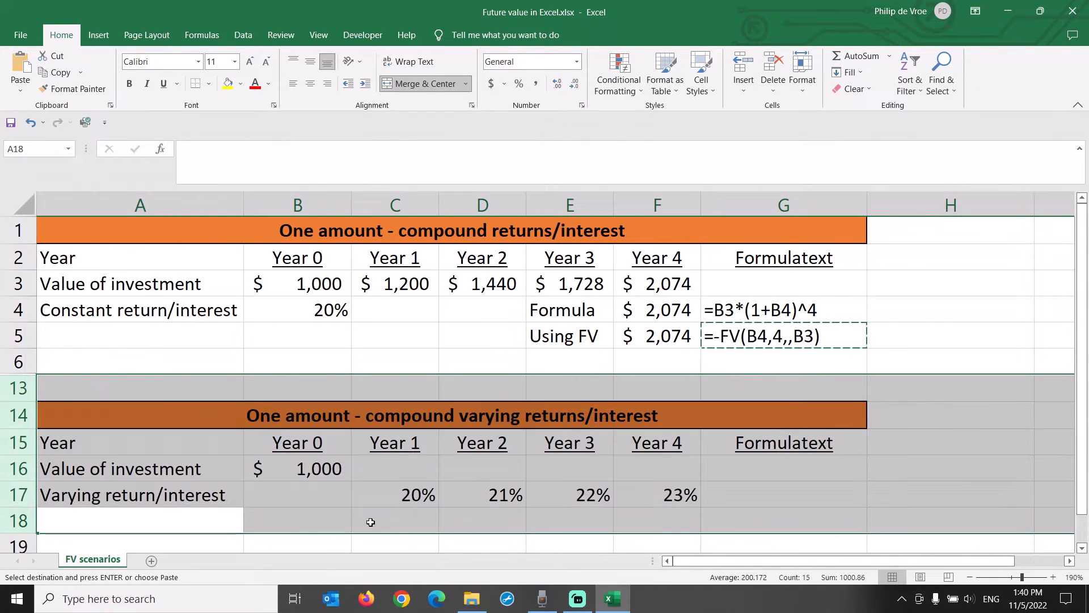
pyautogui.click(407, 494)
pyautogui.click(508, 495)
pyautogui.click(560, 494)
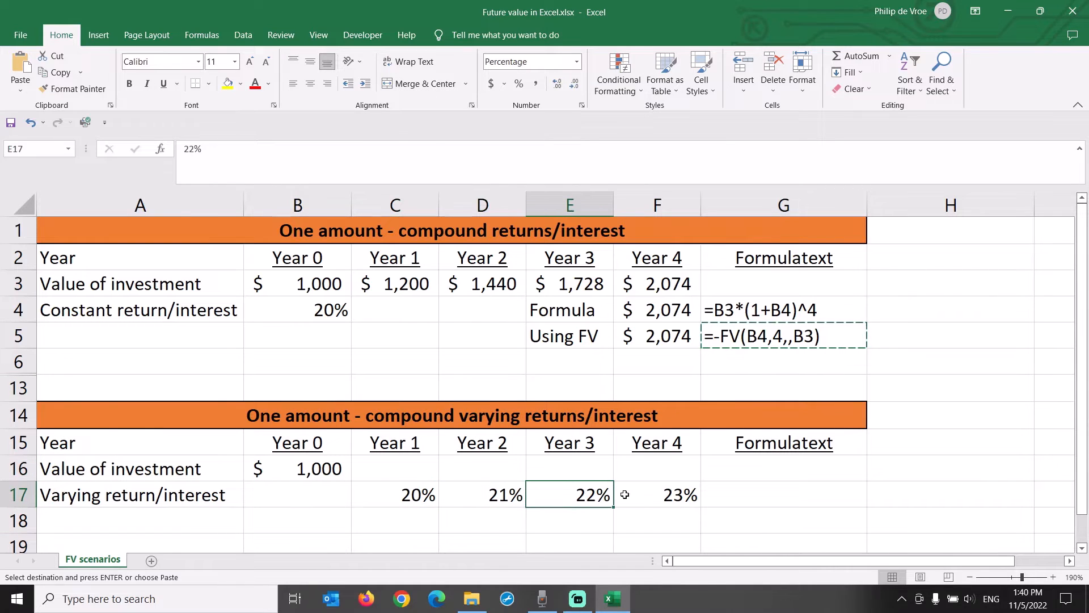
pyautogui.click(660, 495)
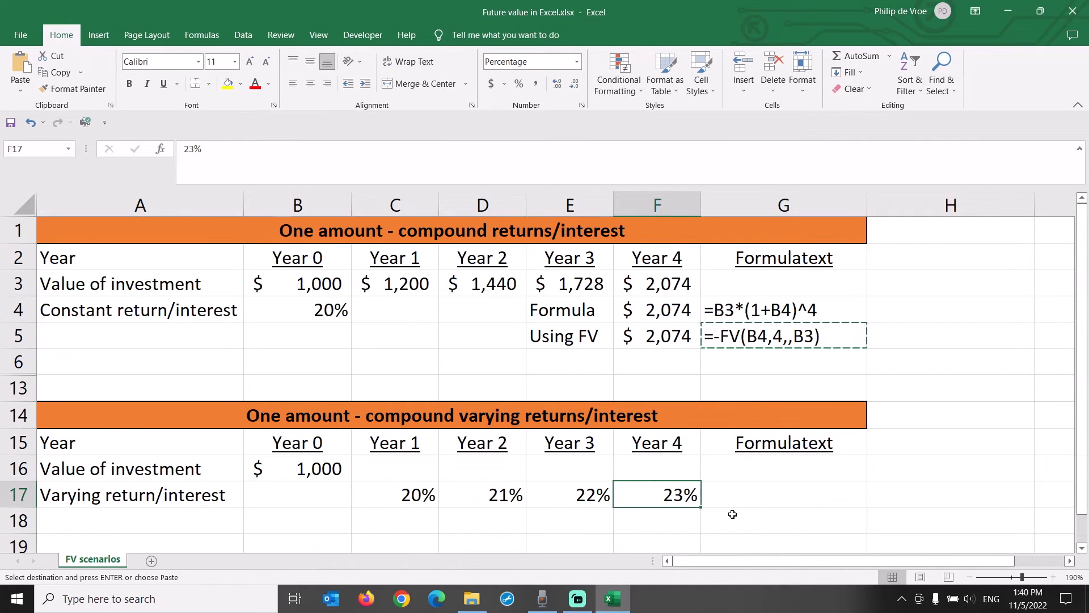
pyautogui.press('Escape')
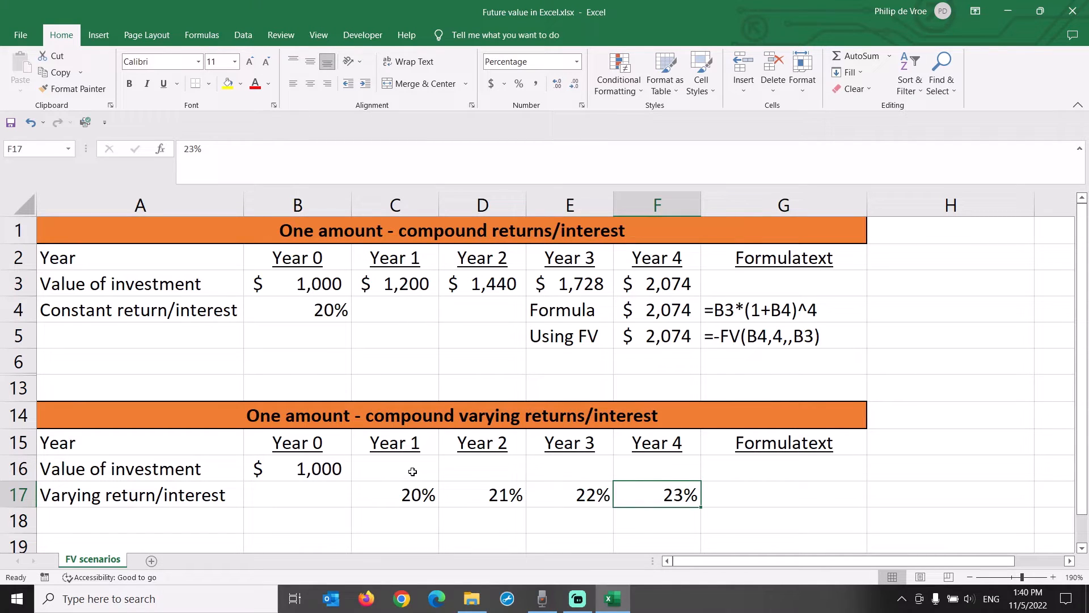
# Calculate the Year 1 investment value in C16 with the formula =B16*(1+C17)
pyautogui.click(412, 472)
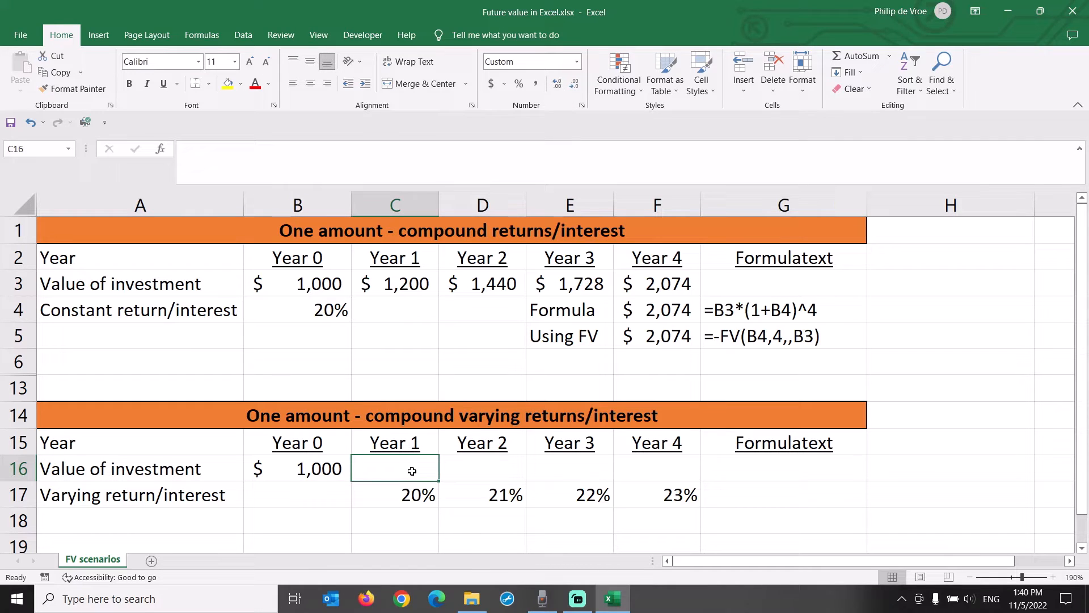
pyautogui.write('=')
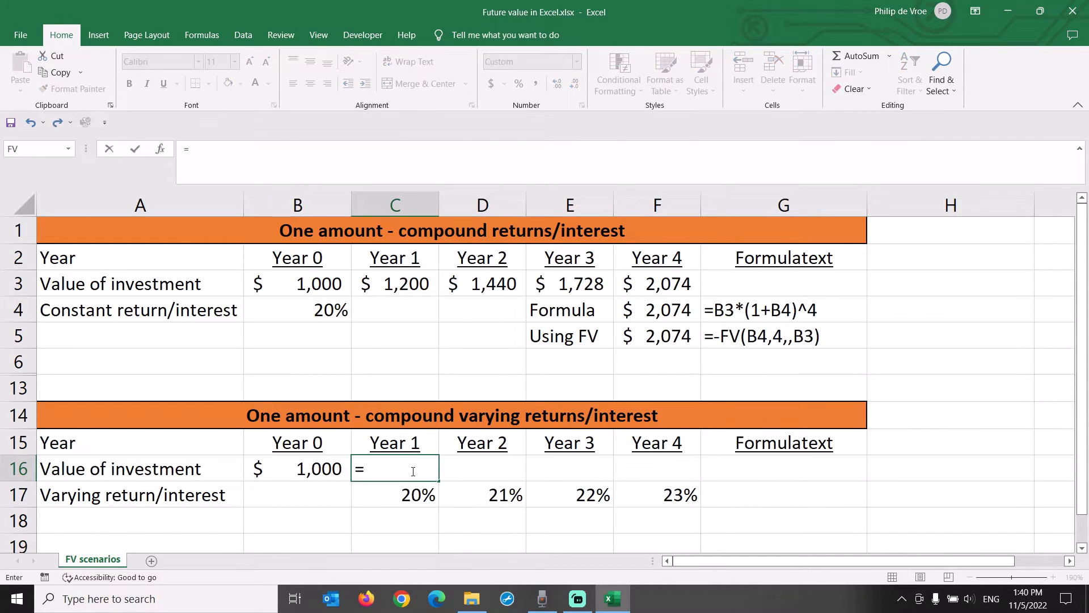
pyautogui.click(310, 461)
pyautogui.write('*(1+')
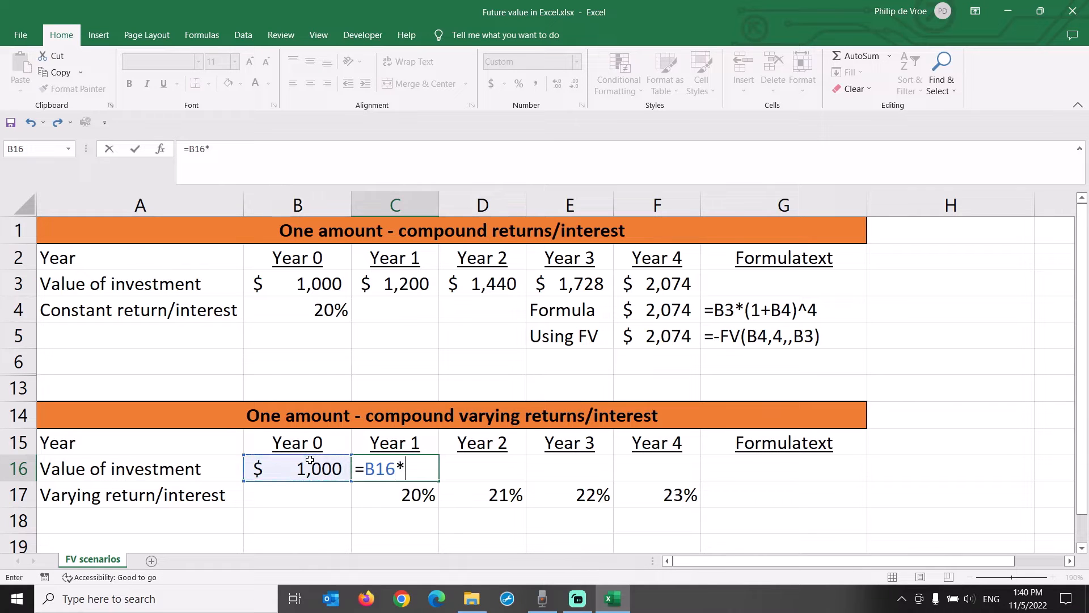
pyautogui.click(408, 495)
pyautogui.write(')')
pyautogui.press('Return')
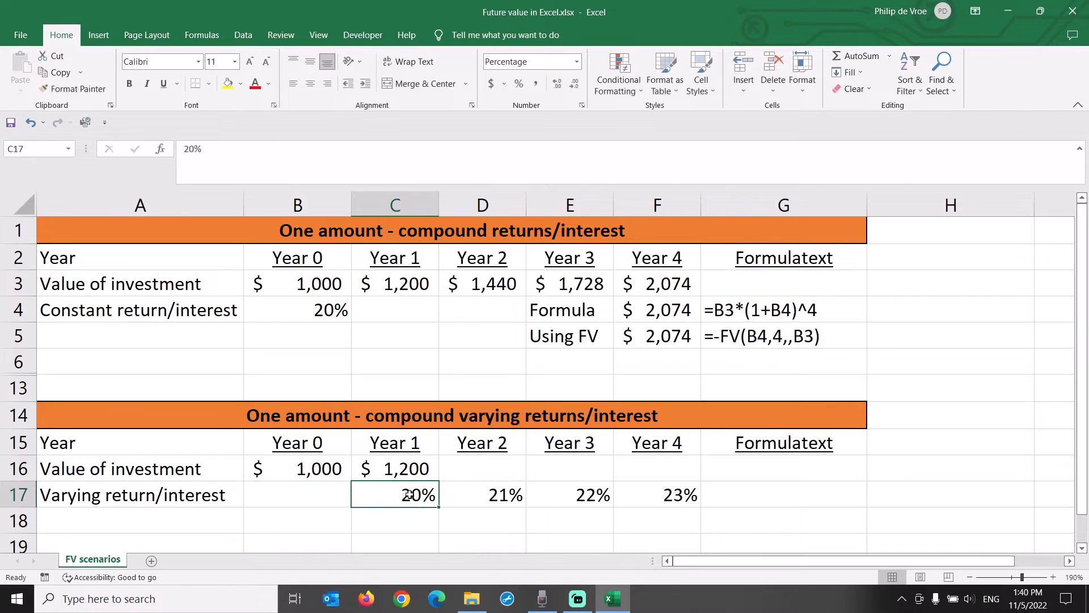
# Copy the value formula from C16 to D16, E16 and F16 for Years 2 to 4
pyautogui.press('Up')
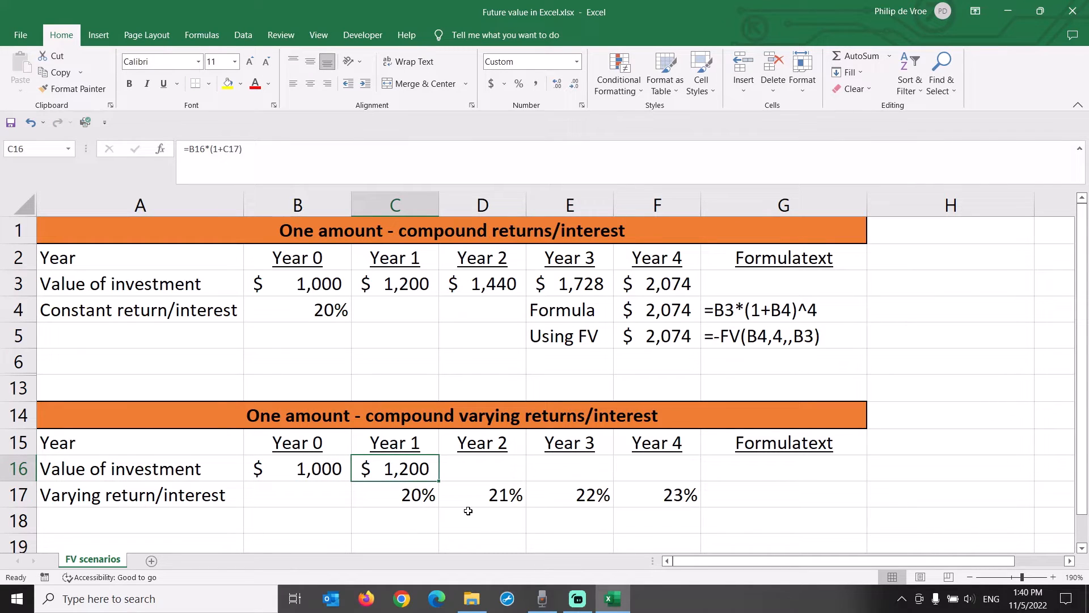
pyautogui.hotkey('ctrl', 'c')
pyautogui.press('Right')
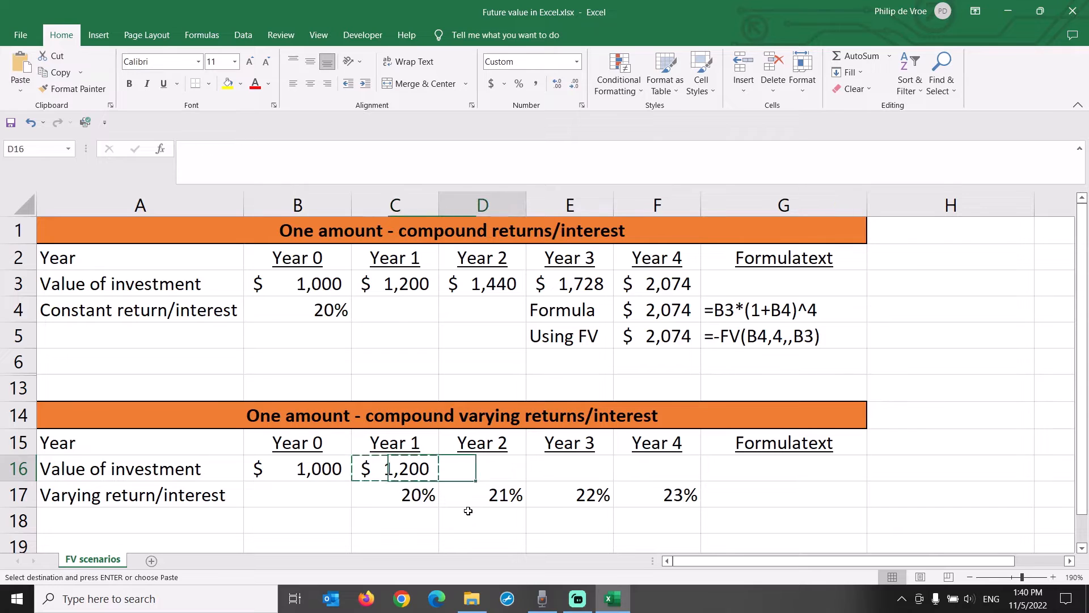
pyautogui.hotkey('ctrl', 'v')
pyautogui.press('Right')
pyautogui.hotkey('ctrl', 'v')
pyautogui.press('Right')
pyautogui.hotkey('ctrl', 'v')
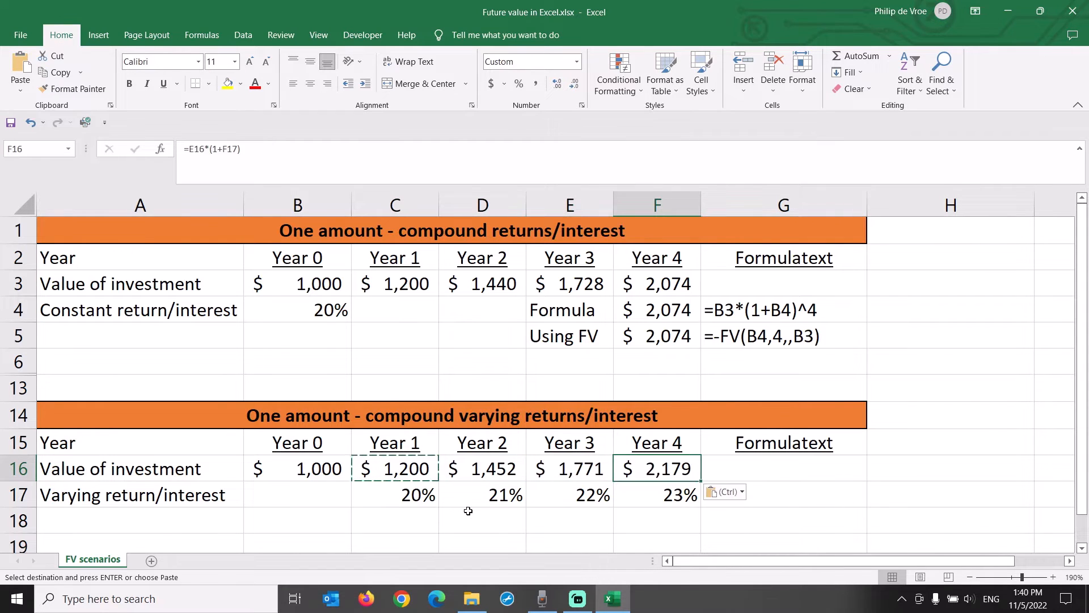
pyautogui.press('Escape')
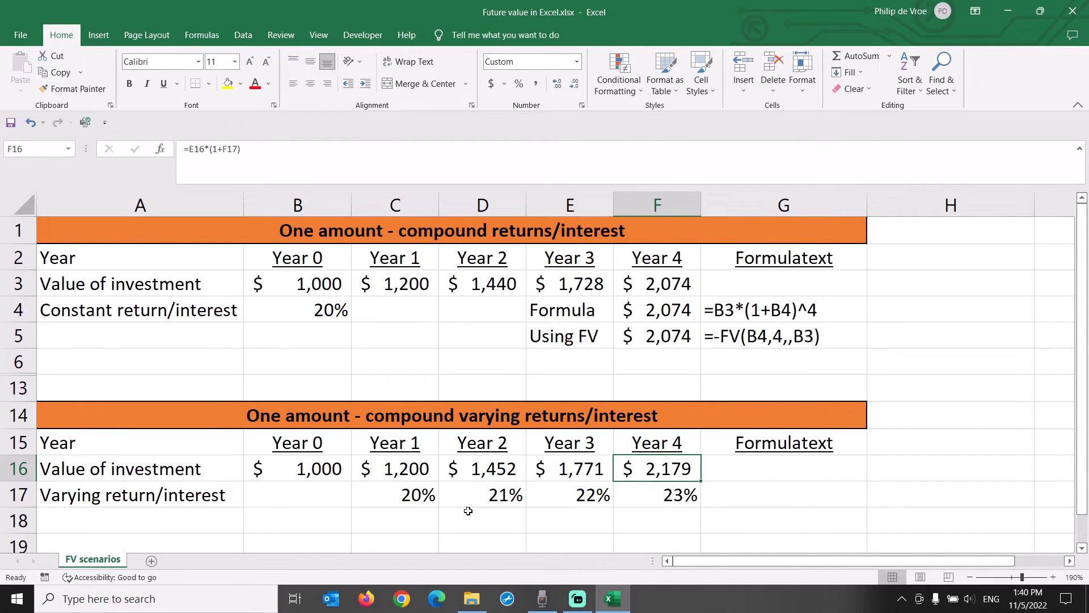
# Compare the Year 4 values in F3 and F16 and check the varying rates for Years 2 to 4
pyautogui.keyDown('ctrl'); pyautogui.click(659, 279); pyautogui.keyUp('ctrl')
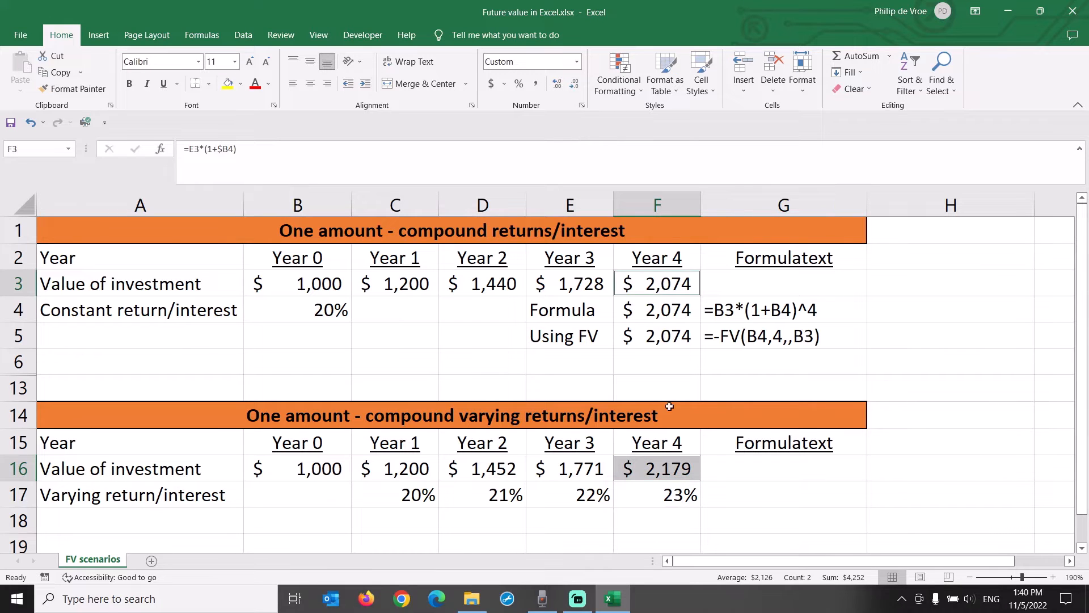
pyautogui.click(665, 470)
pyautogui.click(727, 469)
pyautogui.click(690, 466)
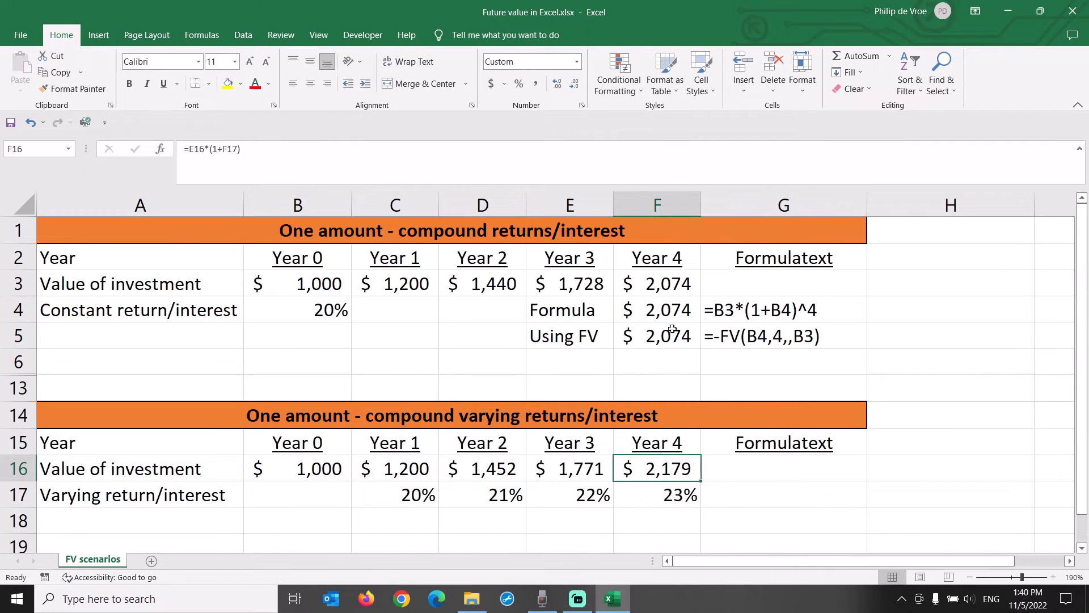
pyautogui.click(672, 288)
pyautogui.click(676, 466)
pyautogui.click(671, 284)
pyautogui.click(672, 470)
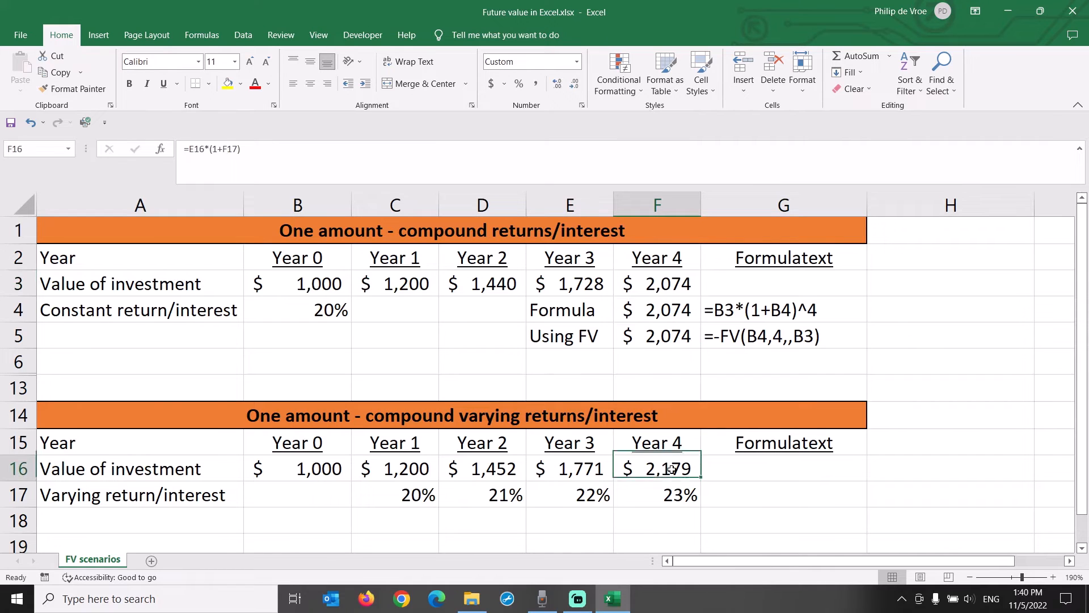
pyautogui.click(680, 291)
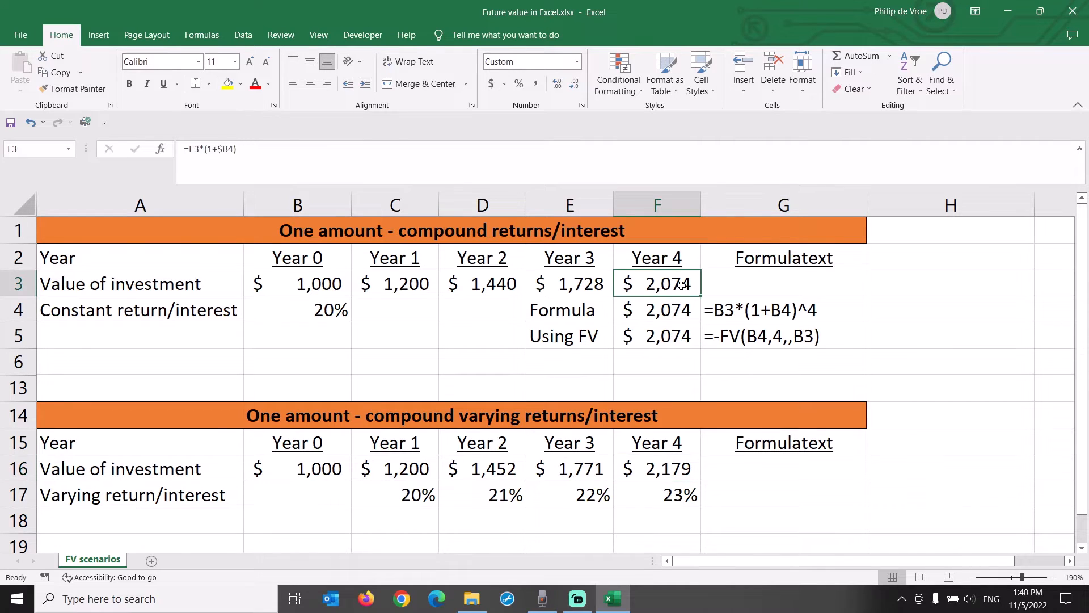
pyautogui.click(470, 493)
pyautogui.click(563, 501)
pyautogui.click(647, 495)
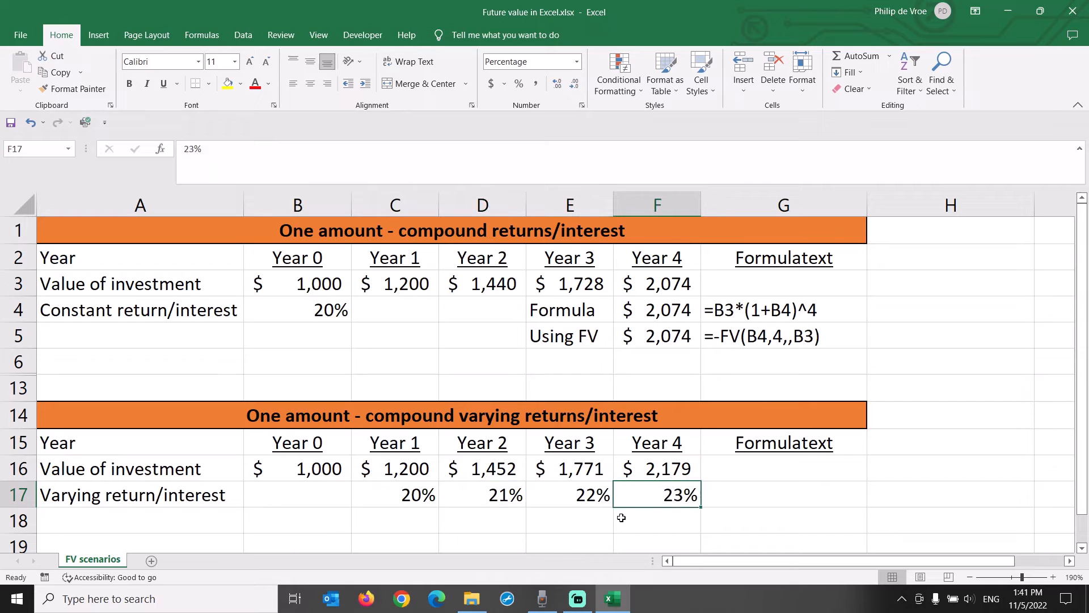
# Label cell E18 "Using FVSCHEDULE"
pyautogui.click(591, 525)
pyautogui.write('Using V')
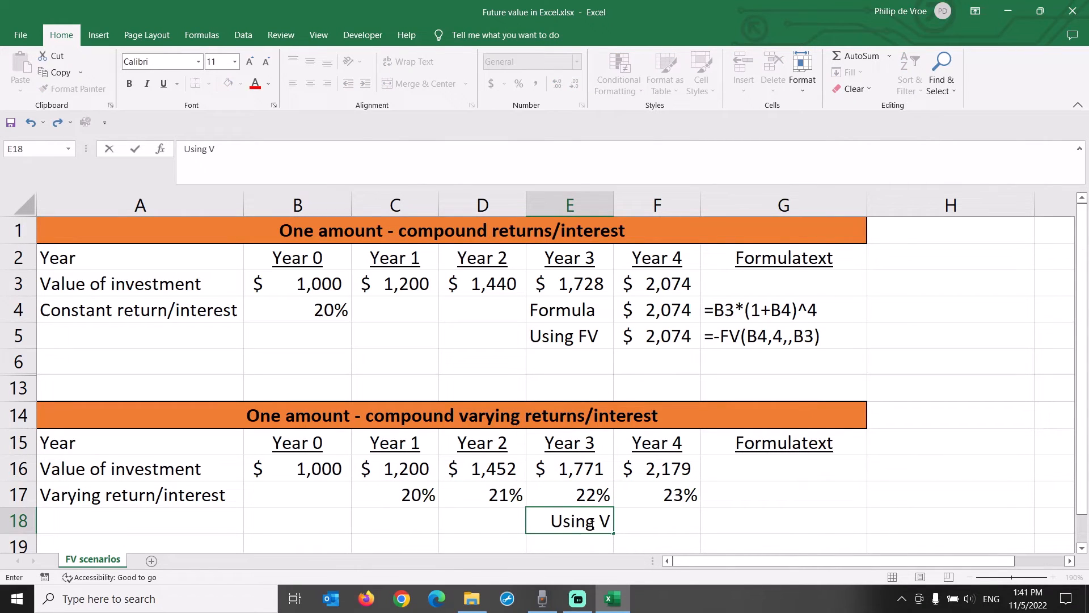
pyautogui.press('BackSpace')
pyautogui.write('FV')
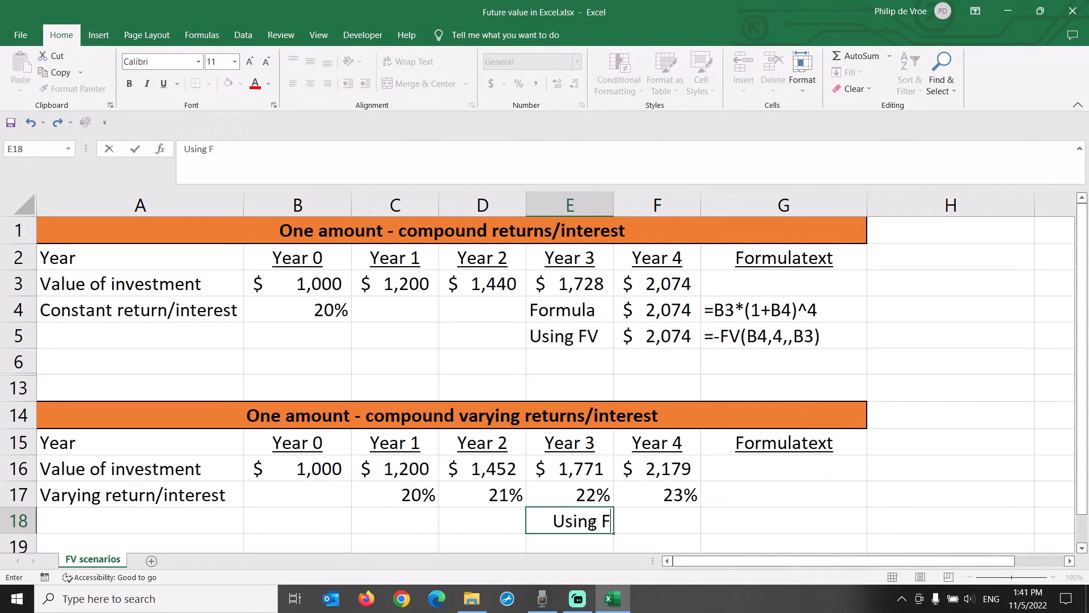
pyautogui.press('Tab')
pyautogui.click(591, 525)
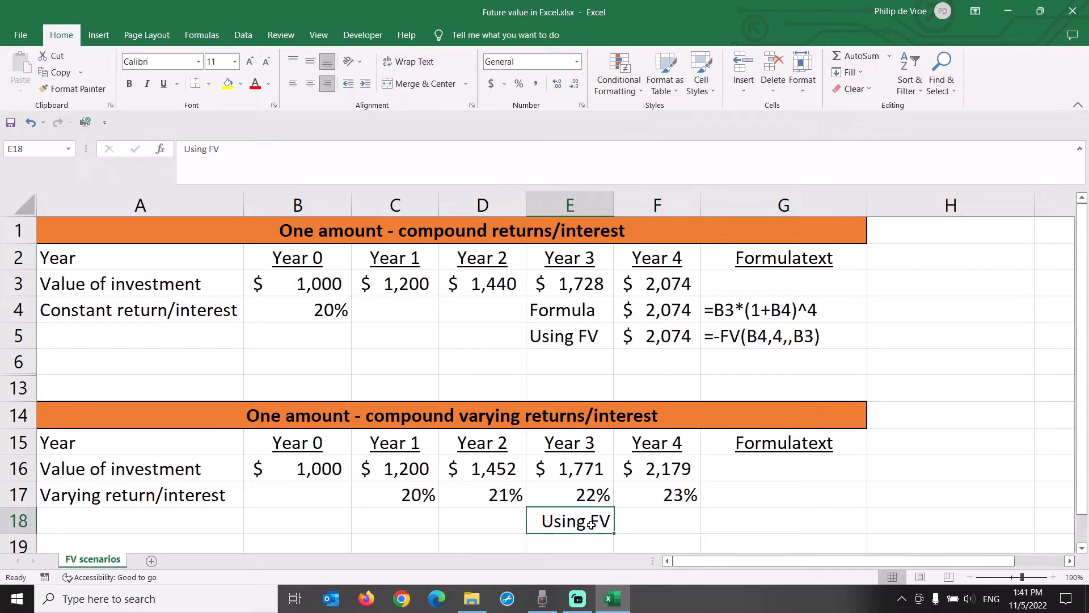
pyautogui.click(588, 145)
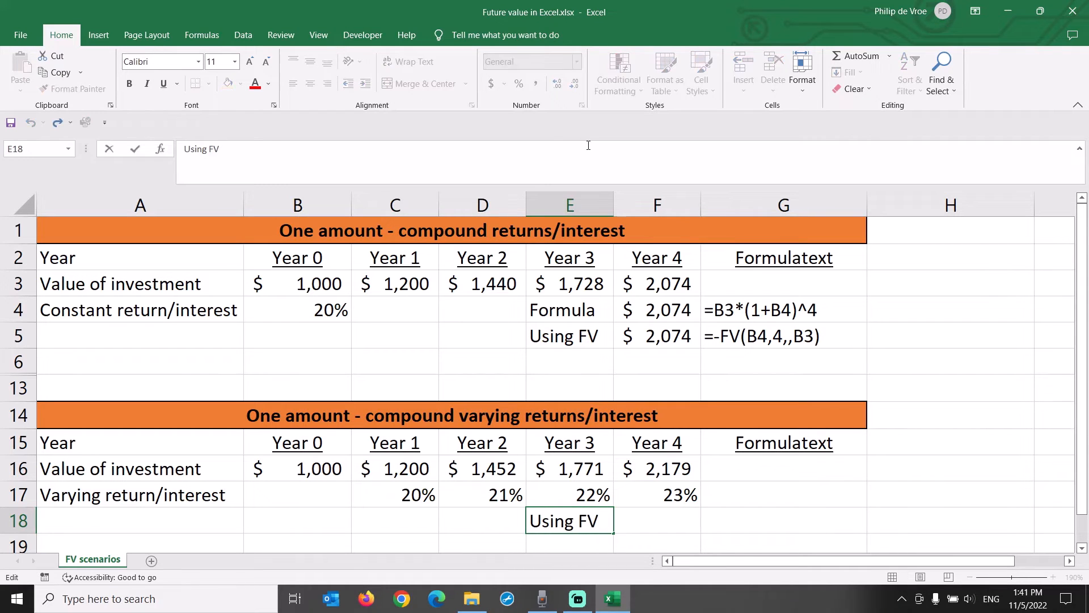
pyautogui.write('SCHEDULE')
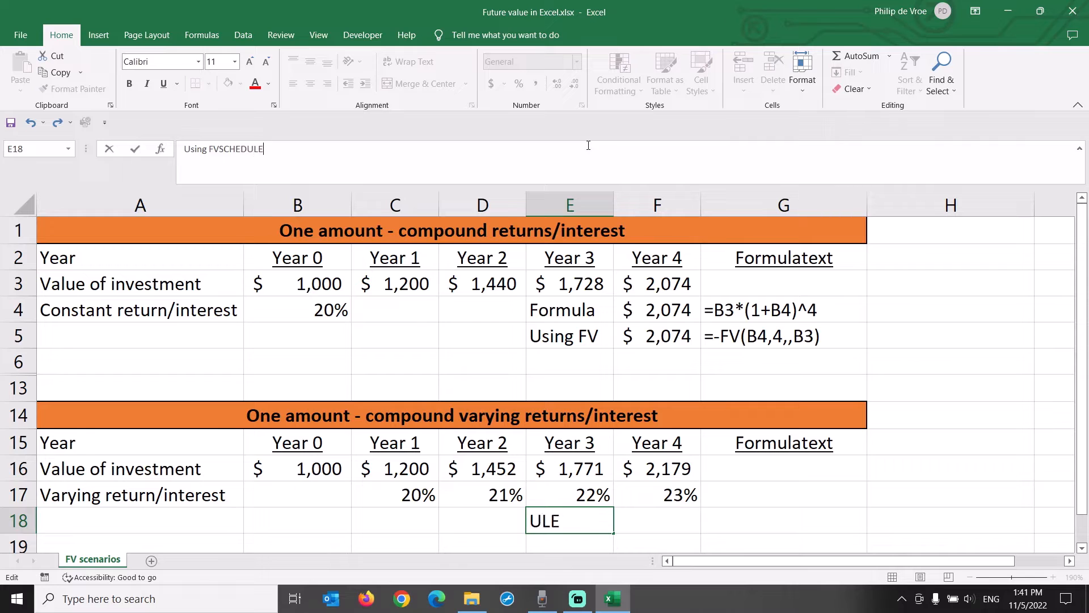
pyautogui.press('Tab')
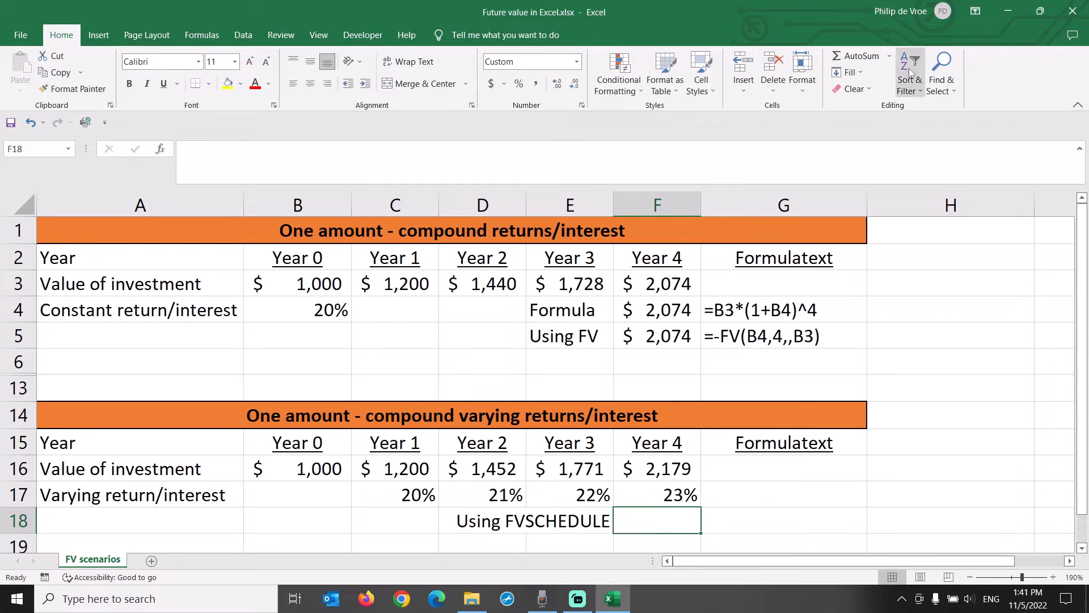
# Search the functions for "future value" and insert FVSCHEDULE in cell F18
pyautogui.click(889, 55)
pyautogui.click(873, 160)
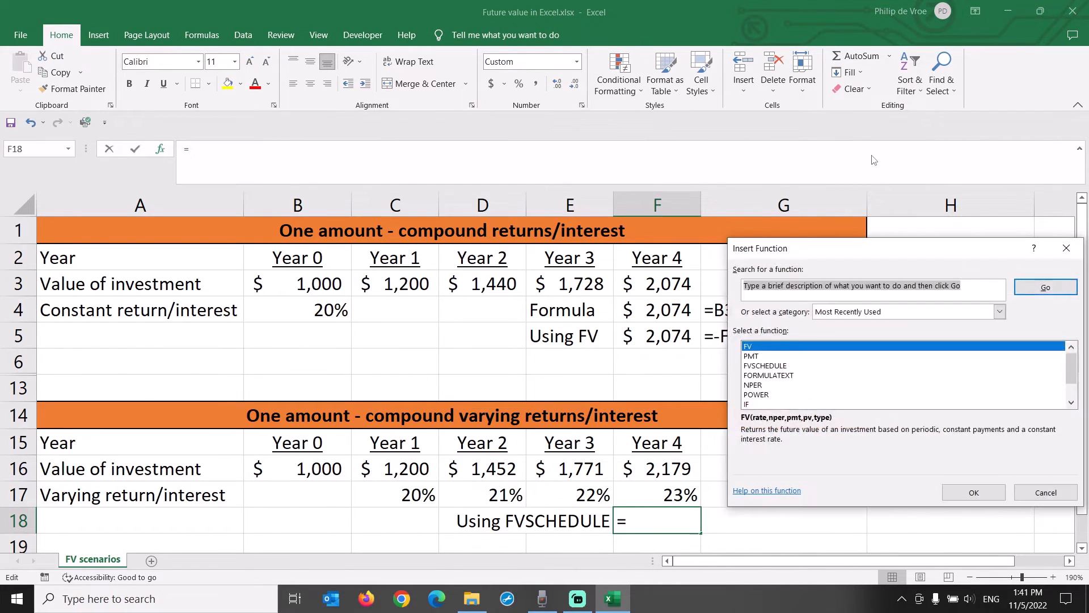
pyautogui.write('fu')
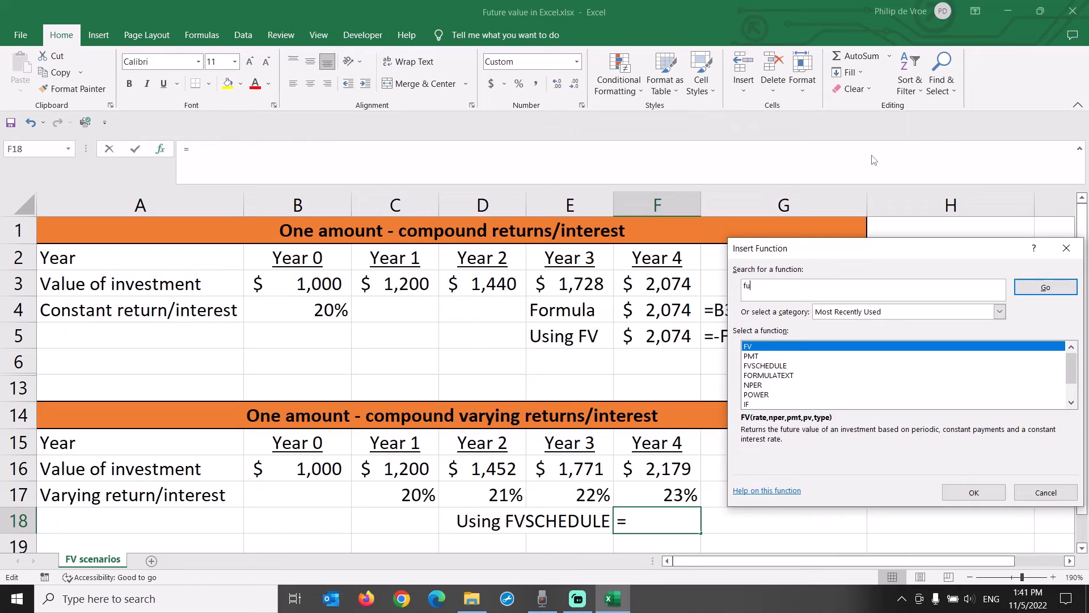
pyautogui.write('ture value')
pyautogui.press('Return')
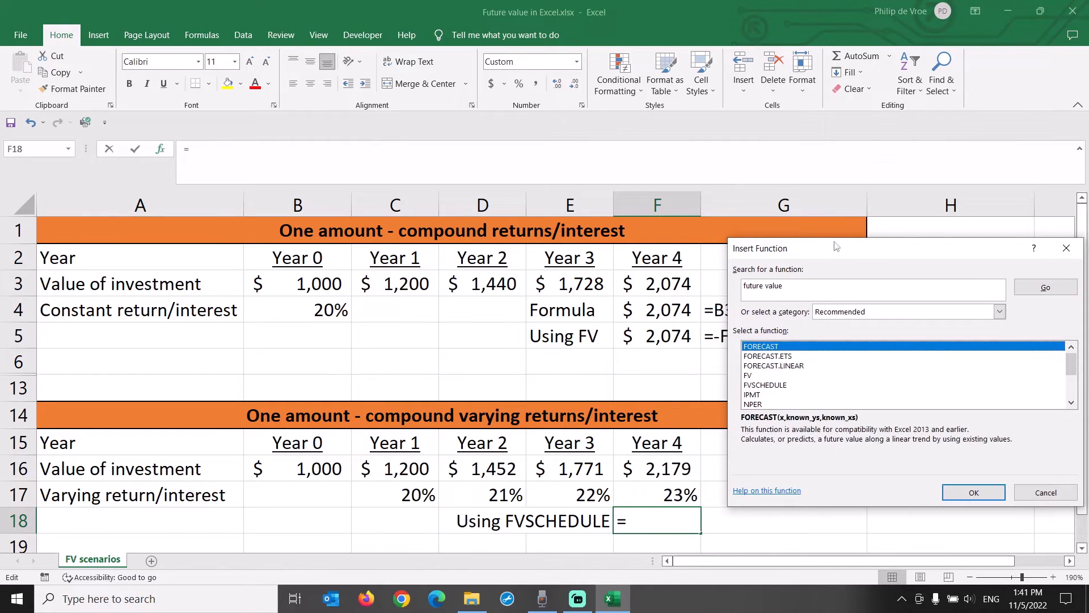
pyautogui.click(788, 386)
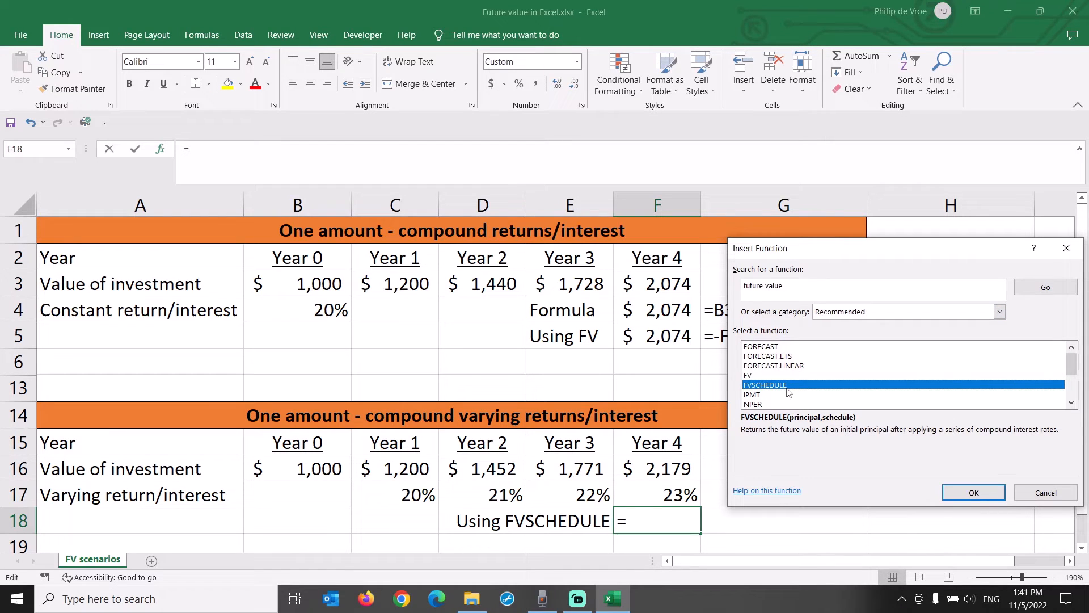
pyautogui.click(968, 492)
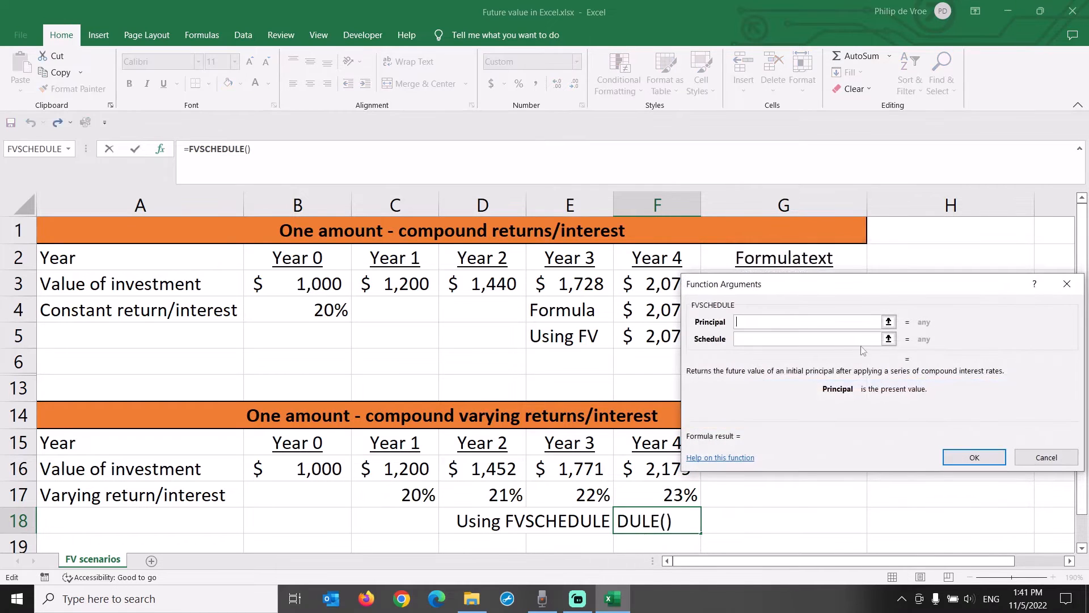
# Complete FVSCHEDULE in F18 with B16 as the principal and C17:F17 as the schedule
pyautogui.click(301, 469)
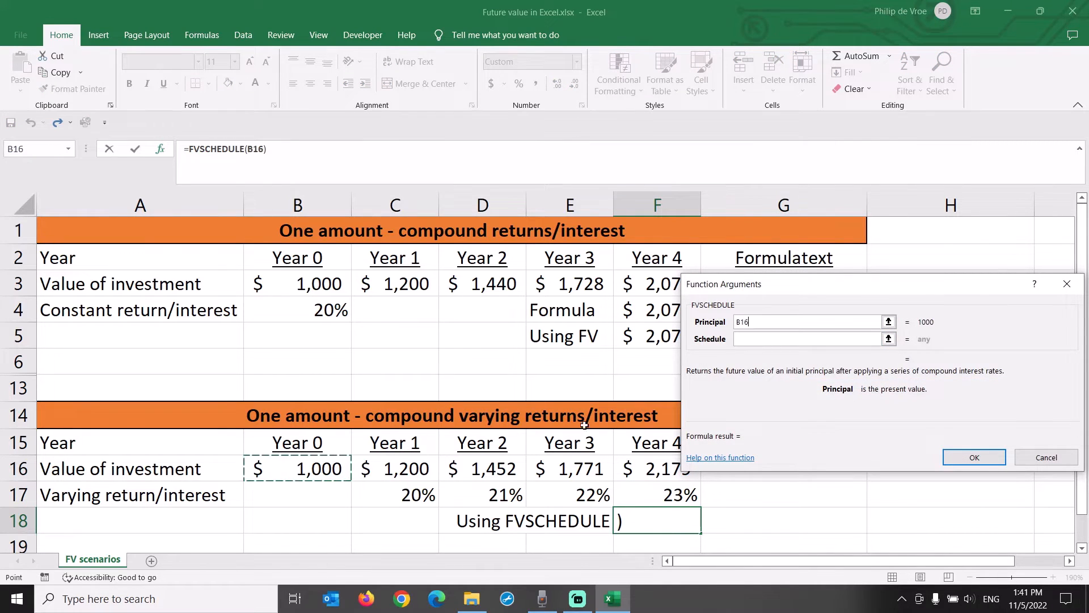
pyautogui.click(785, 338)
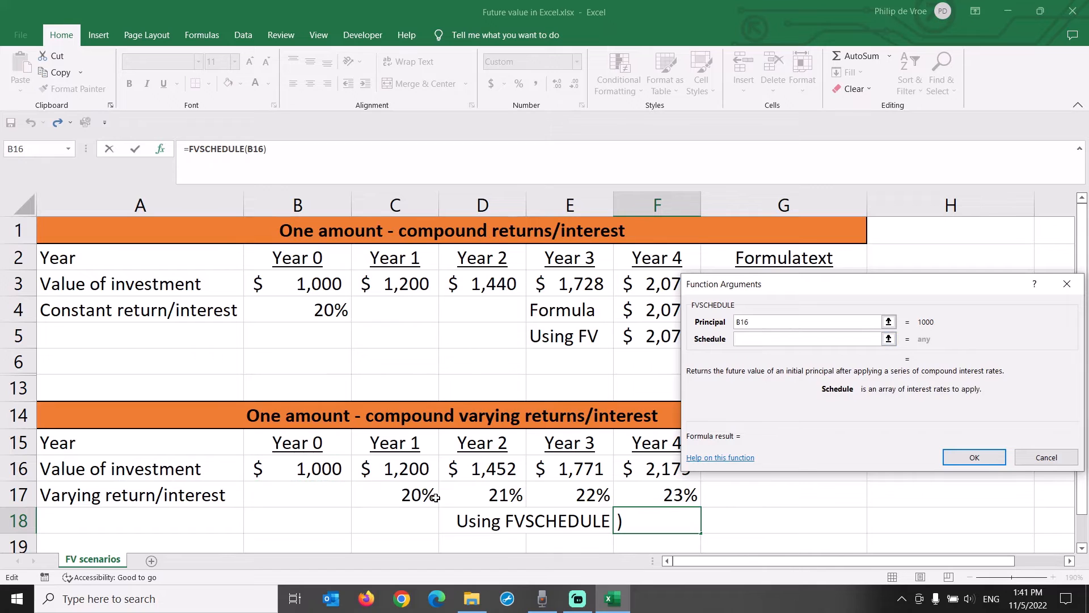
pyautogui.moveTo(422, 498); pyautogui.dragTo(675, 487)
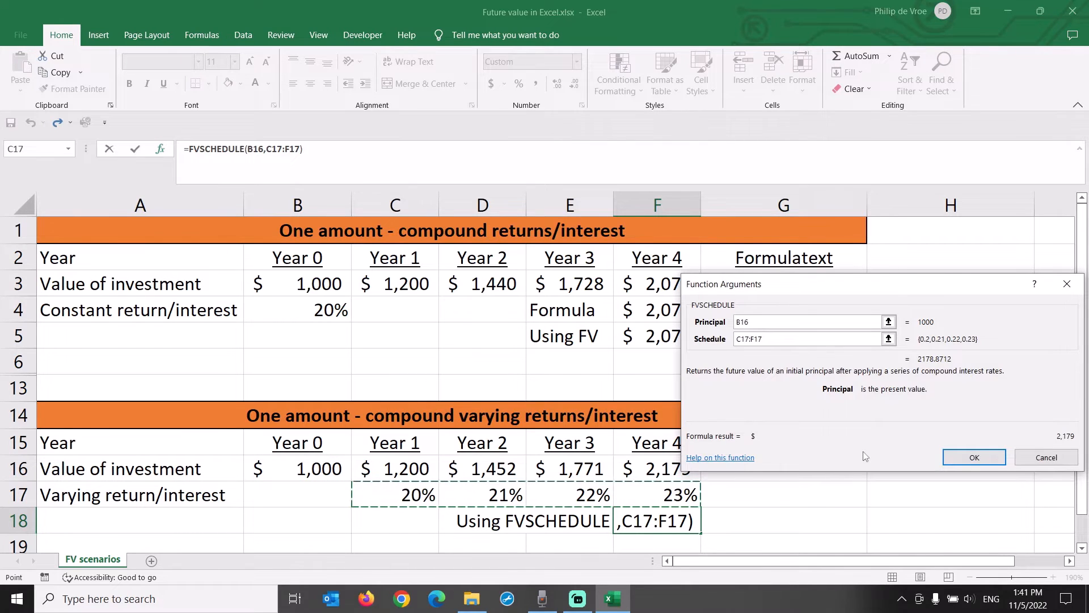
pyautogui.click(962, 463)
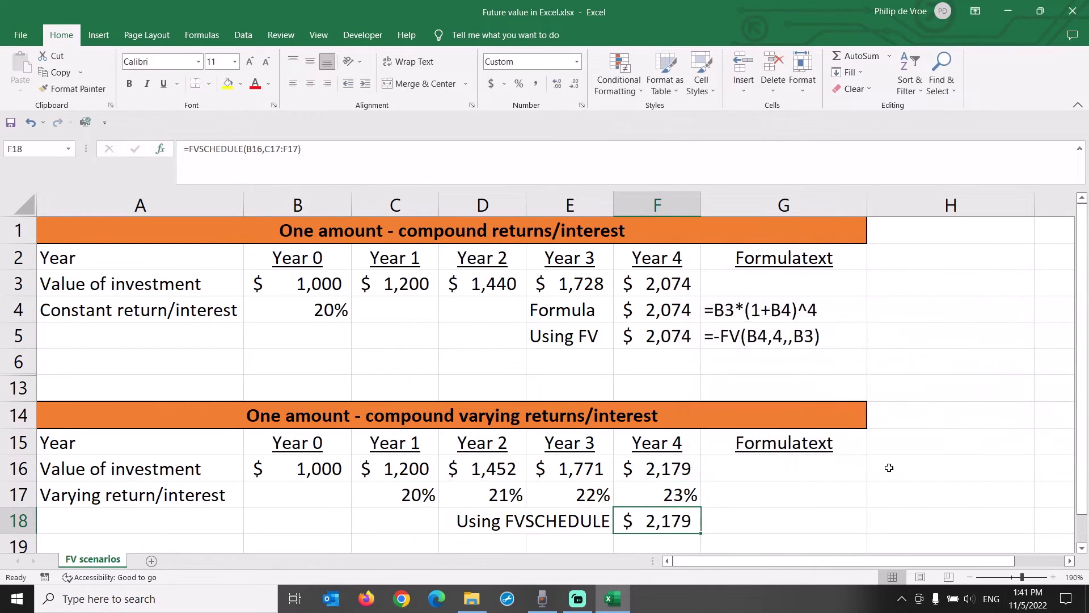
# Copy the FORMULATEXT formula from G5 to G18 to display the FVSCHEDULE formula
pyautogui.click(756, 338)
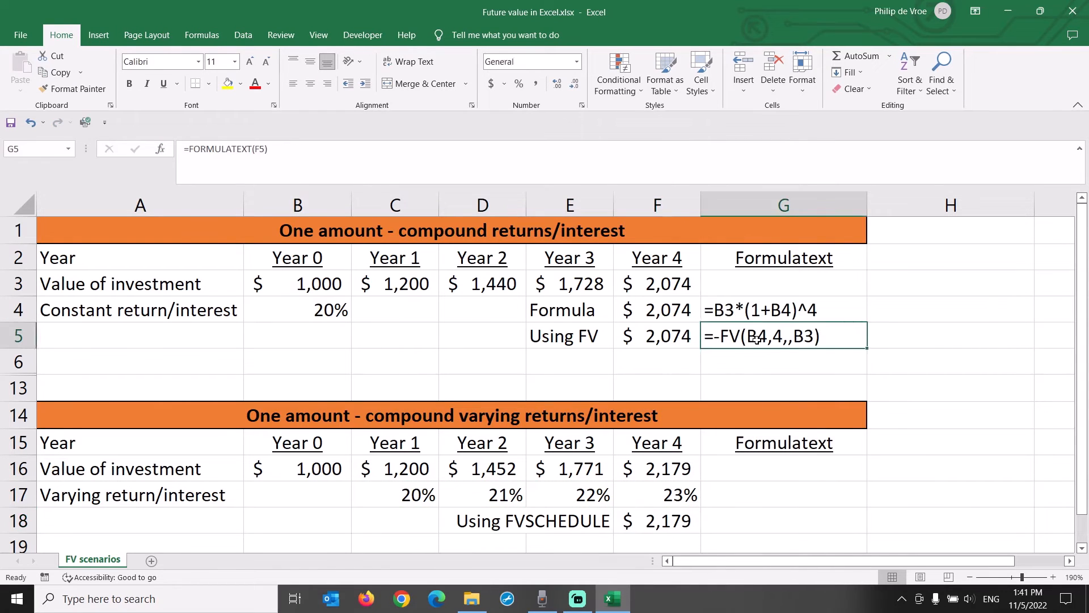
pyautogui.hotkey('ctrl', 'c')
pyautogui.click(763, 517)
pyautogui.hotkey('ctrl', 'v')
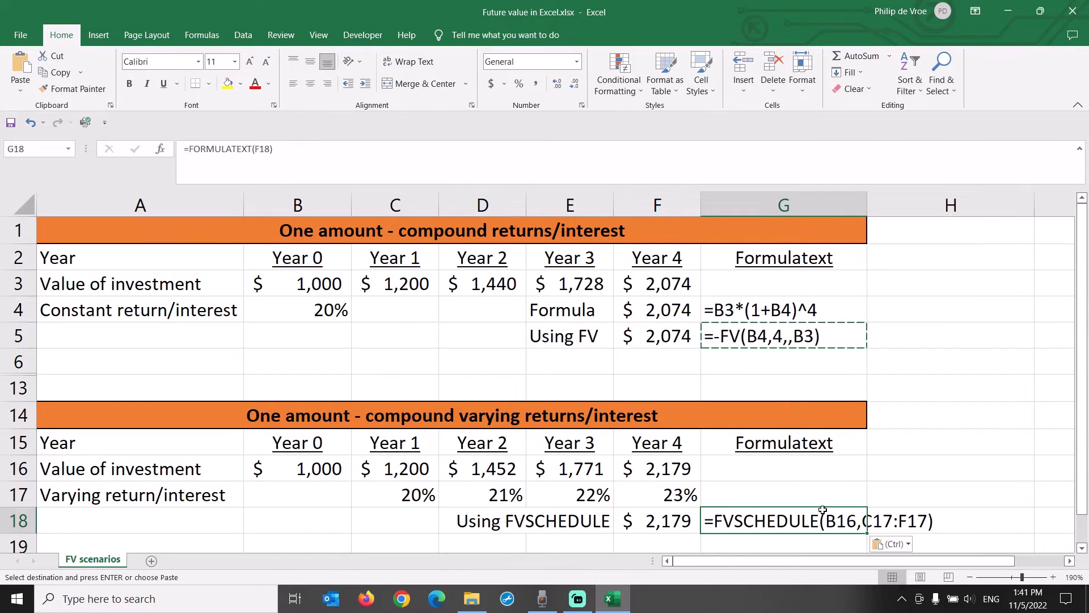
pyautogui.press('Escape')
pyautogui.click(828, 489)
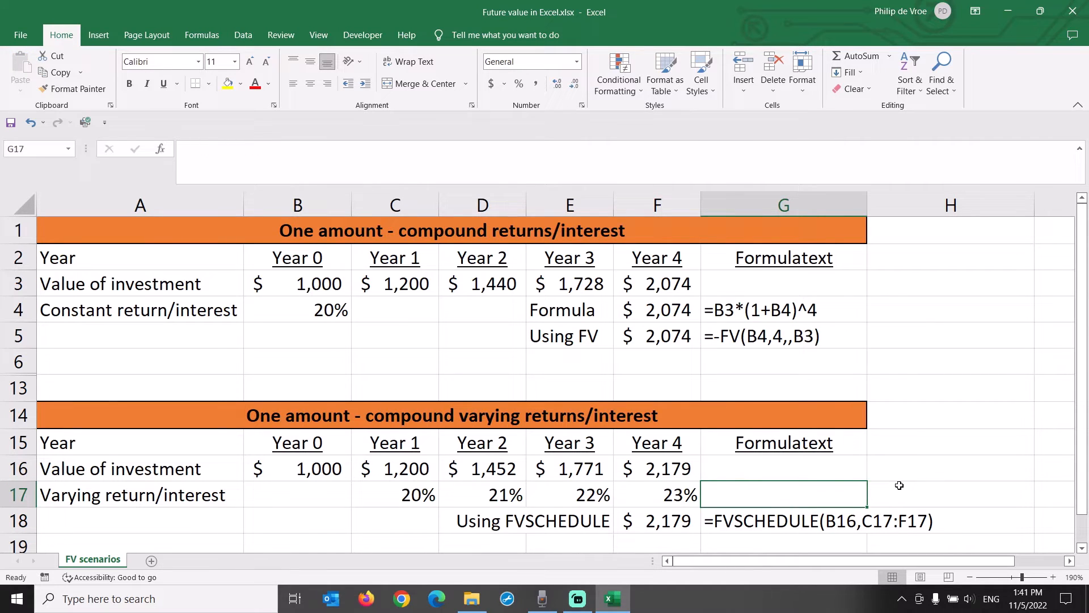
# Hide rows 14 to 18 of the varying-returns section and unhide the rows between 19 and 28
pyautogui.moveTo(17, 415); pyautogui.dragTo(16, 504)
pyautogui.rightClick(17, 499)
pyautogui.click(148, 474)
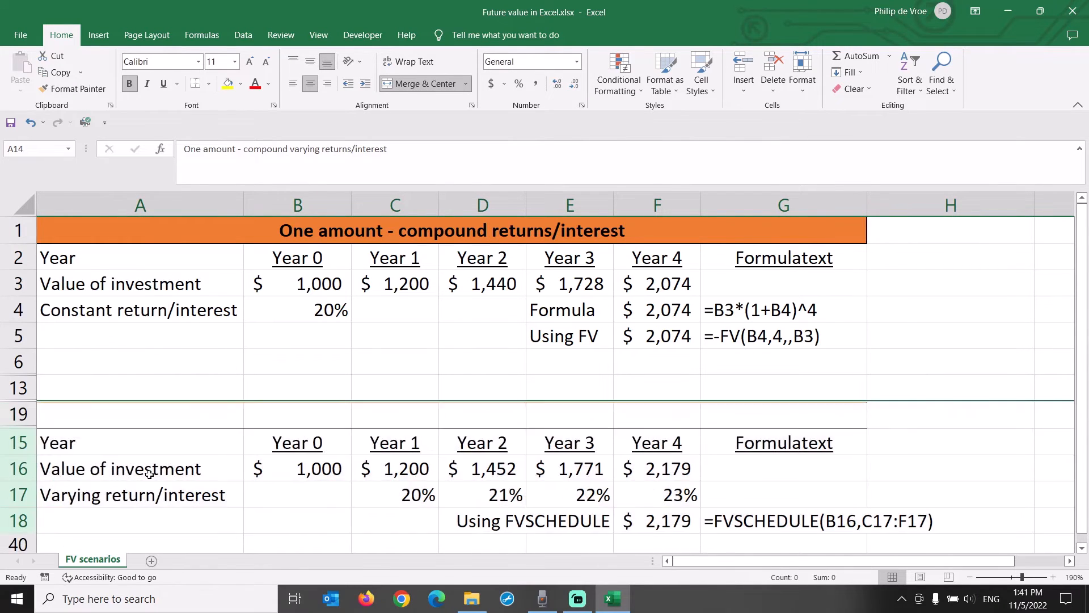
pyautogui.moveTo(26, 419); pyautogui.dragTo(22, 440)
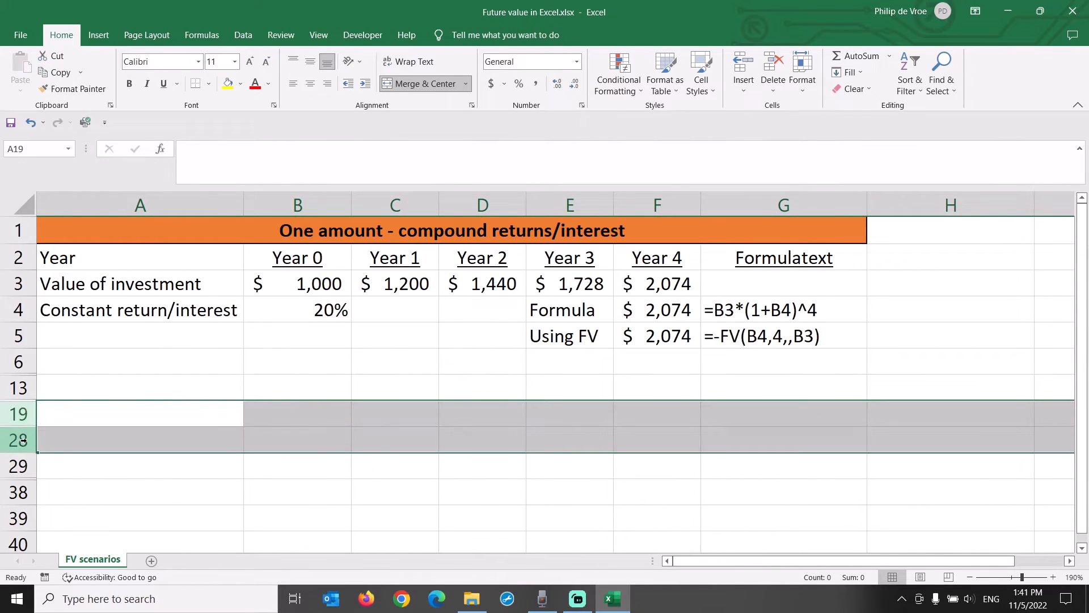
pyautogui.rightClick(22, 439)
pyautogui.click(68, 430)
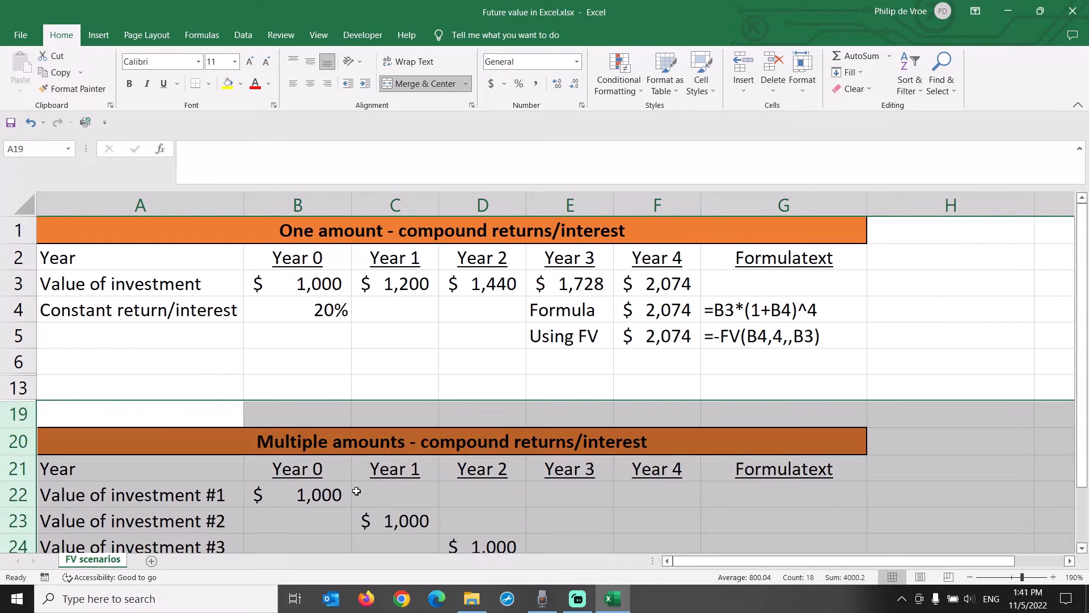
# Examine the four yearly investments in rows 22 to 25 and the empty Year 4 total cell F26
pyautogui.scroll(-3, 498, 508)
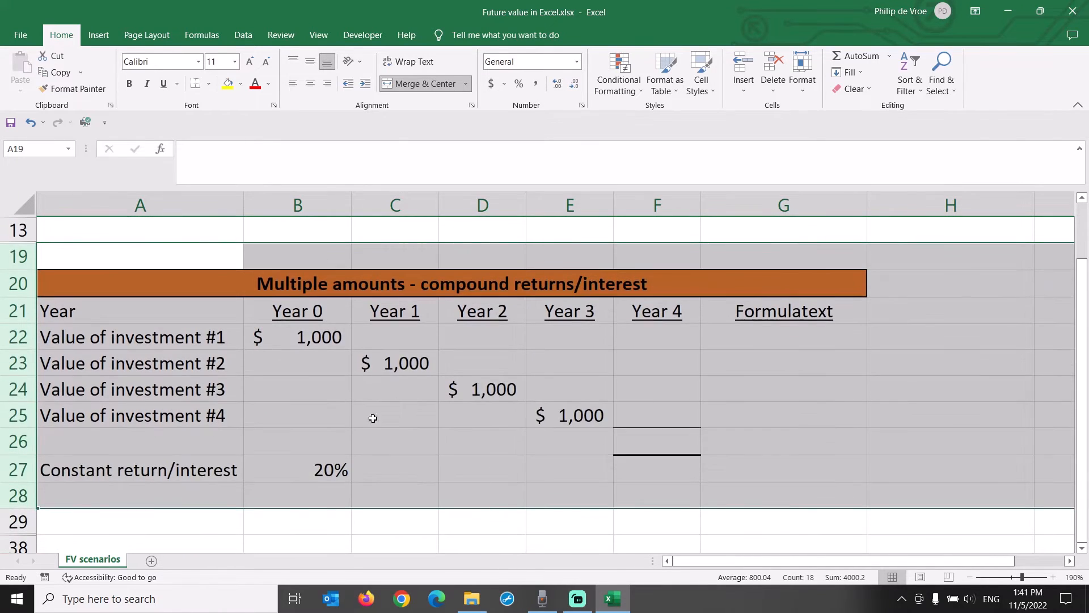
pyautogui.click(314, 337)
pyautogui.click(397, 367)
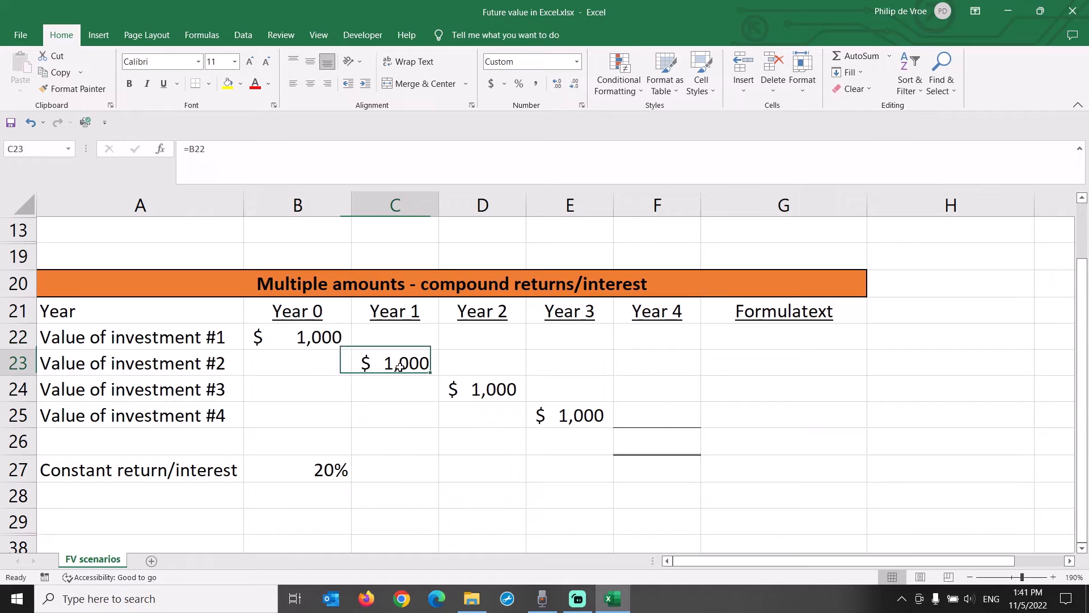
pyautogui.click(485, 389)
pyautogui.click(539, 413)
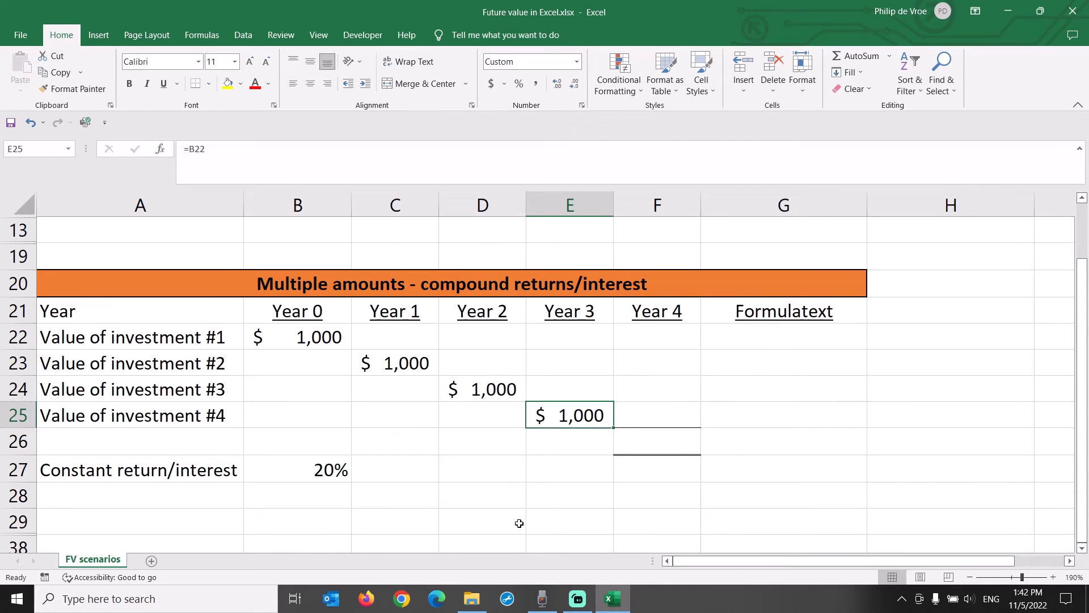
pyautogui.click(645, 439)
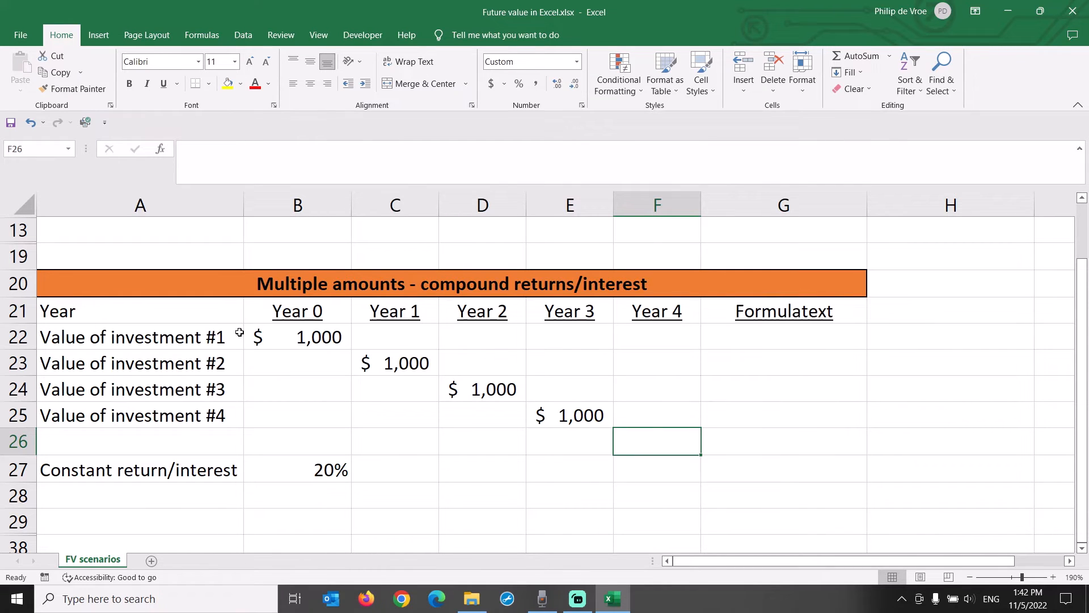
pyautogui.click(19, 338)
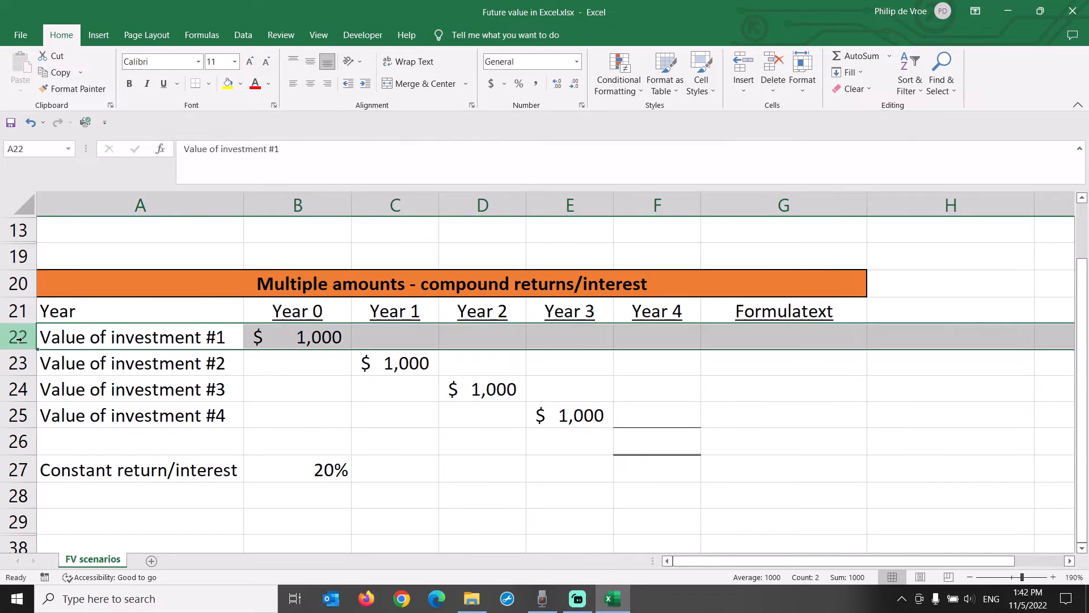
pyautogui.click(20, 363)
pyautogui.click(22, 389)
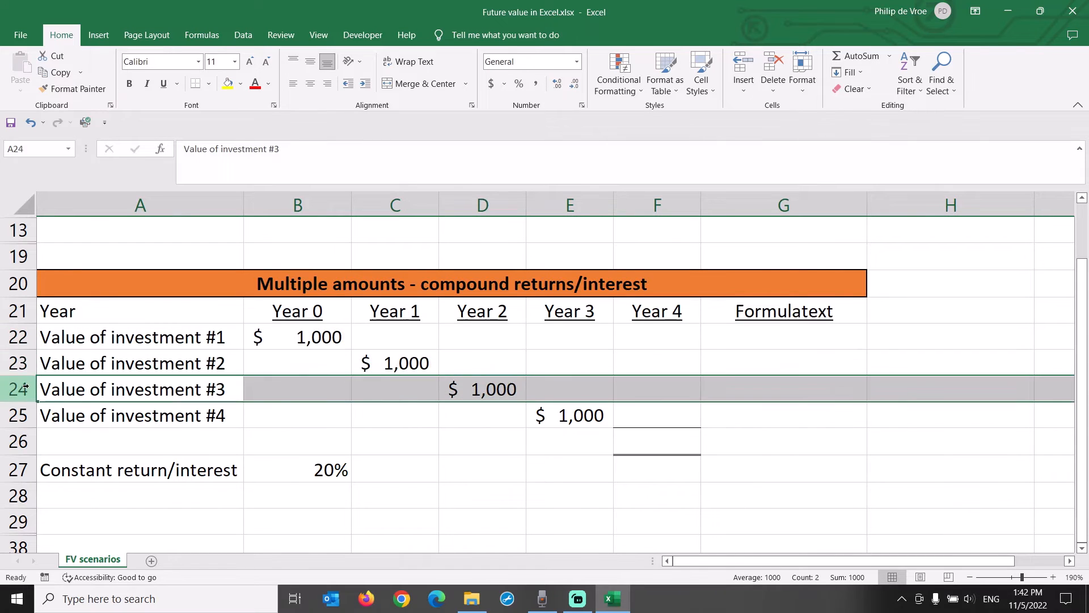
pyautogui.click(22, 416)
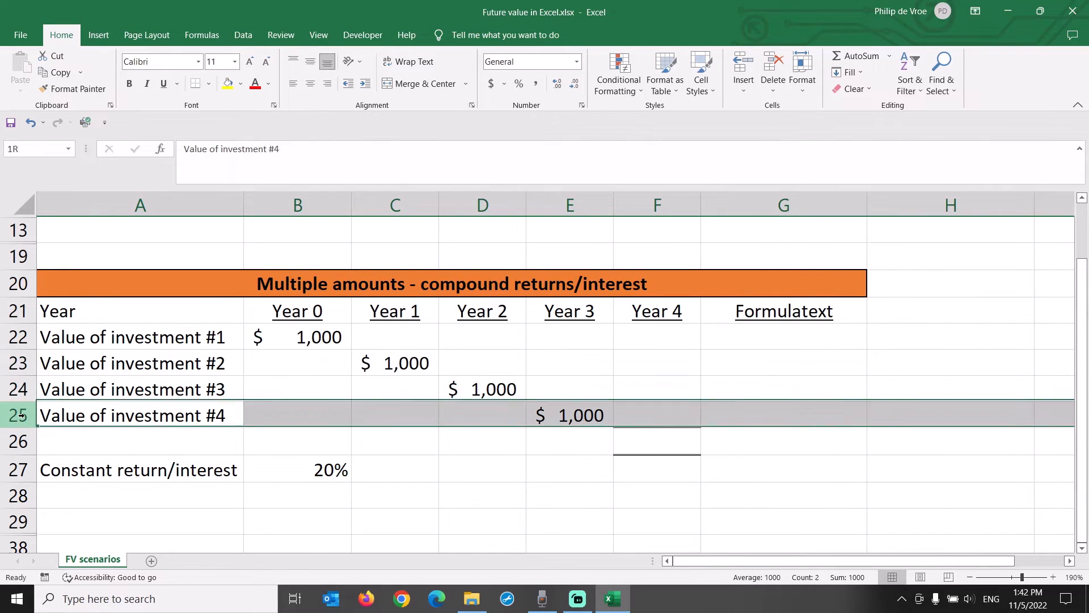
pyautogui.click(651, 440)
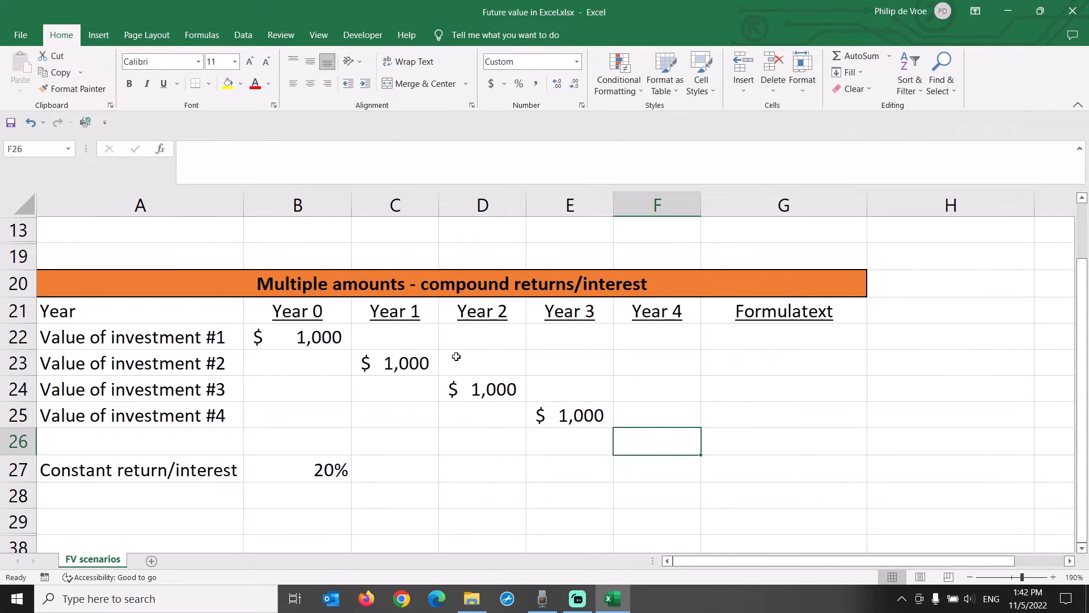
# Calculate the Year 1 value of investment #1 in C22 with the formula =B22*(1+$B$27)
pyautogui.click(404, 339)
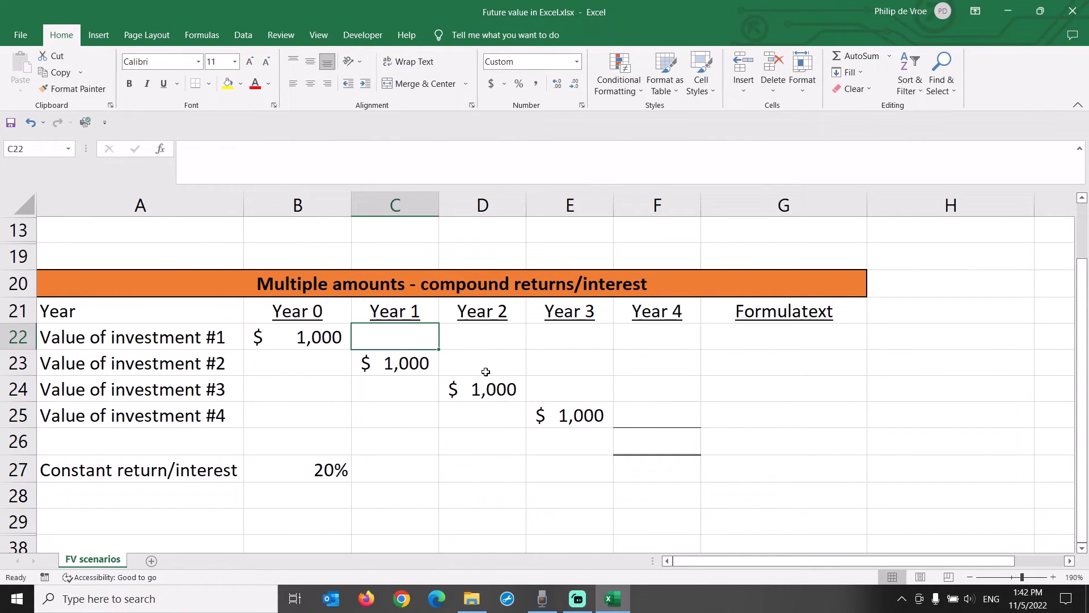
pyautogui.write('=')
pyautogui.click(335, 337)
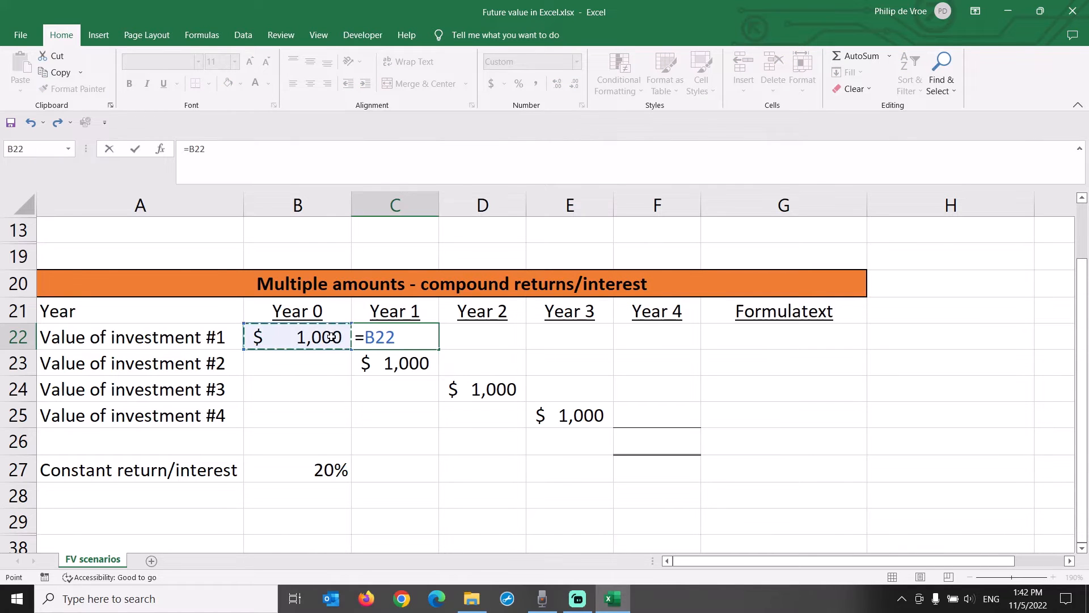
pyautogui.write('*(')
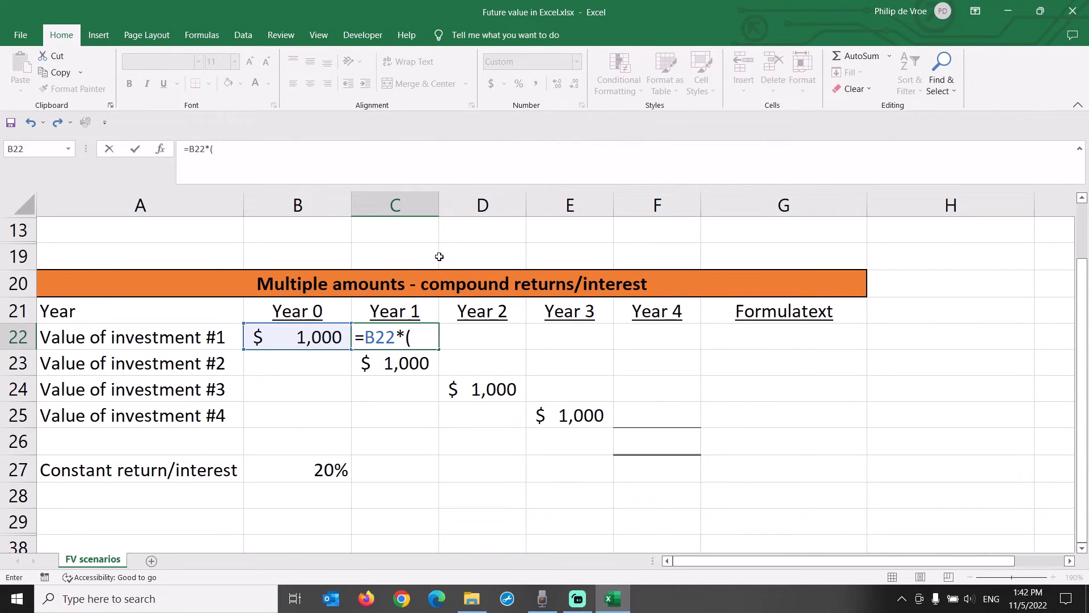
pyautogui.write('1+')
pyautogui.write('$b$27')
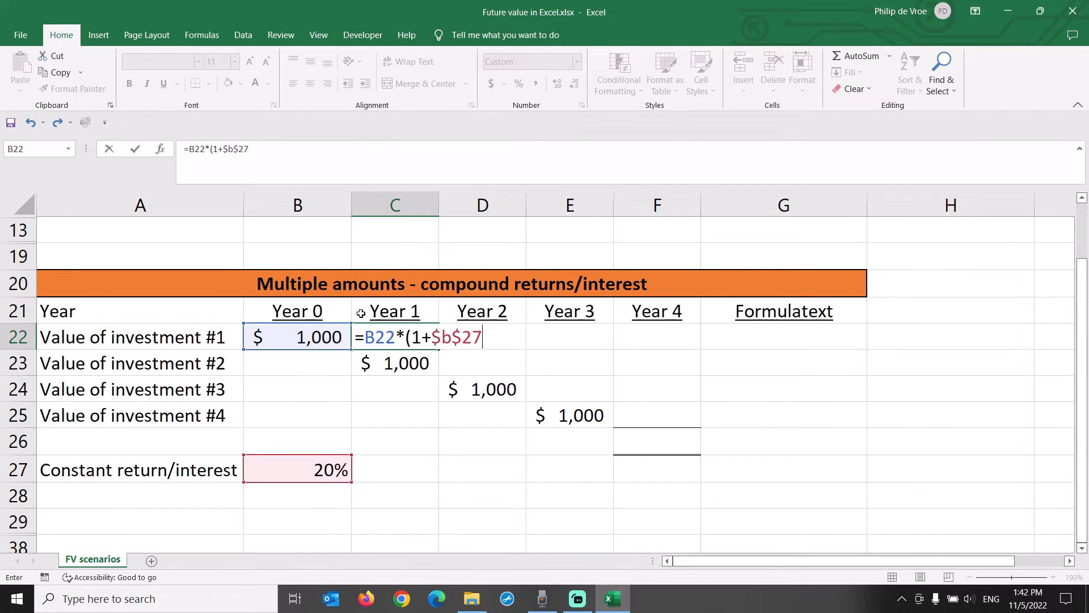
pyautogui.press('Return')
pyautogui.press('Up')
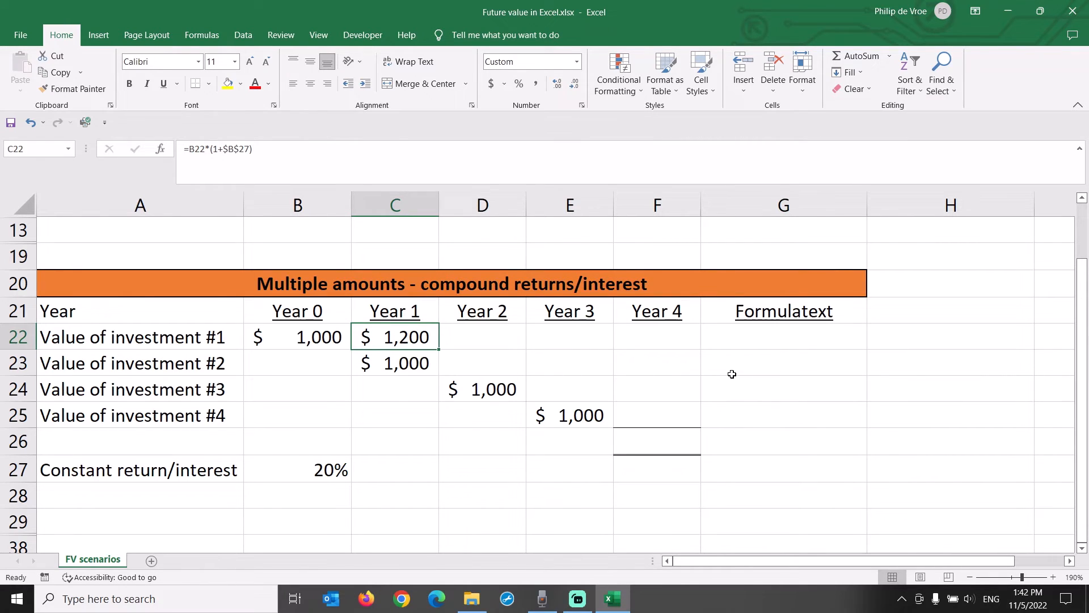
# Copy the value formula from C22 to D22, E22 and F22 for Years 2 to 4 of investment #1
pyautogui.hotkey('ctrl', 'c')
pyautogui.press('Right')
pyautogui.hotkey('ctrl', 'v')
pyautogui.press('Right')
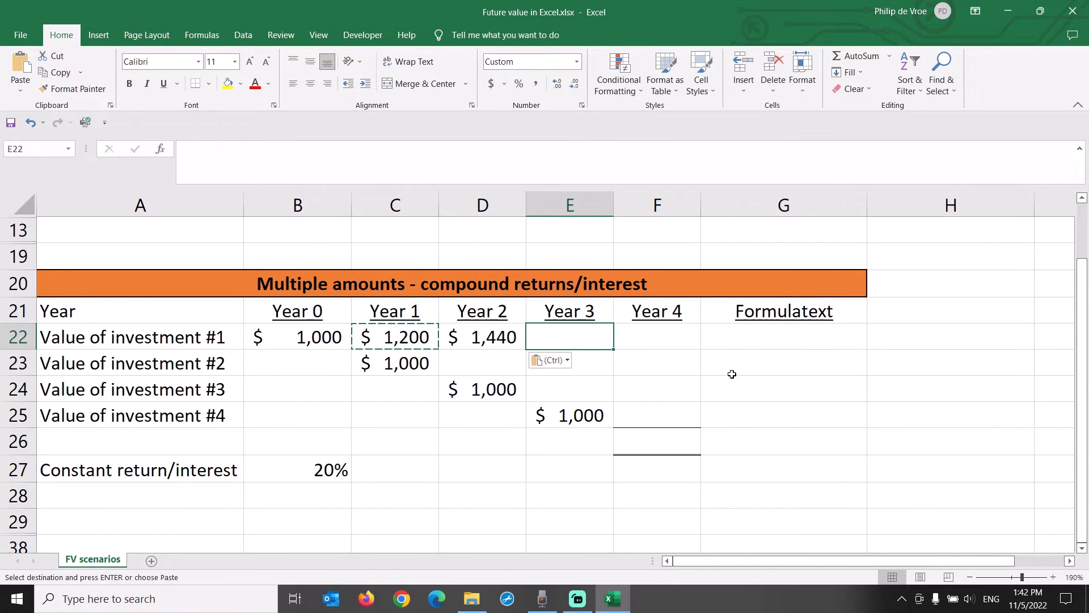
pyautogui.hotkey('ctrl', 'v')
pyautogui.press('Right')
pyautogui.hotkey('ctrl', 'v')
# Paste the copied value formula into D23, E23 and F23 for investment #2
pyautogui.press('Down')
pyautogui.press('Left')
pyautogui.press('Left')
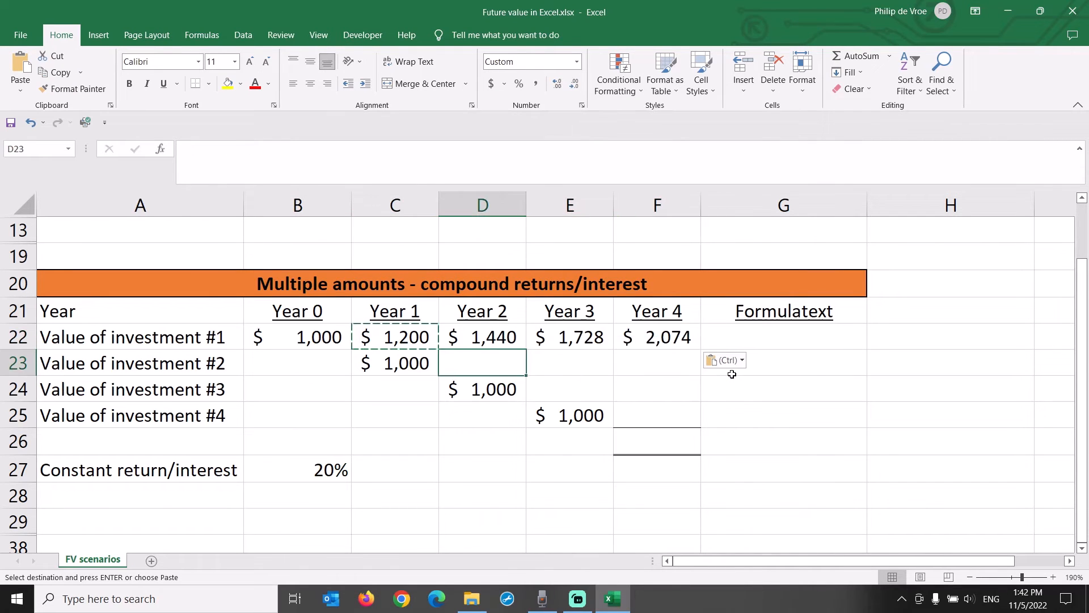
pyautogui.hotkey('ctrl', 'v')
pyautogui.press('Right')
pyautogui.hotkey('ctrl', 'v')
pyautogui.press('Right')
pyautogui.hotkey('ctrl', 'v')
# Paste the copied value formula into E24 and F24 for investment #3 and F25 for investment #4
pyautogui.press('Down')
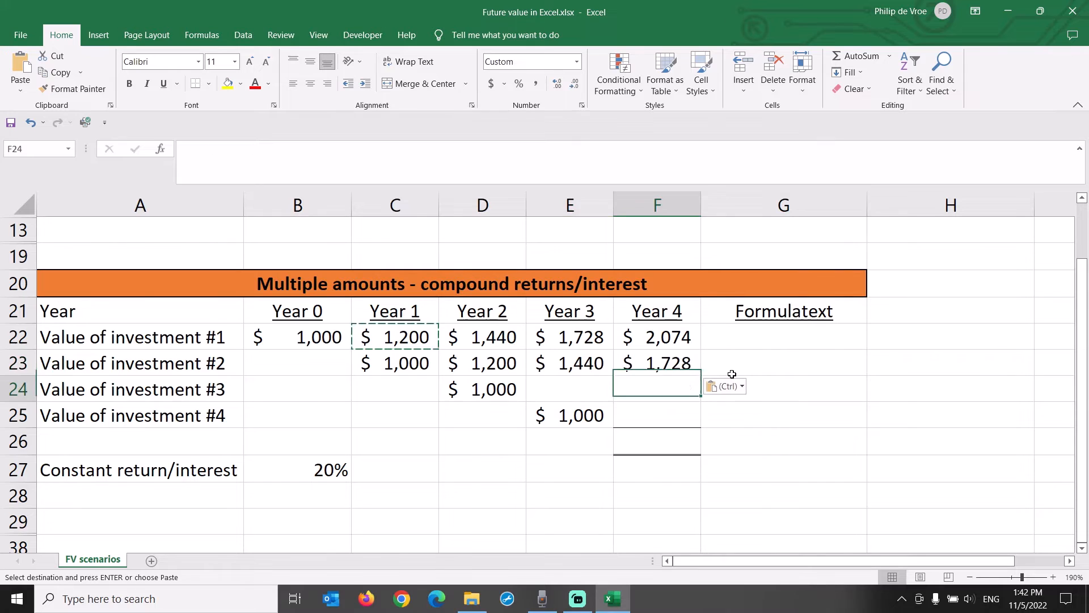
pyautogui.press('Left')
pyautogui.hotkey('ctrl', 'v')
pyautogui.press('Right')
pyautogui.hotkey('ctrl', 'v')
pyautogui.press('Down')
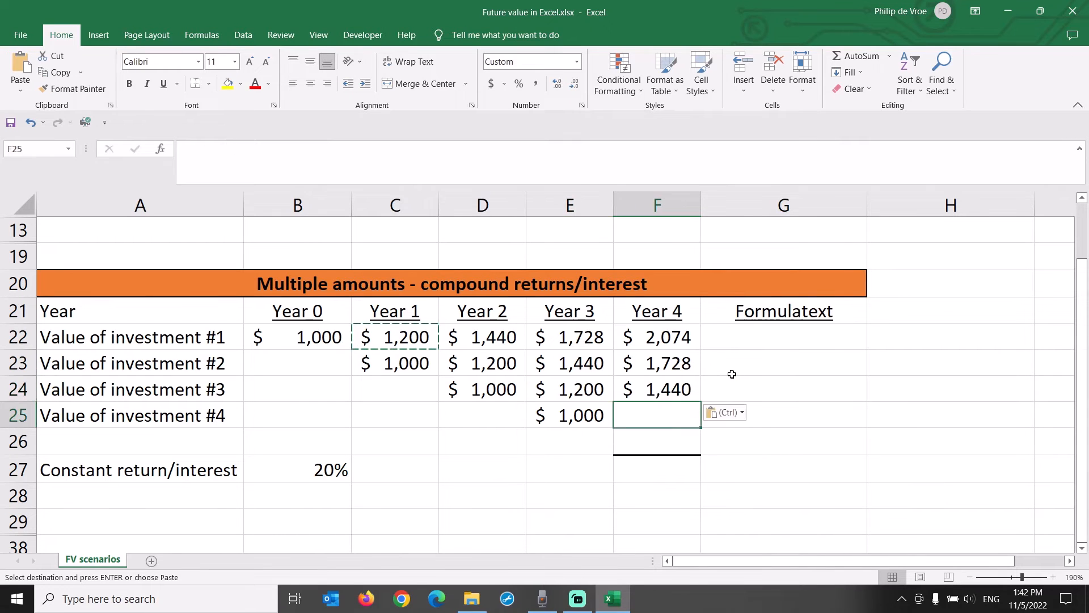
pyautogui.hotkey('ctrl', 'v')
# Total the four Year 4 investment values in F26 with =SUM(F22:F25)
pyautogui.press('Down')
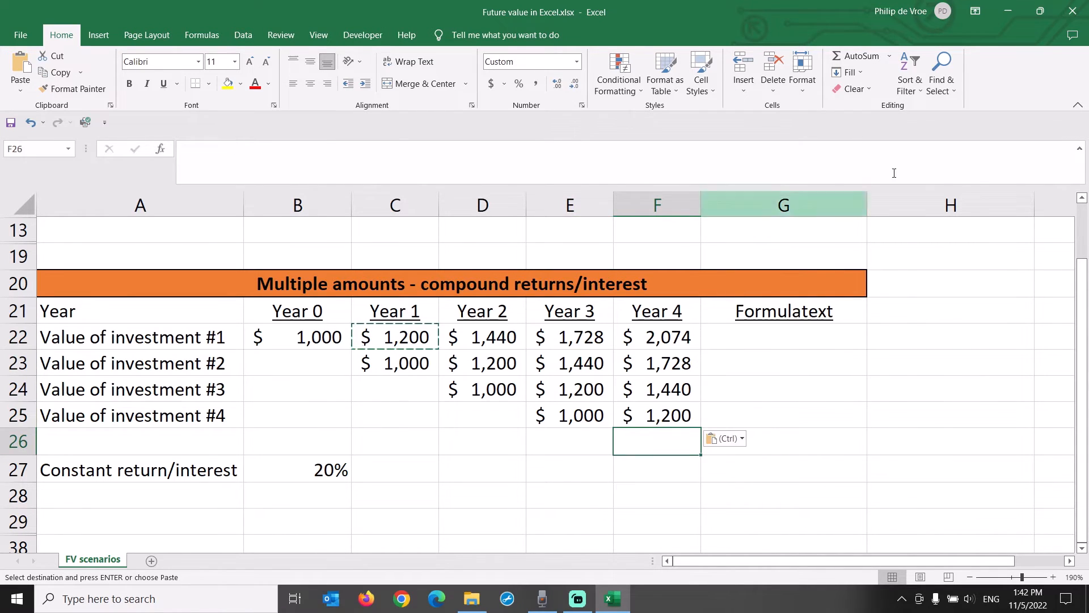
pyautogui.click(860, 57)
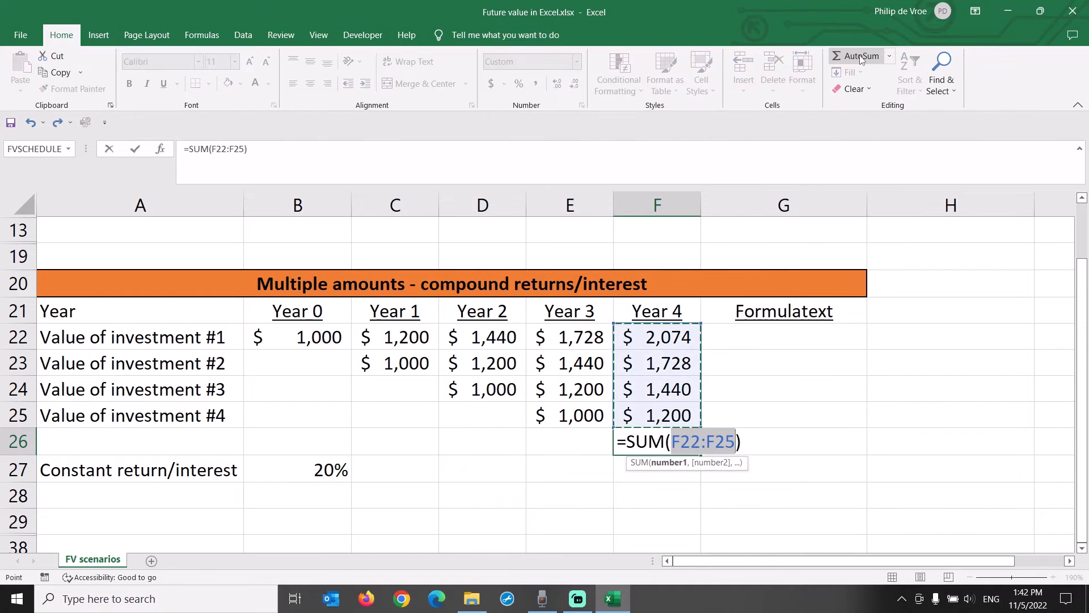
pyautogui.press('Return')
pyautogui.press('Up')
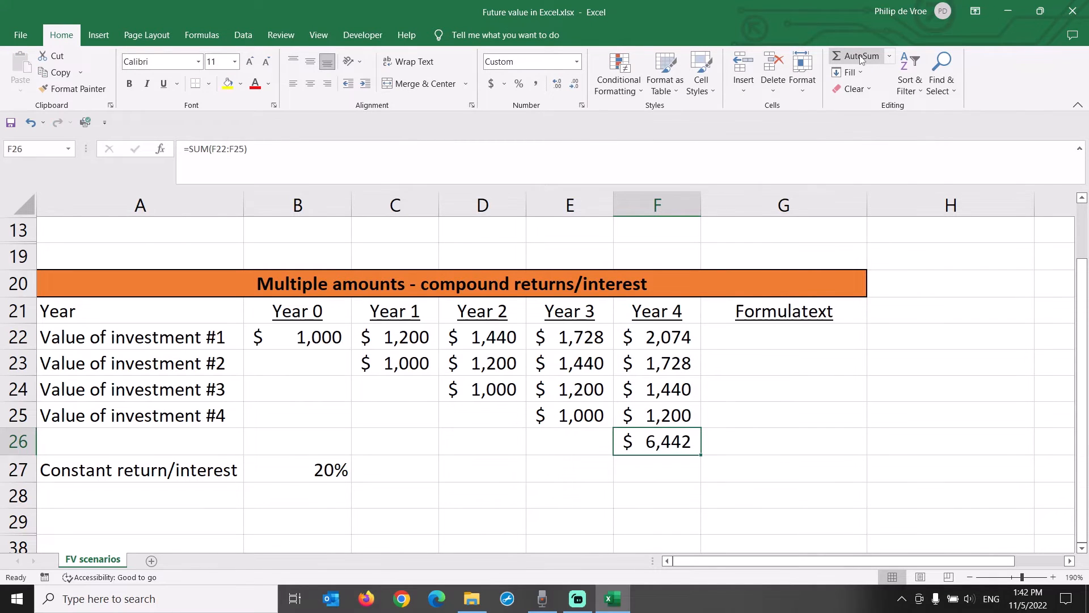
# Copy the FORMULATEXT formula from G5 into G26 to show the formula behind the Year 4 total
pyautogui.scroll(2, 927, 253)
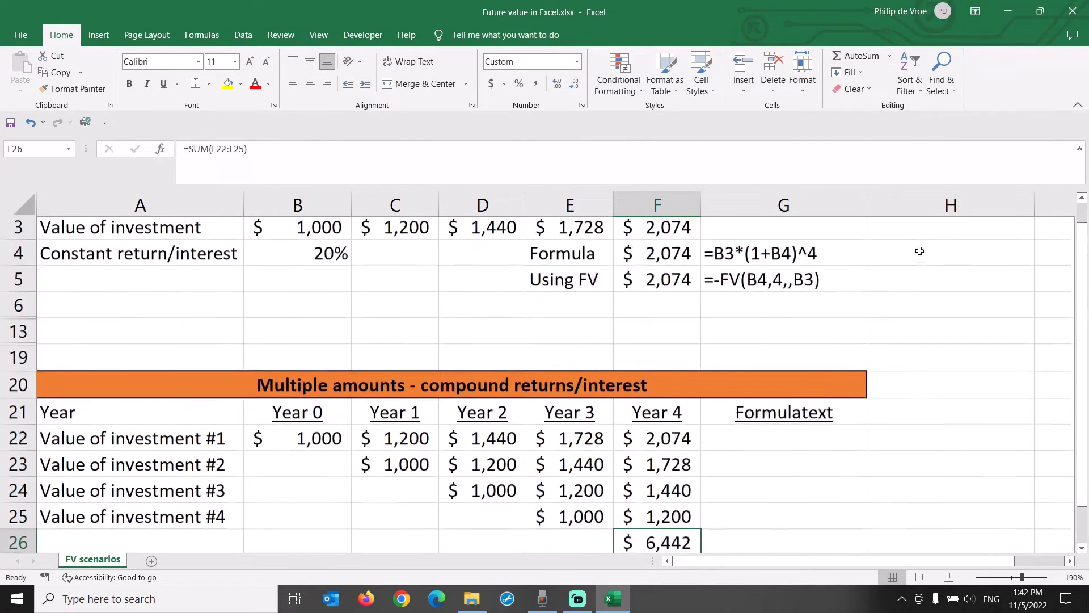
pyautogui.click(842, 291)
pyautogui.hotkey('ctrl', 'c')
pyautogui.scroll(-2, 848, 285)
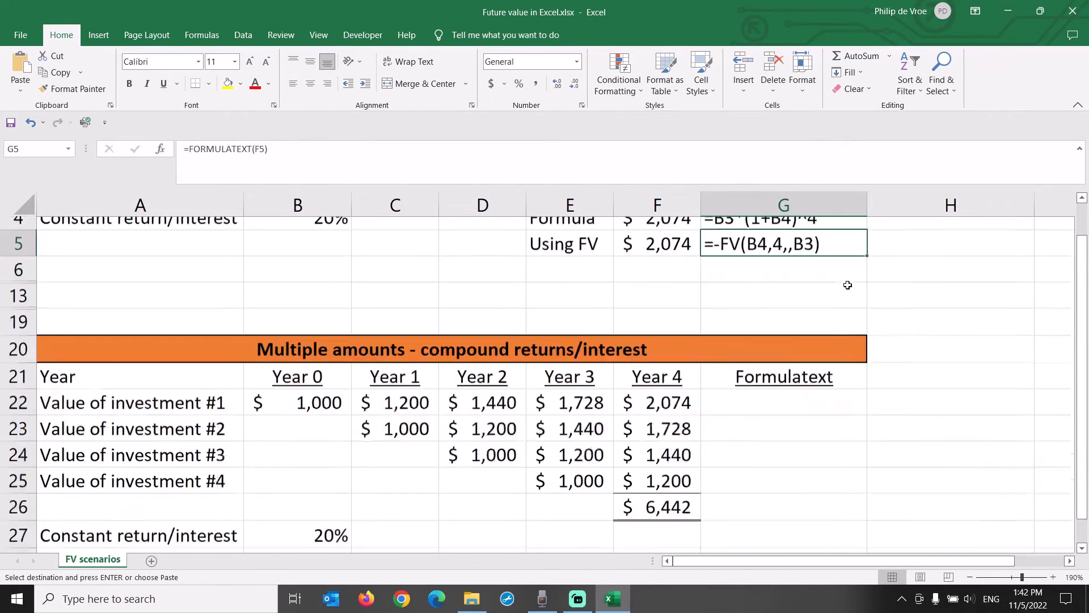
pyautogui.click(793, 446)
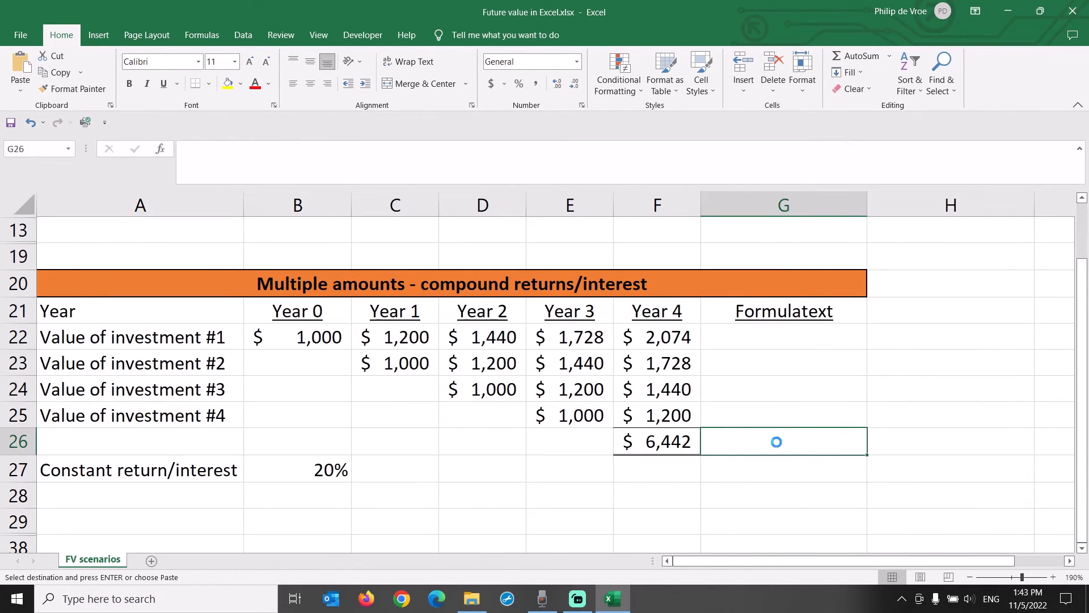
pyautogui.hotkey('ctrl', 'v')
# Label E27 "Using FV" and insert the FV function in F27
pyautogui.click(579, 469)
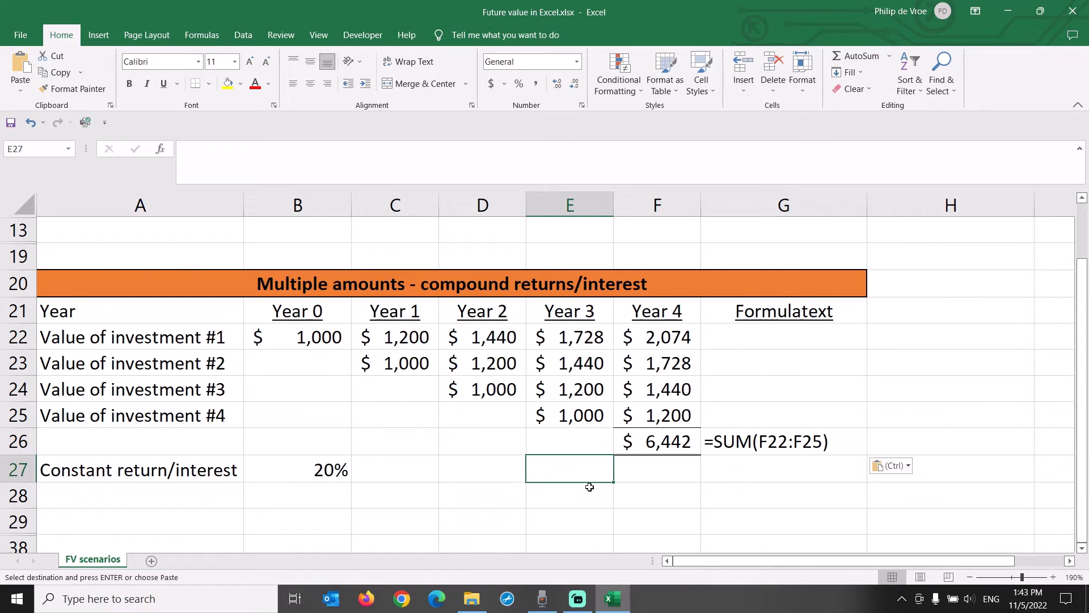
pyautogui.write('Using FV')
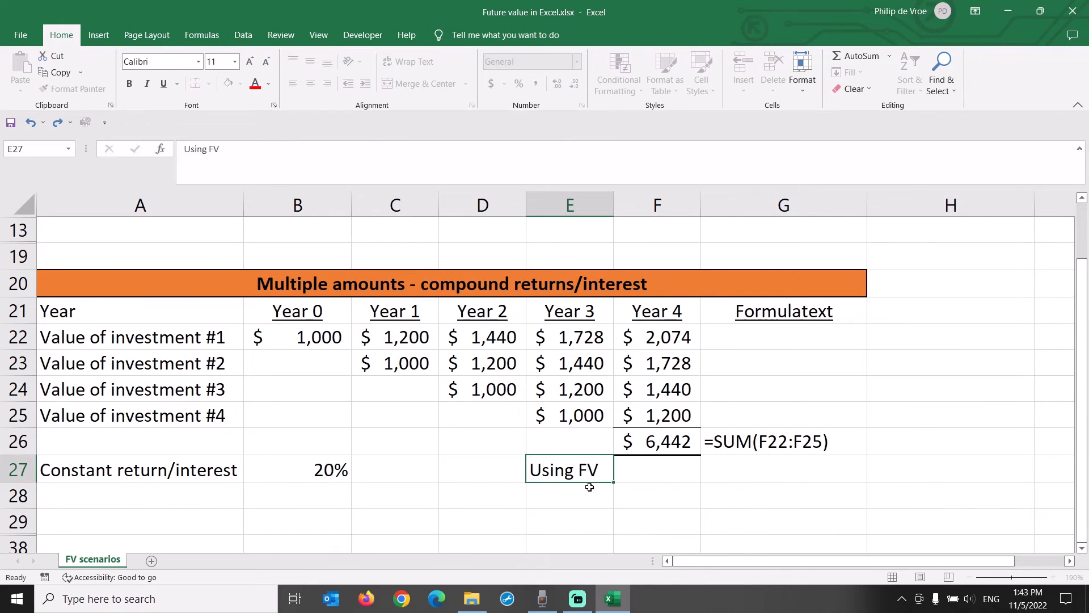
pyautogui.press('Tab')
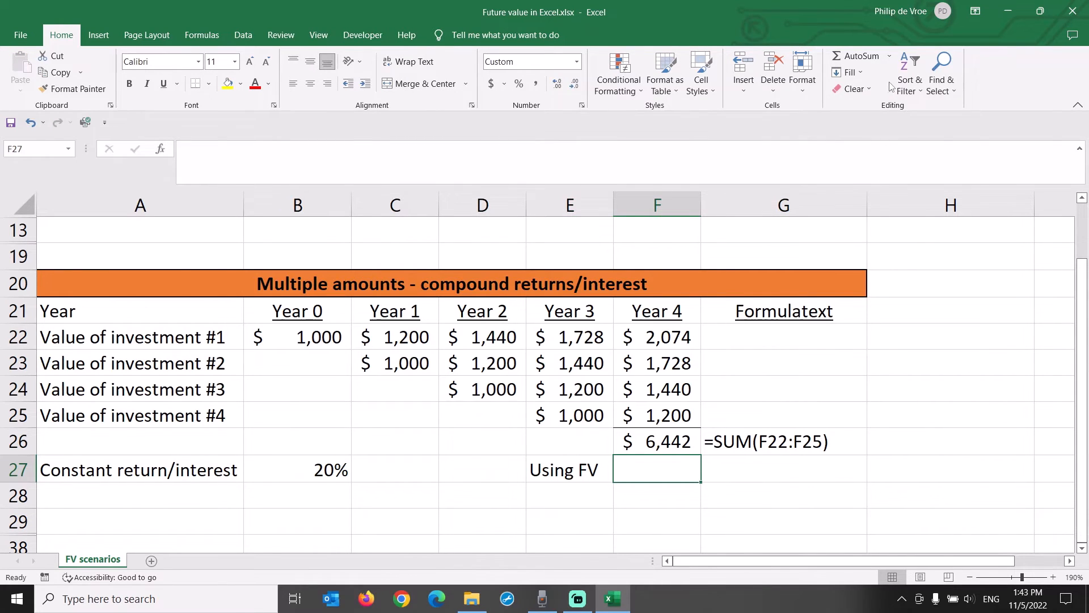
pyautogui.click(889, 56)
pyautogui.click(883, 160)
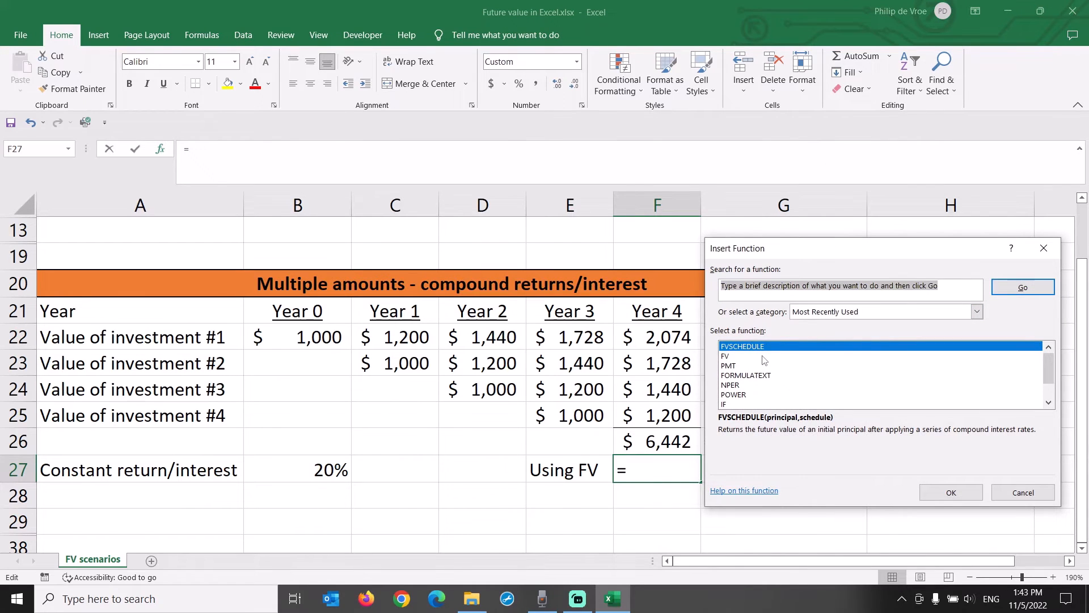
pyautogui.click(763, 356)
pyautogui.click(967, 491)
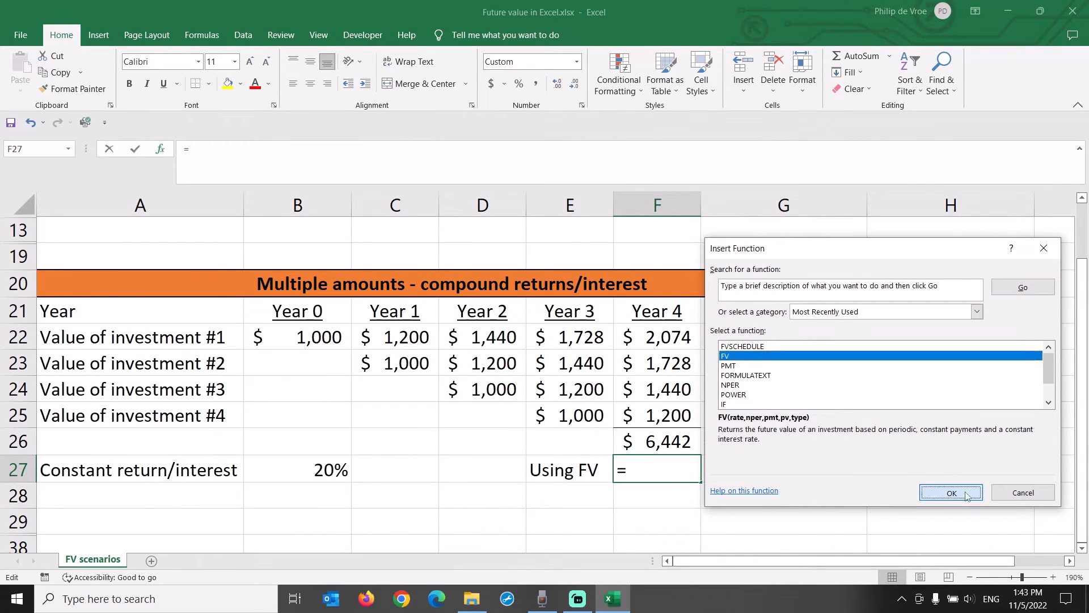
# Complete the FV function in F27 with Rate B27, Nper 4, Pmt B22 and Type 1, leaving Pv empty
pyautogui.click(331, 475)
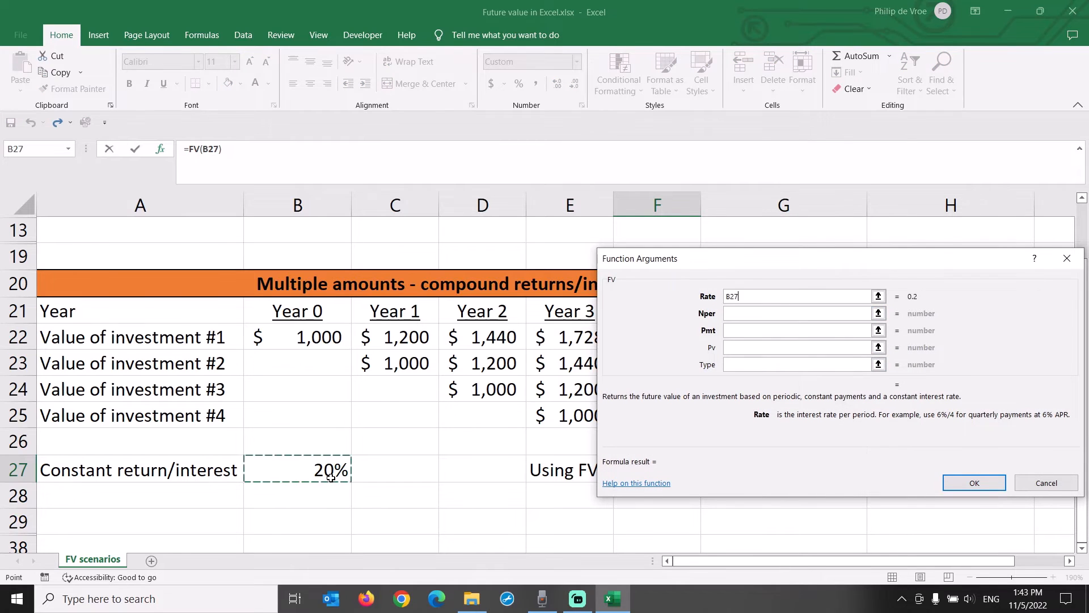
pyautogui.click(747, 315)
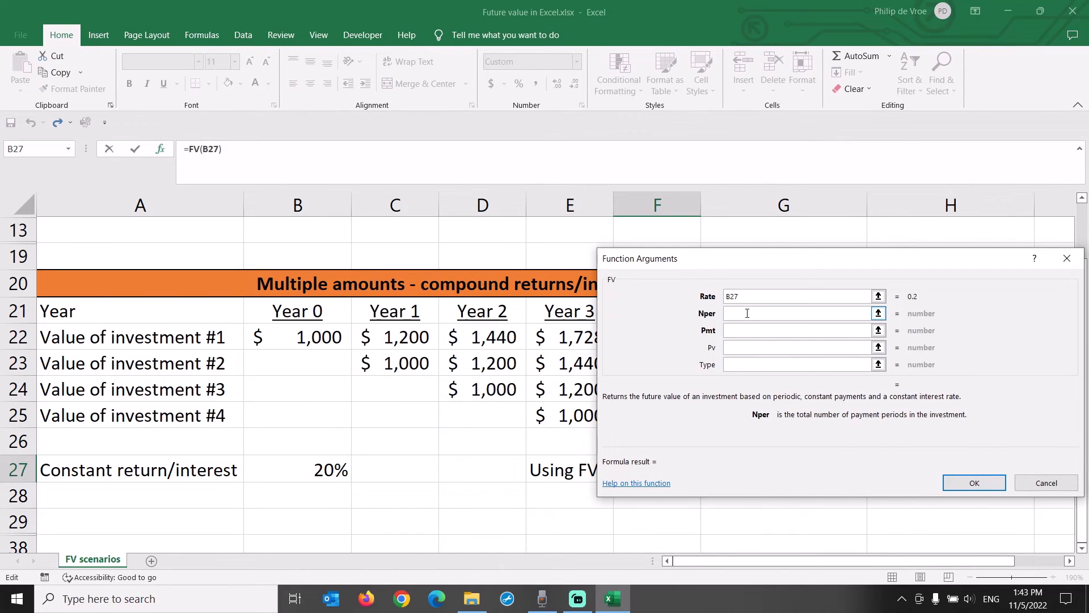
pyautogui.write('4')
pyautogui.click(746, 330)
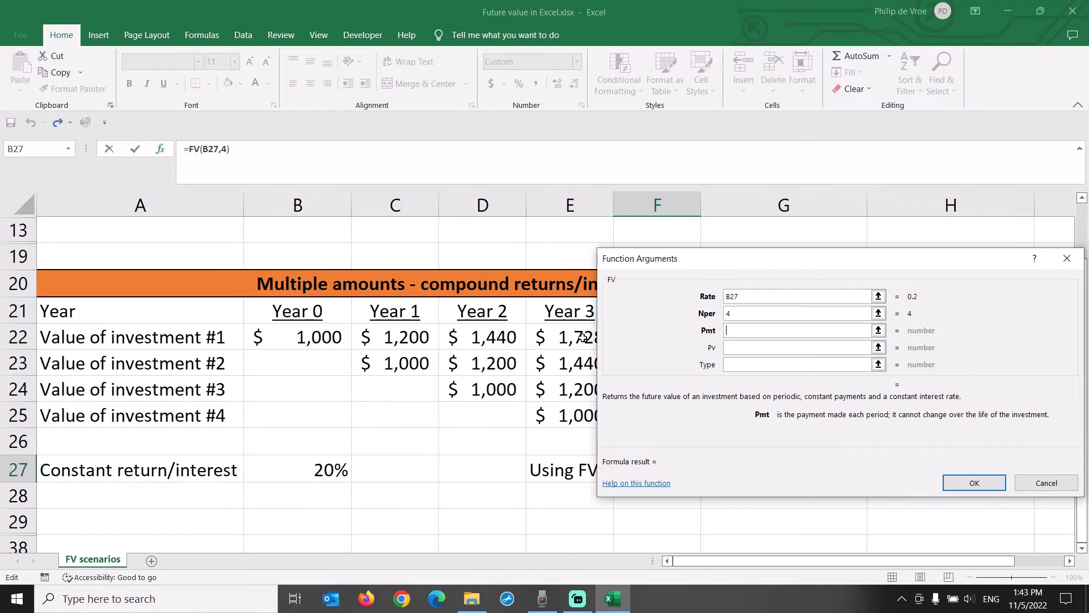
pyautogui.click(316, 337)
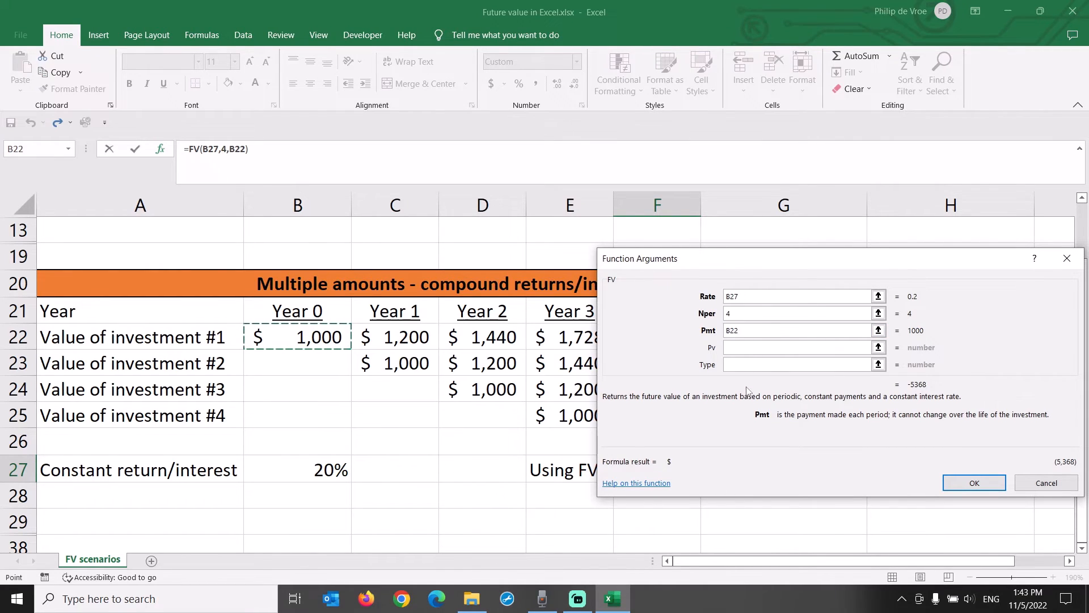
pyautogui.click(750, 350)
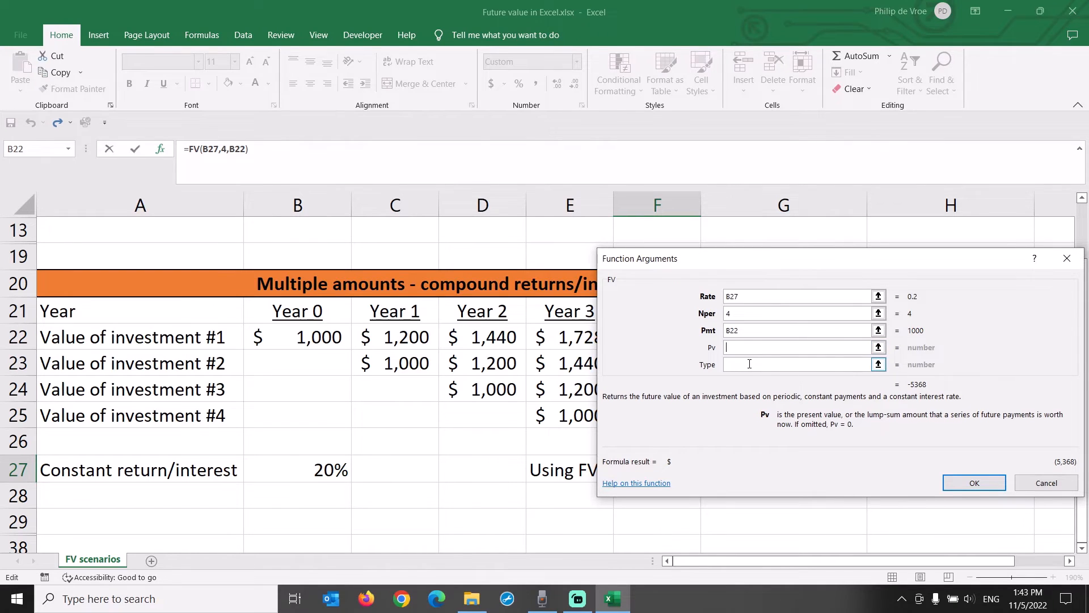
pyautogui.click(749, 363)
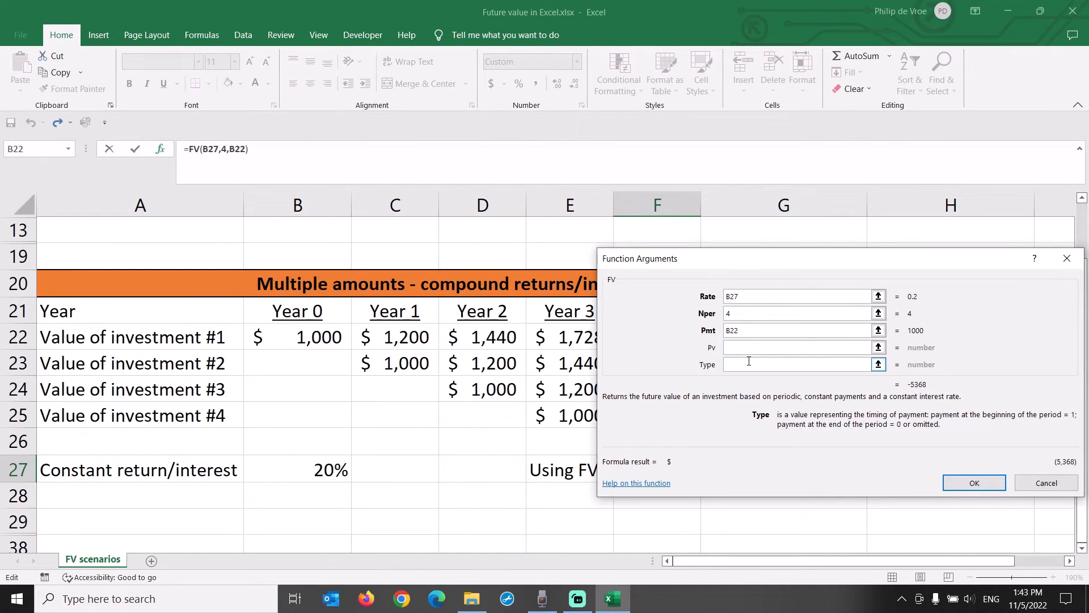
pyautogui.write('1')
pyautogui.click(985, 484)
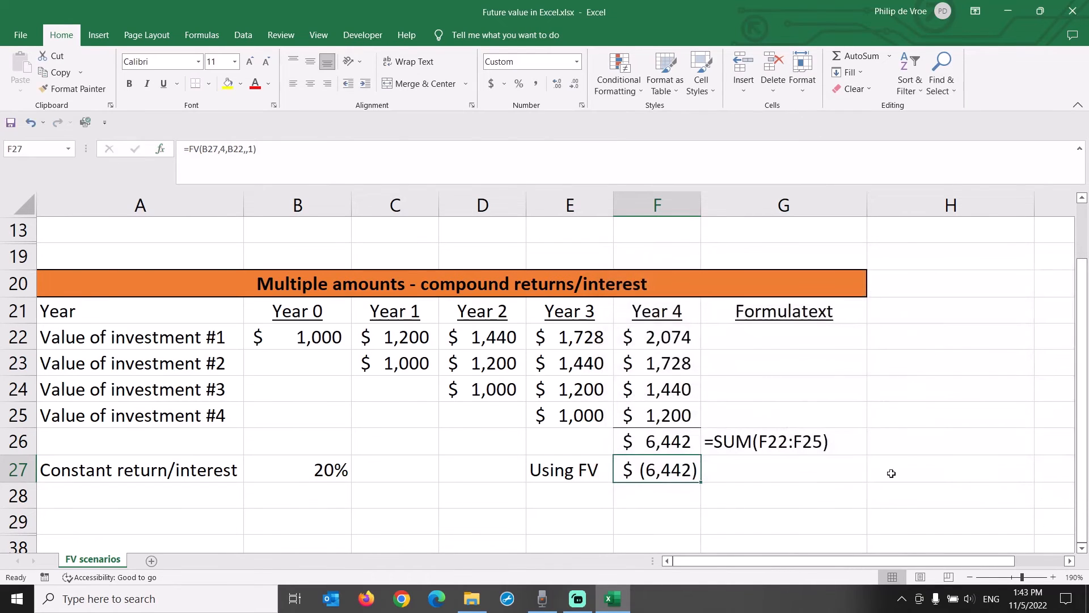
# Put a minus sign before FV in the F27 formula, making it =-FV(B27,4,B22,,1)
pyautogui.click(182, 151)
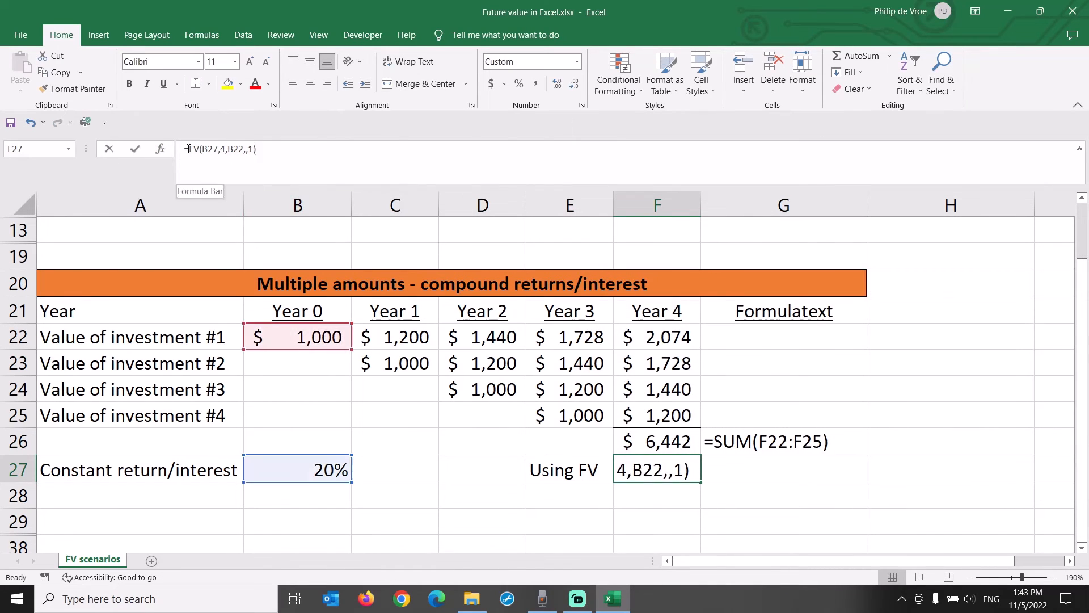
pyautogui.write('-')
pyautogui.press('Return')
pyautogui.press('Left')
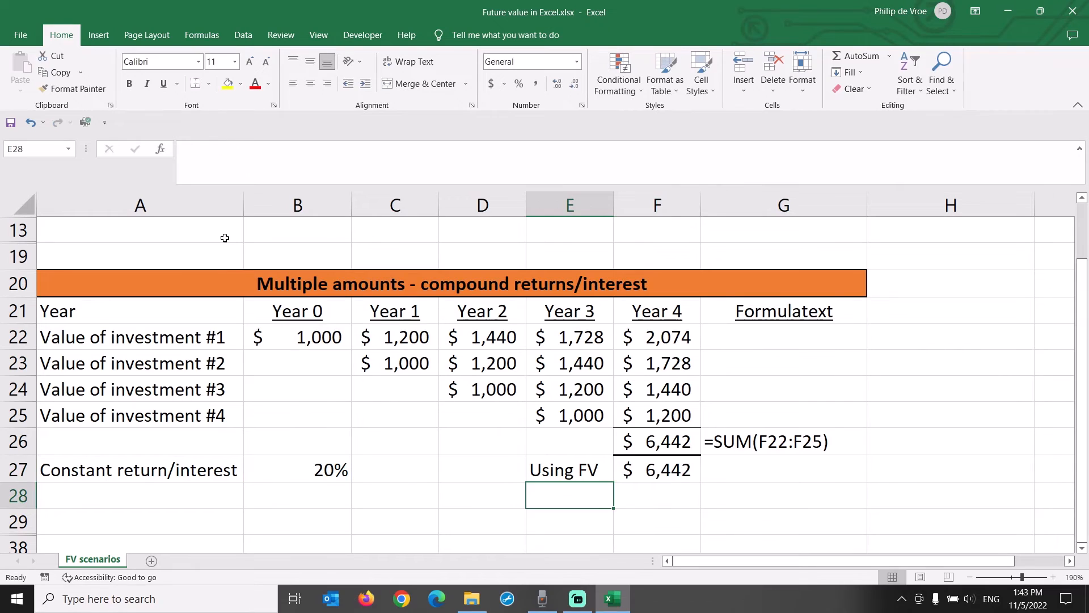
# Copy the FORMULATEXT formula from G26 into G27 to show the FV formula as text
pyautogui.press('Up')
pyautogui.press('Up')
pyautogui.press('Right')
pyautogui.press('Right')
pyautogui.hotkey('ctrl', 'c')
pyautogui.press('Down')
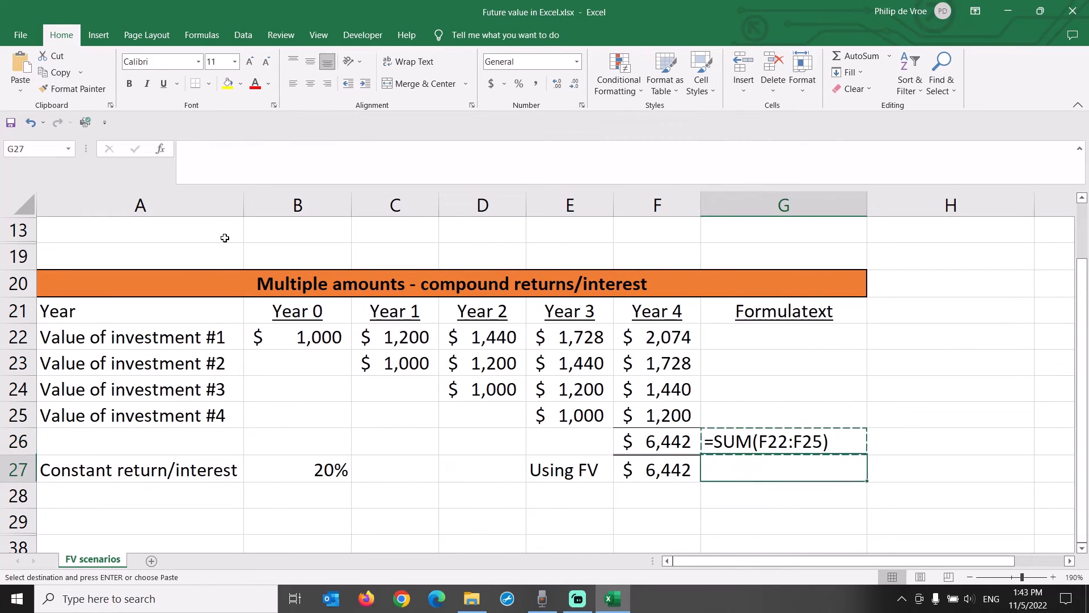
pyautogui.hotkey('ctrl', 'v')
pyautogui.press('Escape')
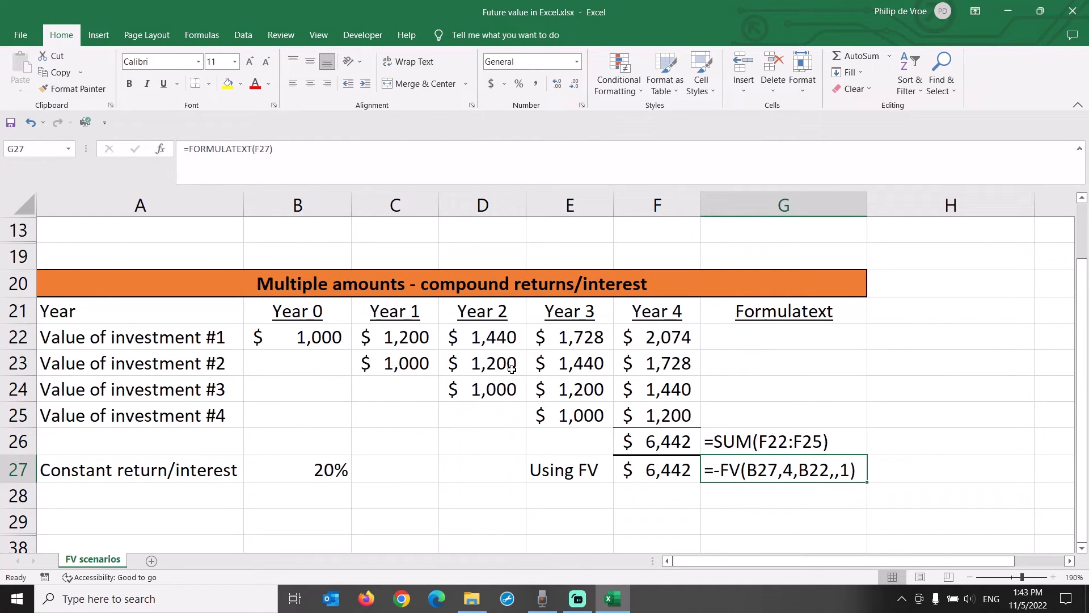
# Check the two Year 4 totals in F27 and F26, and label E28 "FV->PMT"
pyautogui.click(679, 469)
pyautogui.click(683, 443)
pyautogui.scroll(-1, 874, 405)
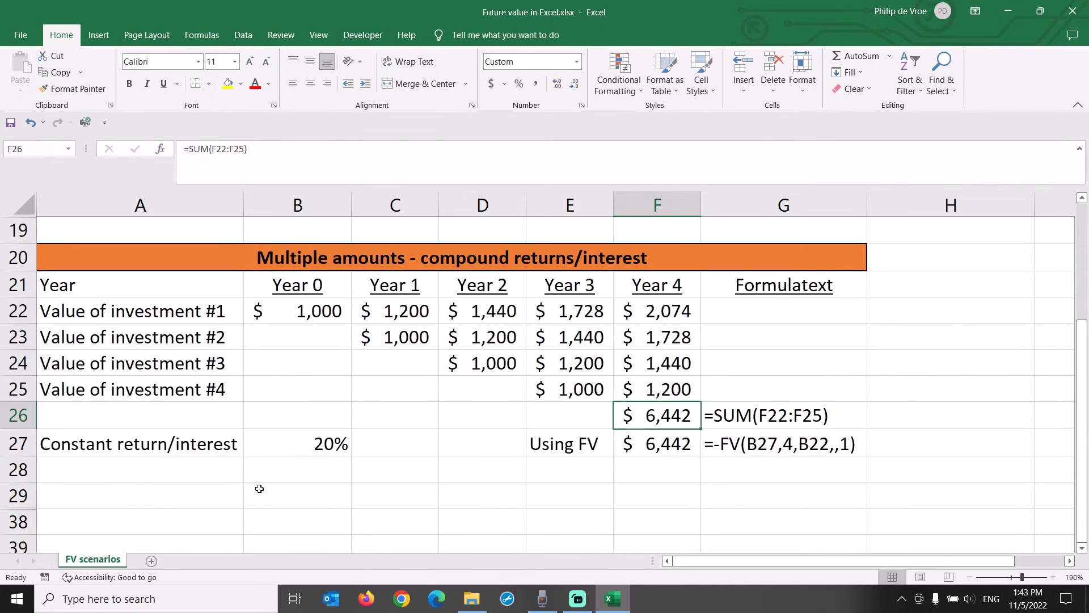
pyautogui.click(571, 466)
pyautogui.write('V')
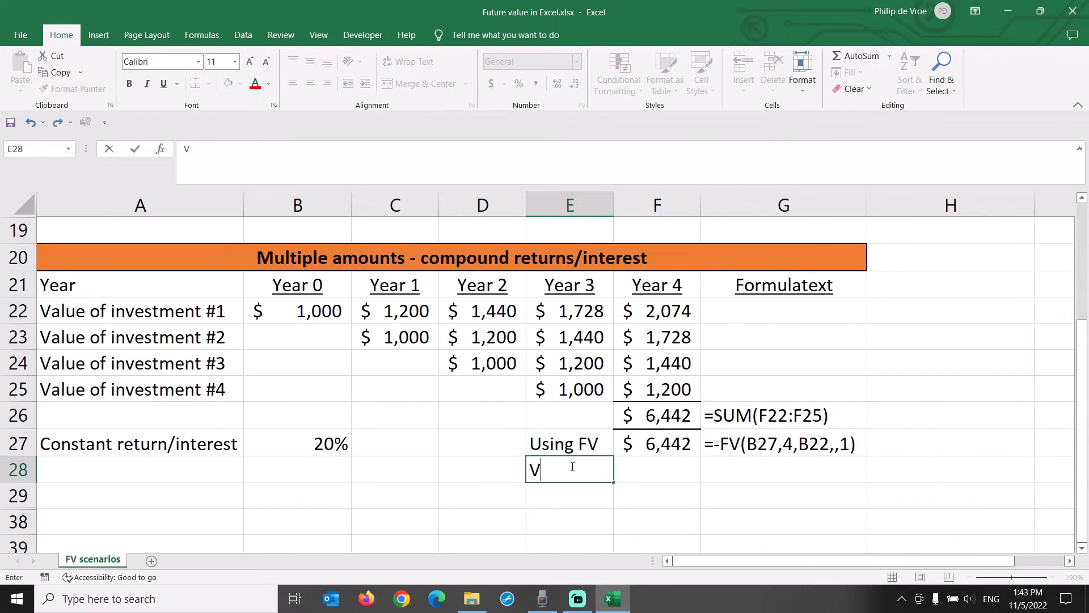
pyautogui.press('BackSpace')
pyautogui.write('FV->PMT')
pyautogui.press('Tab')
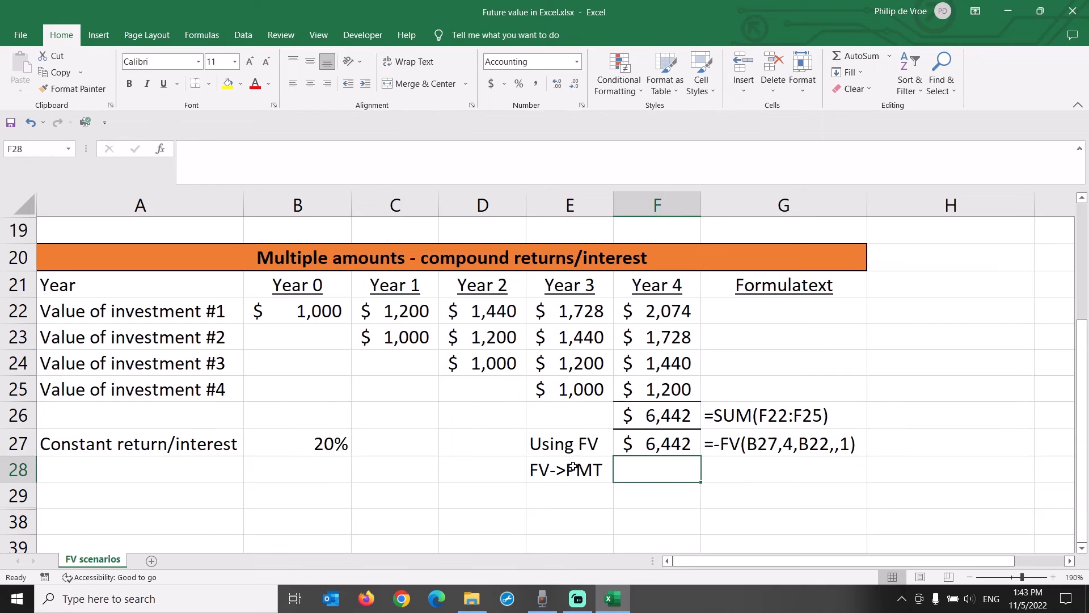
# Search the functions for "future value" and insert the PMT function in F28
pyautogui.click(889, 56)
pyautogui.click(889, 161)
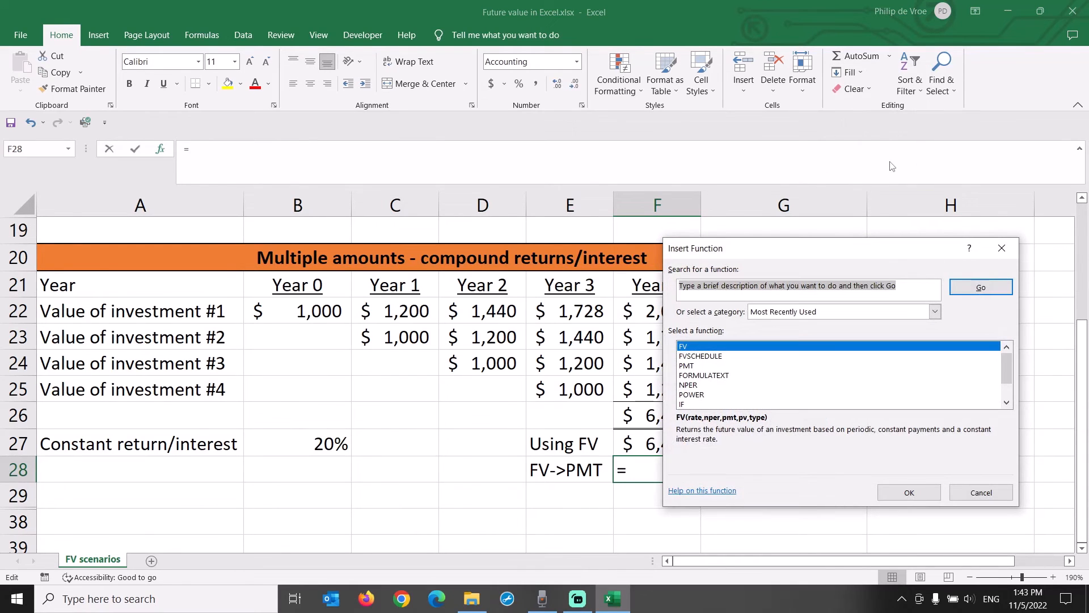
pyautogui.write('fut')
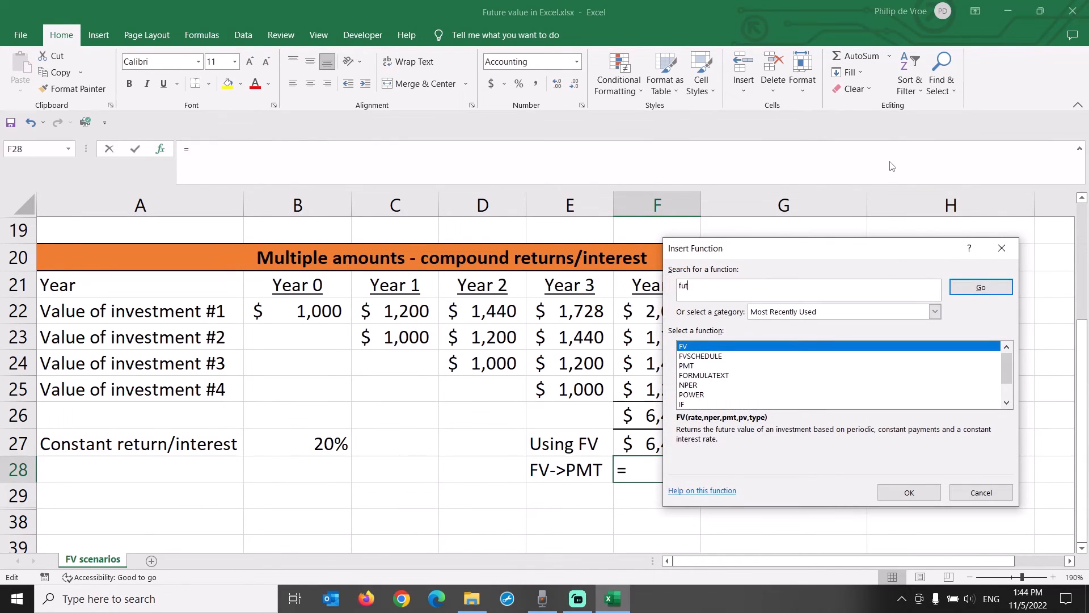
pyautogui.write('ure value')
pyautogui.press('Return')
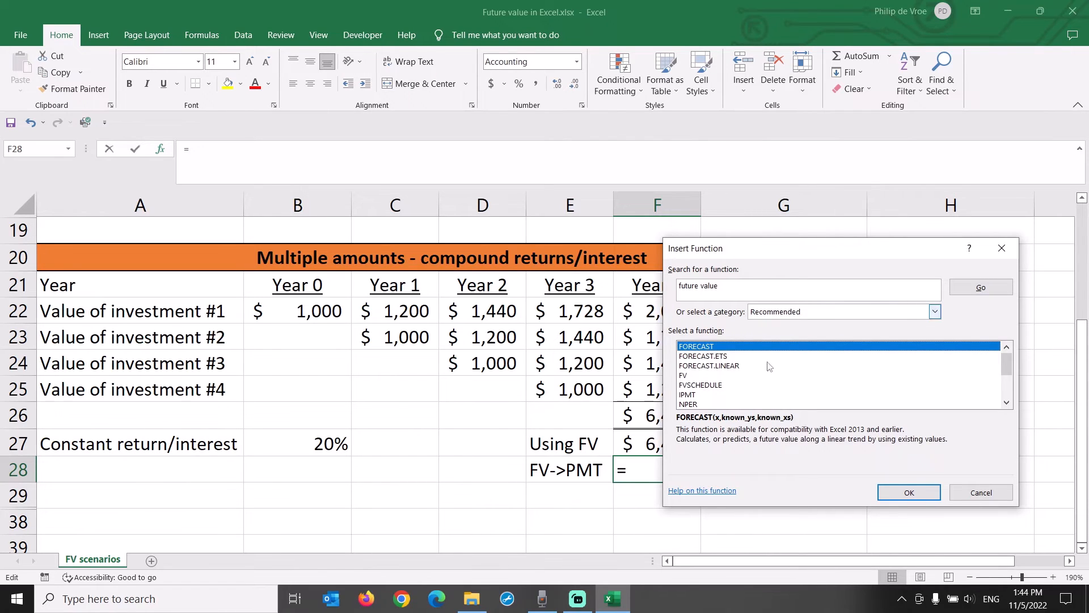
pyautogui.scroll(-5, 1008, 404)
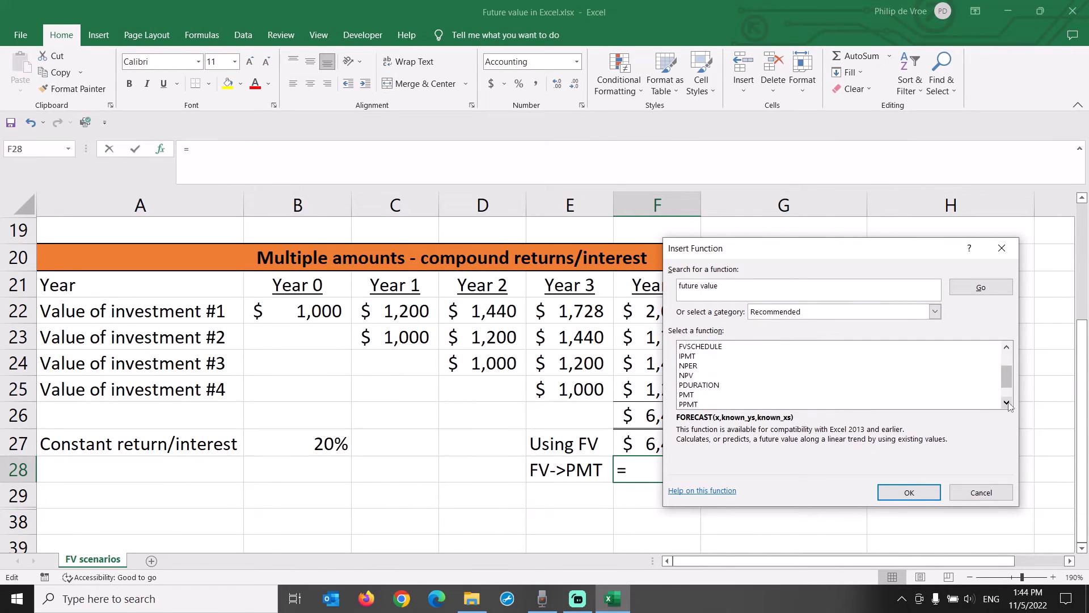
pyautogui.click(923, 395)
pyautogui.click(919, 386)
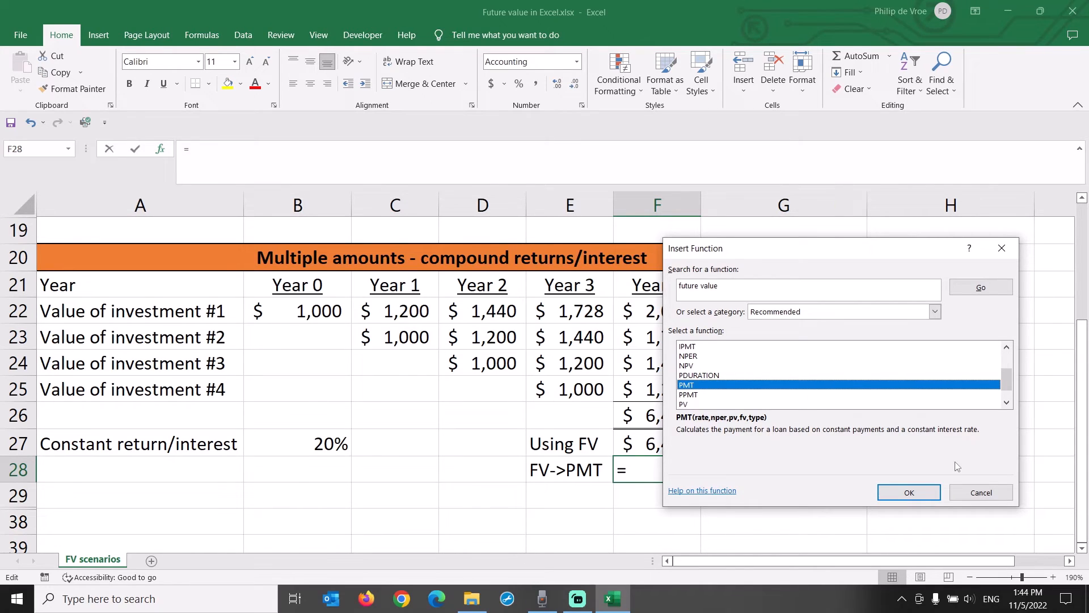
pyautogui.click(908, 492)
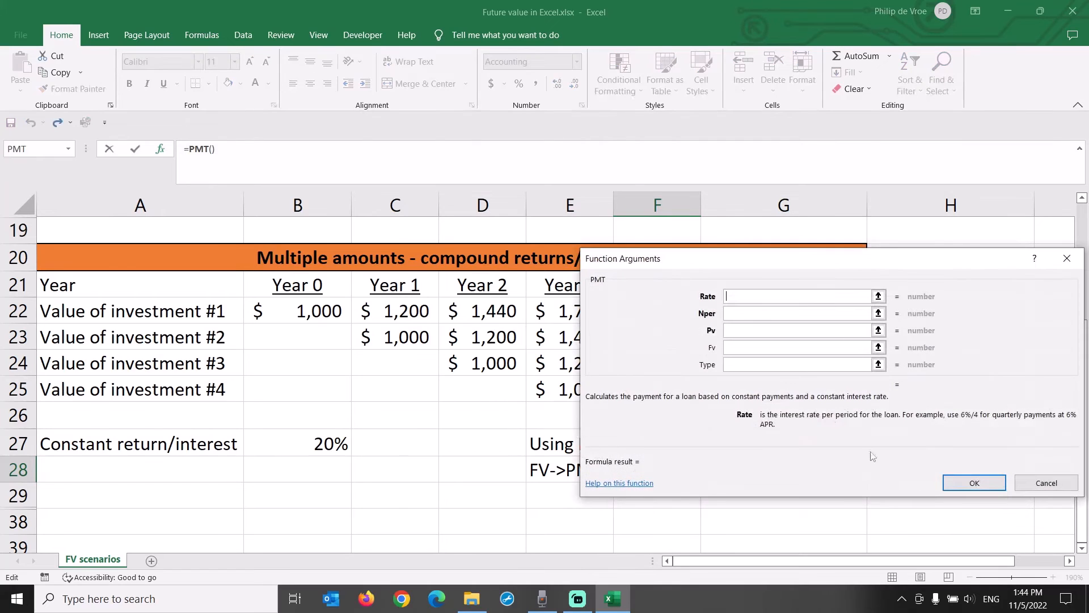
# Complete the PMT function in F28 with rate B27, 4 periods, no present value, future value F27 and type 1
pyautogui.moveTo(760, 258); pyautogui.dragTo(786, 174)
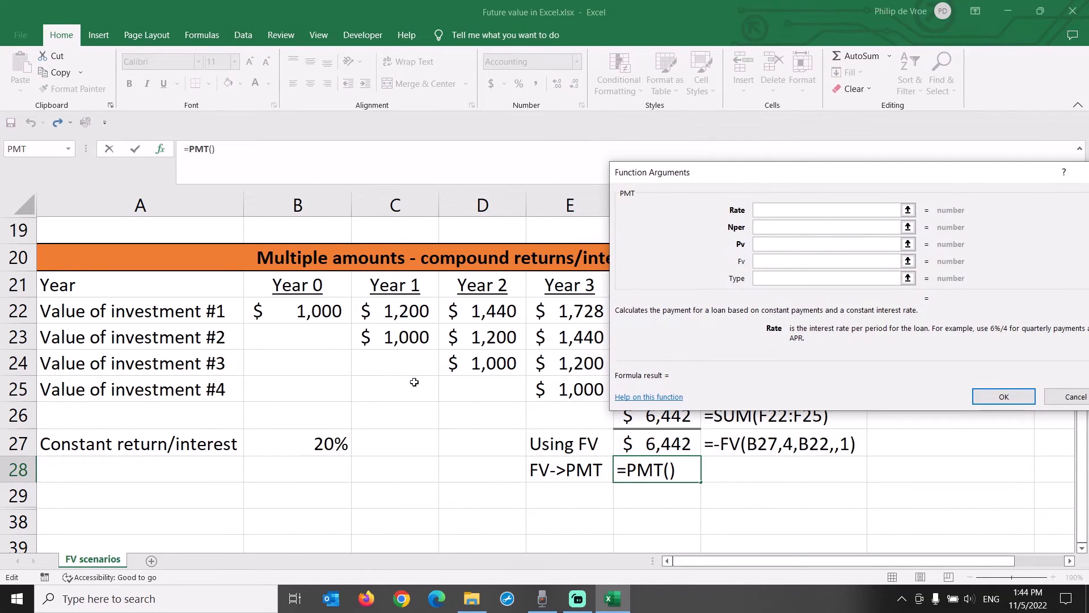
pyautogui.click(301, 441)
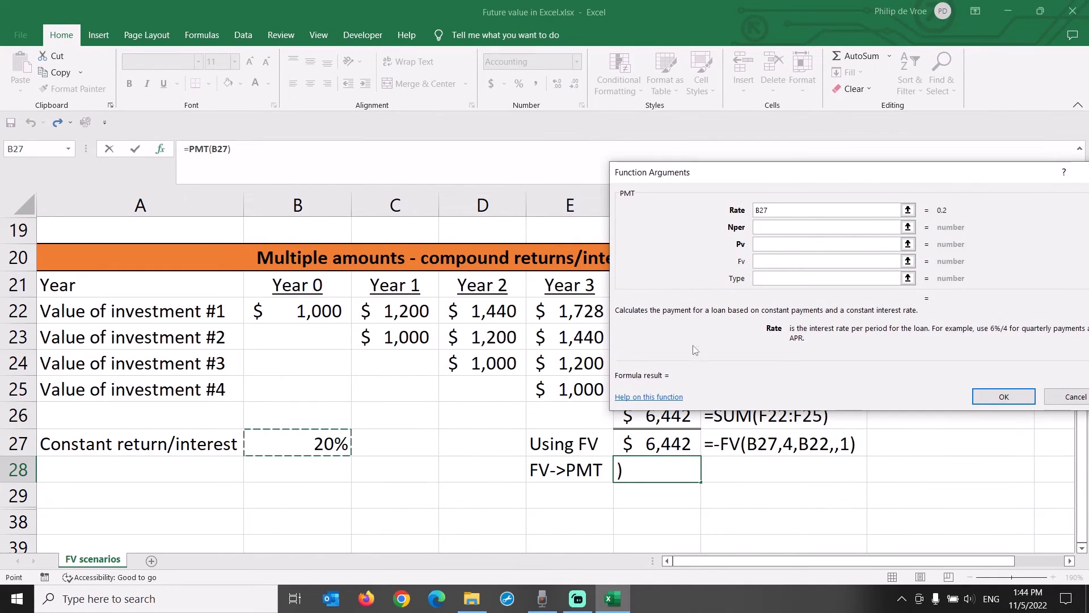
pyautogui.click(774, 226)
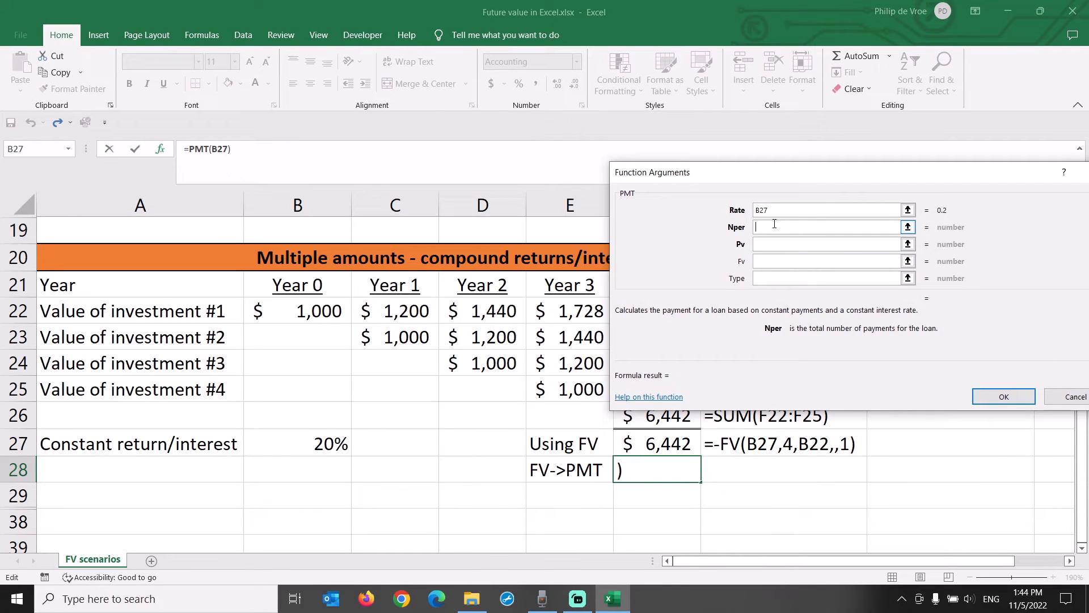
pyautogui.write('4')
pyautogui.click(772, 244)
pyautogui.click(773, 244)
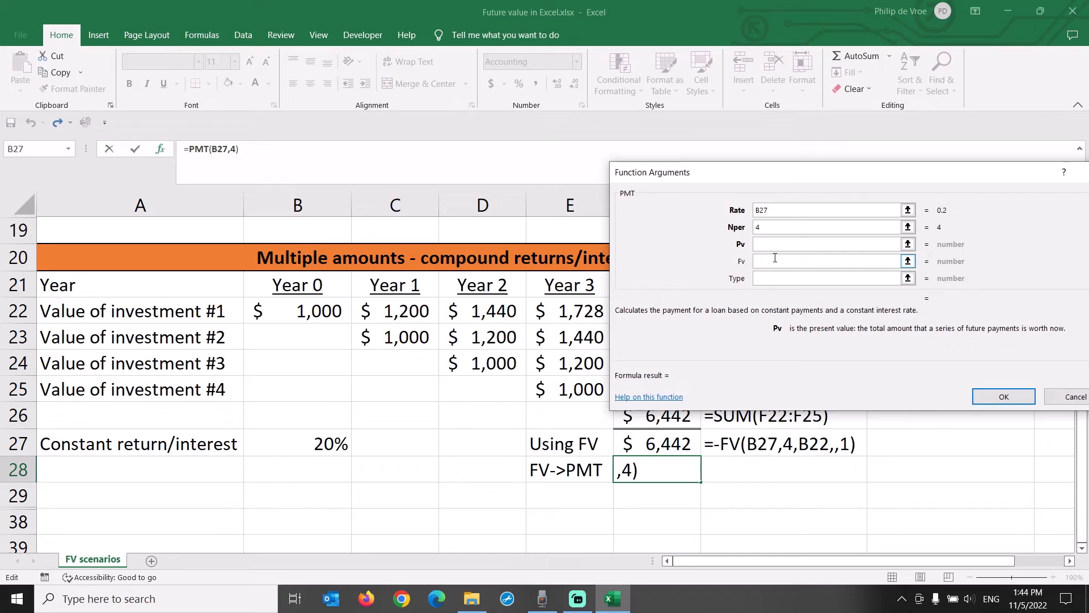
pyautogui.click(775, 260)
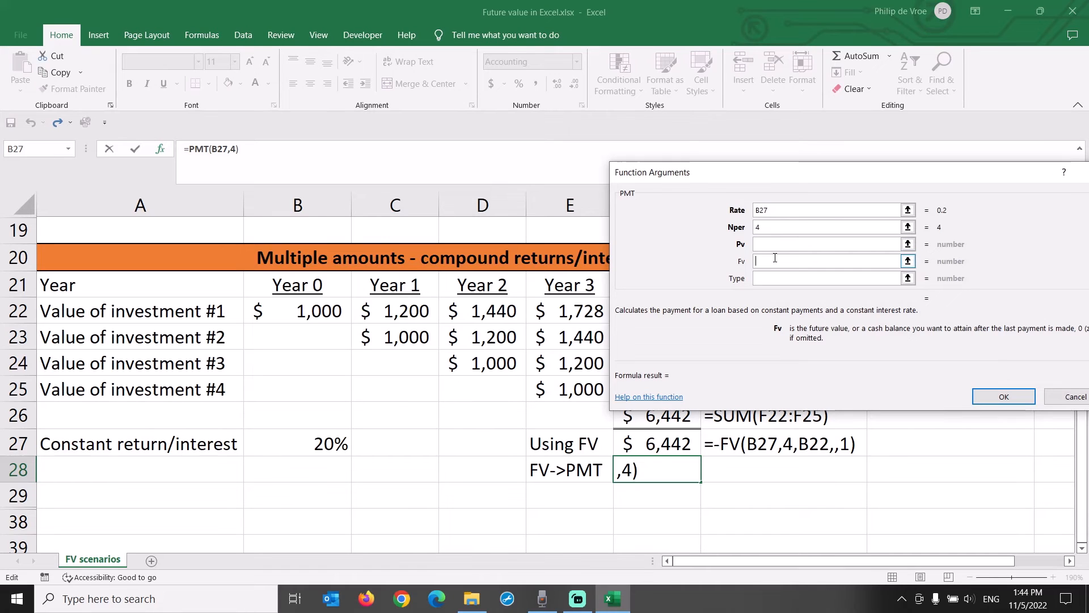
pyautogui.click(652, 444)
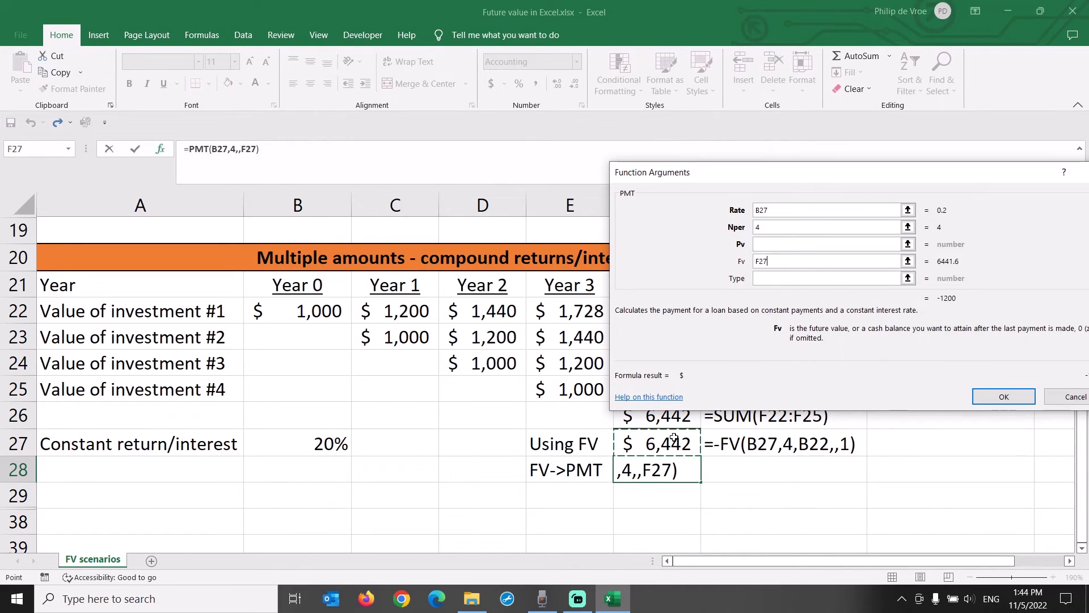
pyautogui.click(787, 277)
pyautogui.write('1')
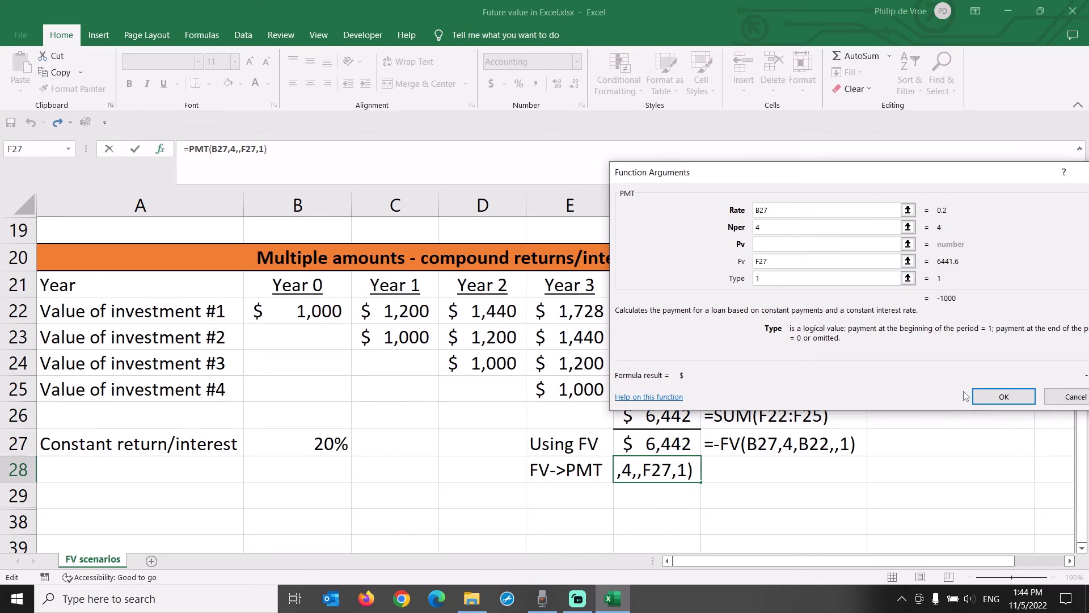
pyautogui.click(1003, 396)
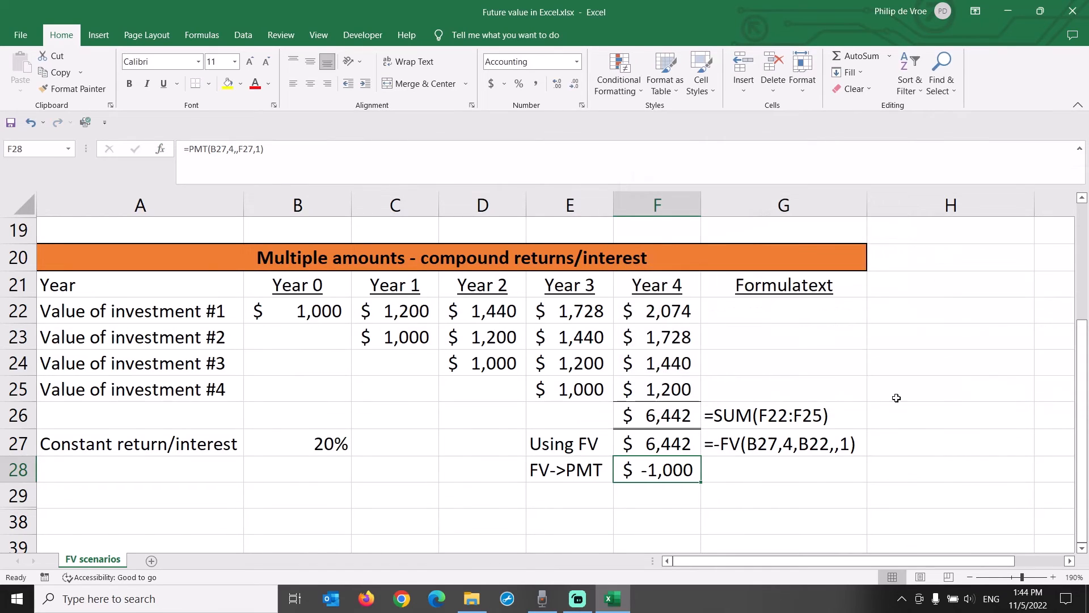
# Put a minus sign before PMT in the F28 formula, making it =-PMT(B27,4,,F27,1)
pyautogui.click(184, 149)
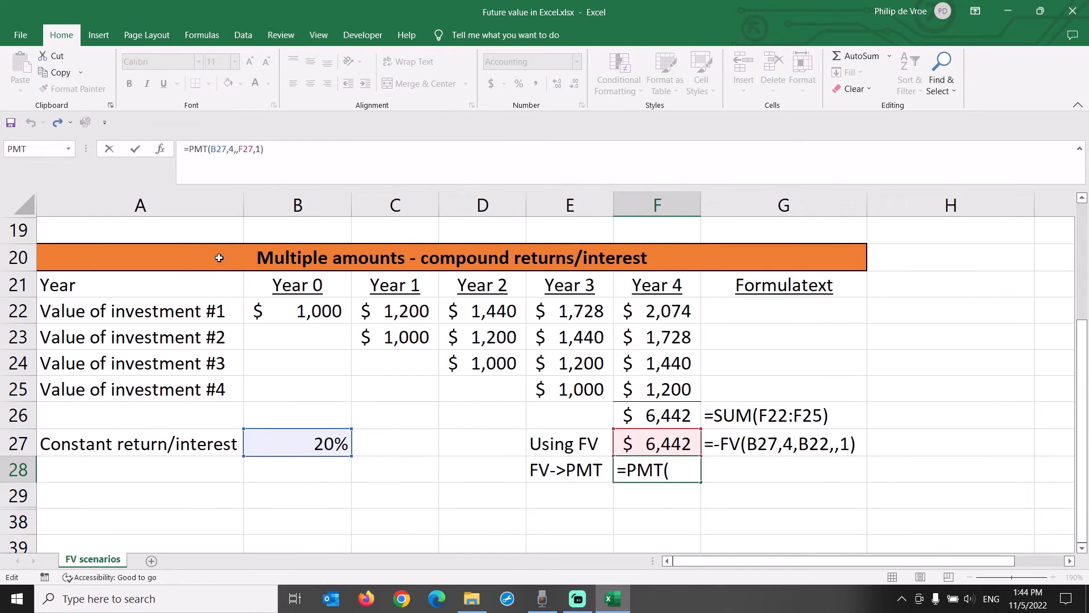
pyautogui.write('-')
pyautogui.press('Return')
# Copy the FORMULATEXT formula from G27 into G28 to show the PMT formula as text
pyautogui.press('Up')
pyautogui.press('Up')
pyautogui.press('Right')
pyautogui.press('Right')
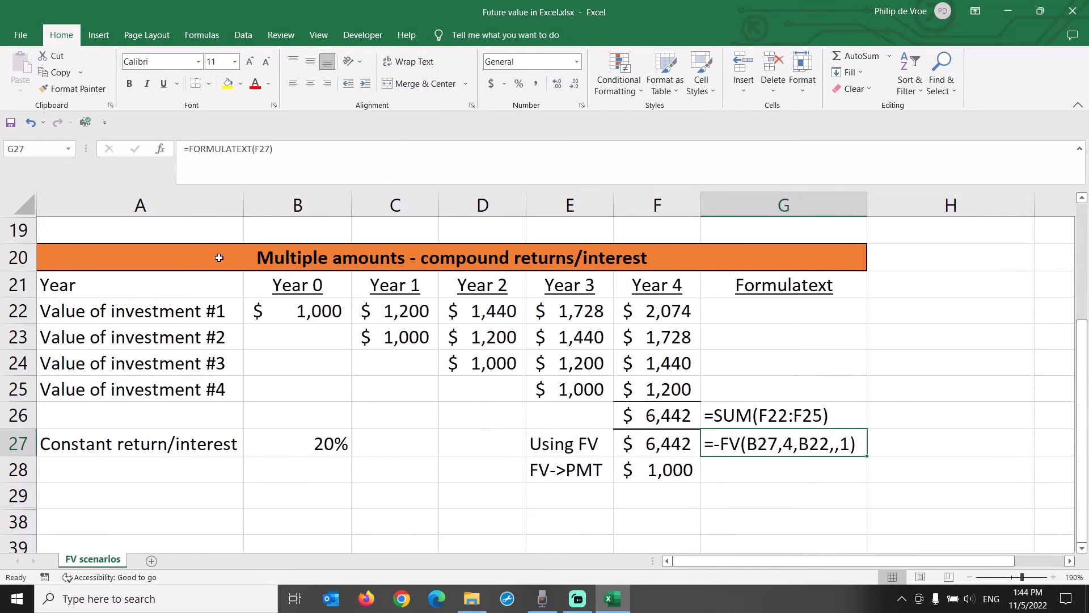
pyautogui.hotkey('ctrl', 'c')
pyautogui.press('Down')
pyautogui.hotkey('ctrl', 'v')
pyautogui.press('Escape')
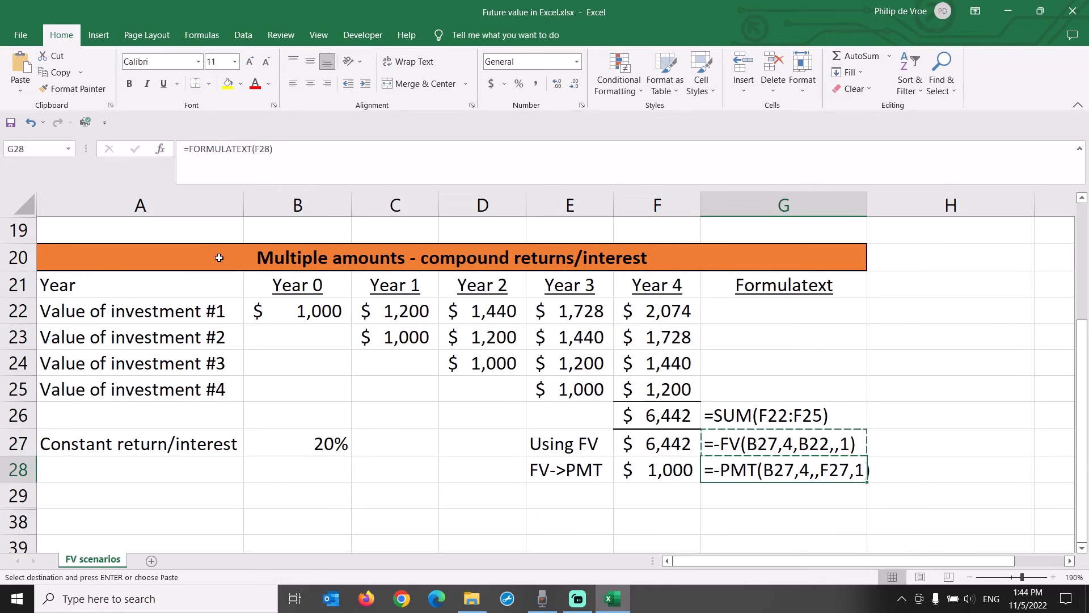
# Test the Year 0 investment in B22 with 1200 and 800, and set it back to 1000
pyautogui.click(325, 310)
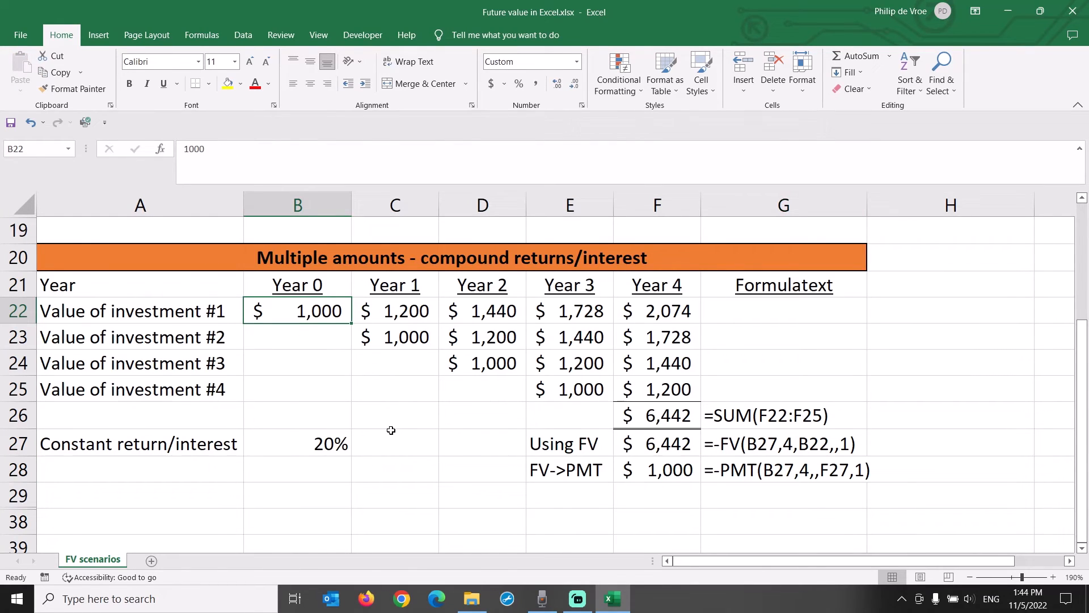
pyautogui.write('1200')
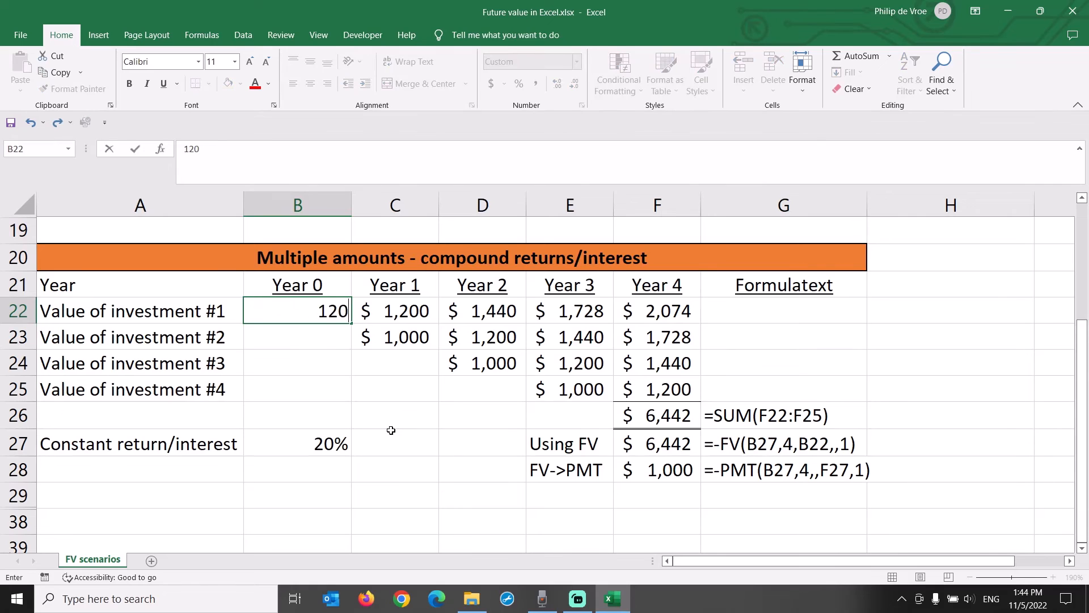
pyautogui.press('Return')
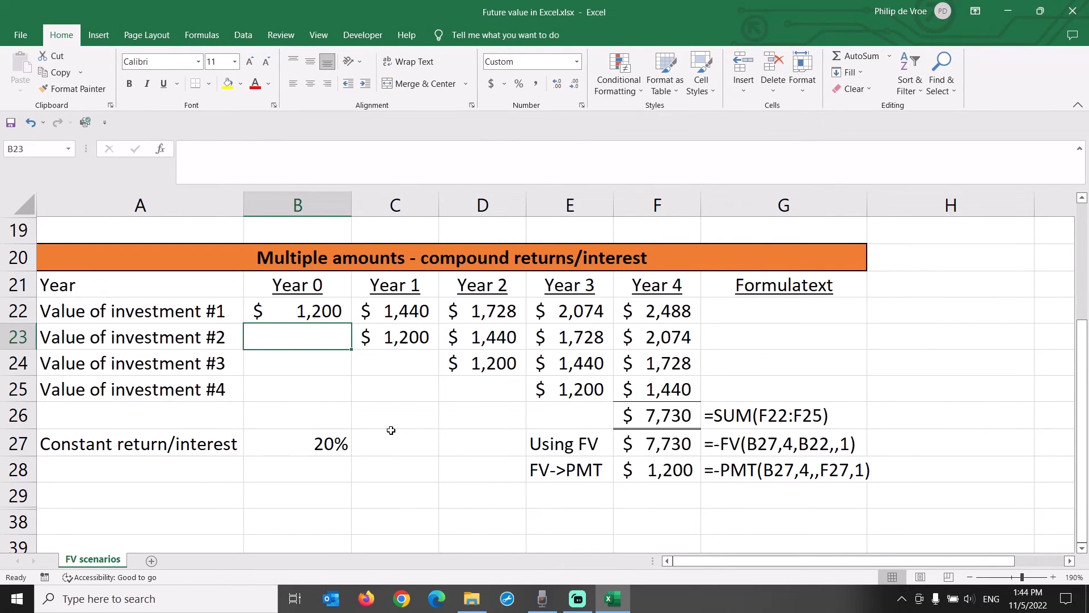
pyautogui.press('Up')
pyautogui.write('800')
pyautogui.press('Return')
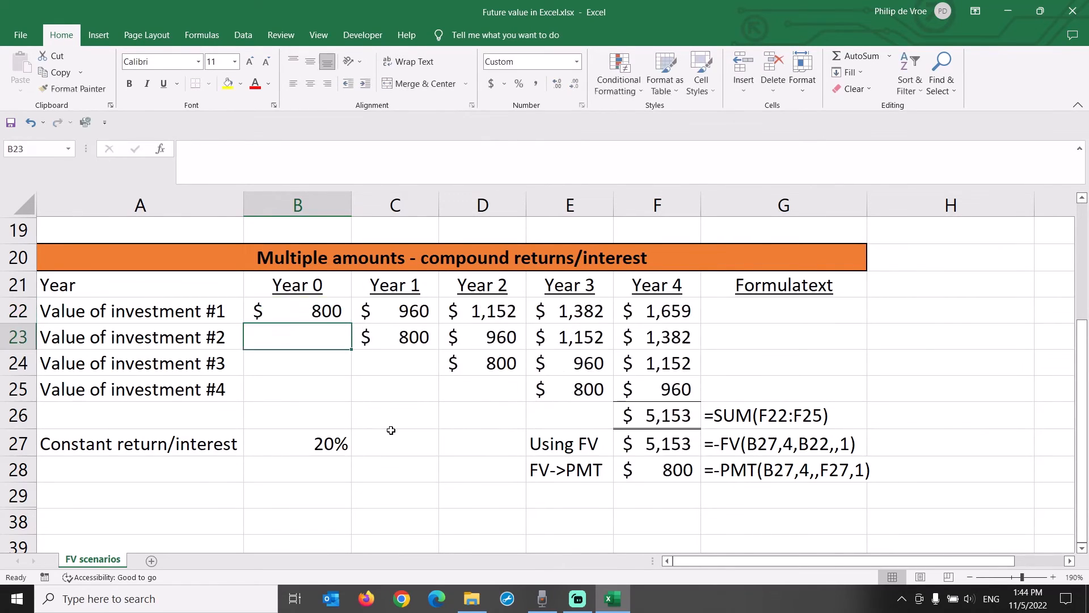
pyautogui.press('Up')
pyautogui.write('1000')
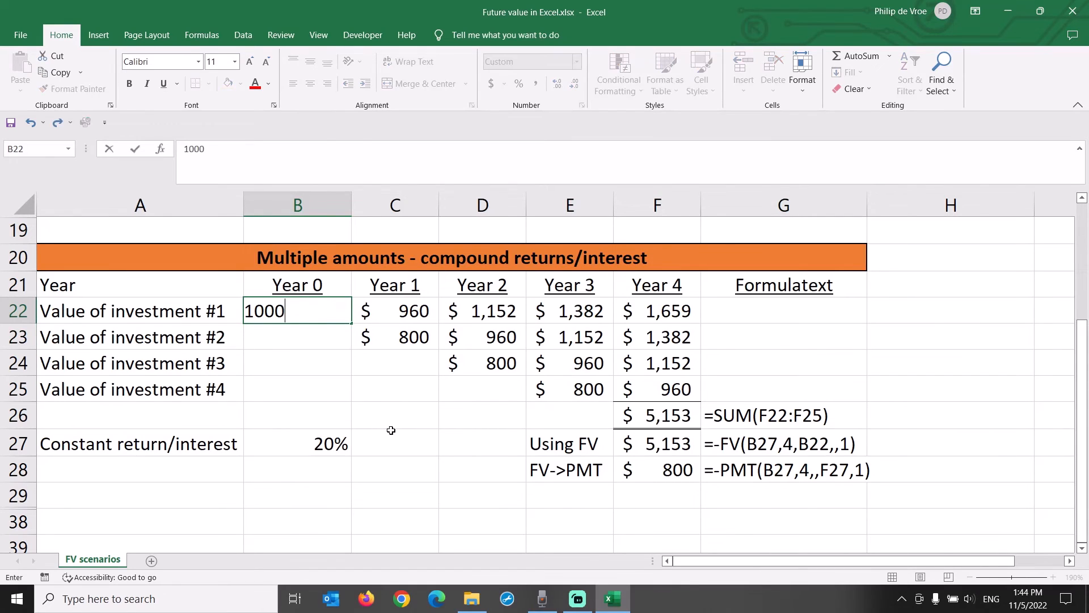
pyautogui.press('Return')
# Test the constant return in B27 with 5%, 10% and 15%, and set it back to 20%
pyautogui.click(334, 450)
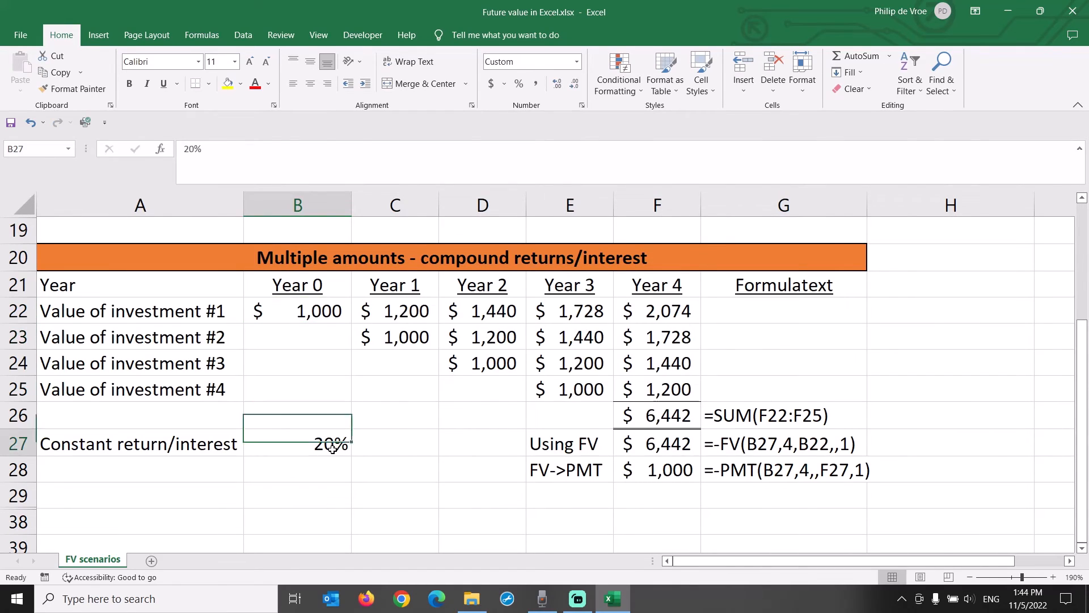
pyautogui.write('5')
pyautogui.press('Return')
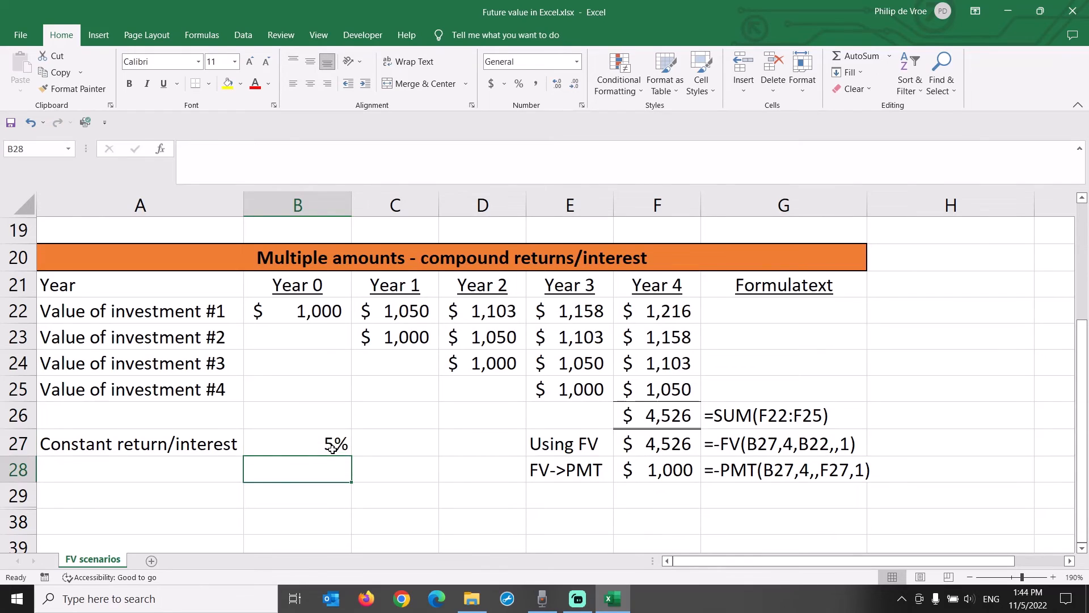
pyautogui.click(333, 448)
pyautogui.write('10')
pyautogui.press('Return')
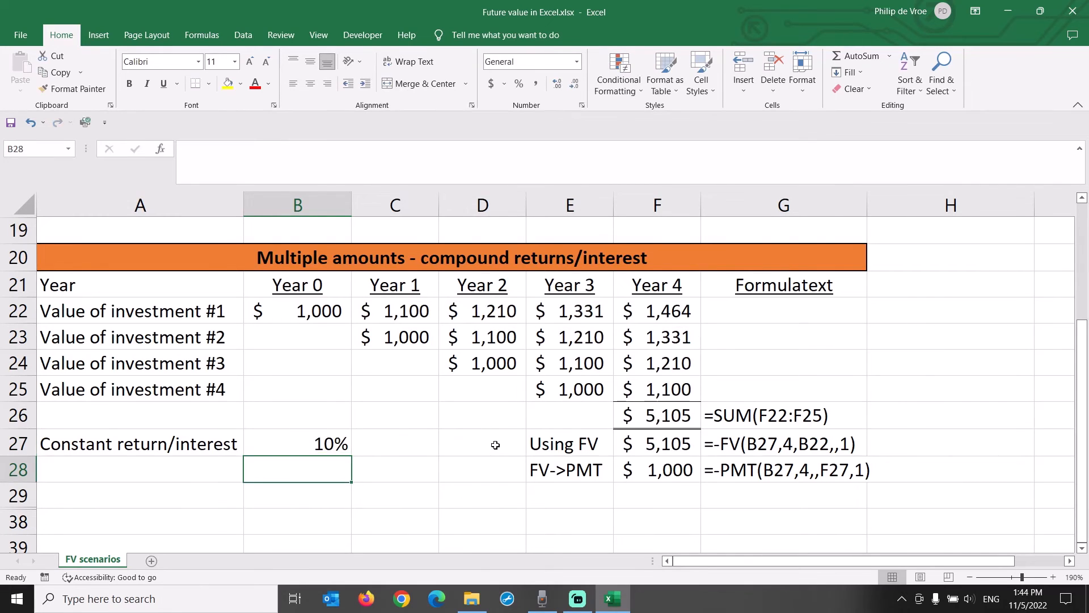
pyautogui.press('Up')
pyautogui.write('15')
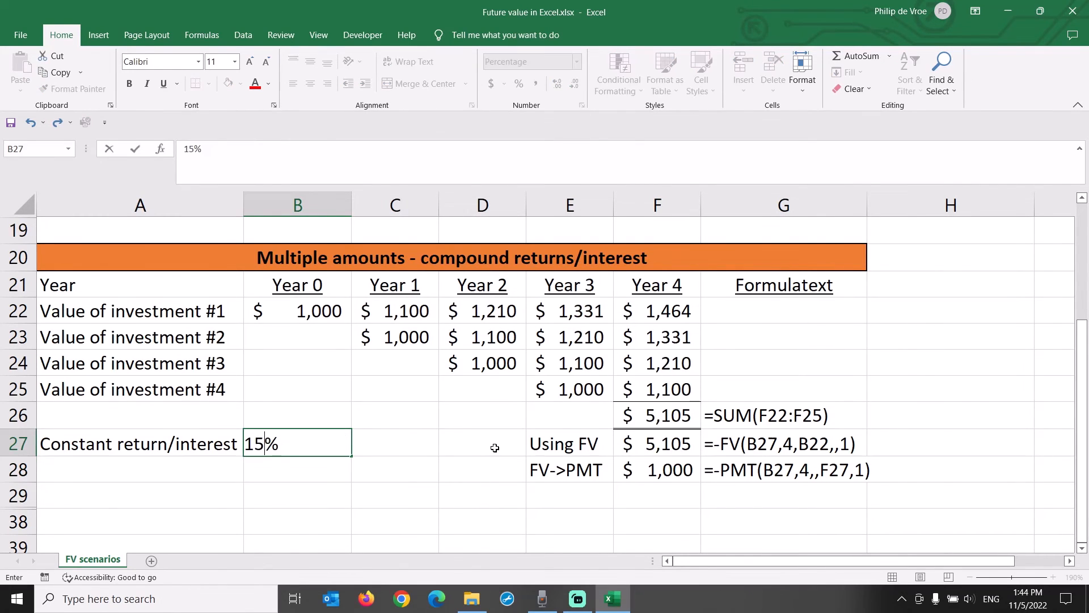
pyautogui.press('Return')
pyautogui.press('Up')
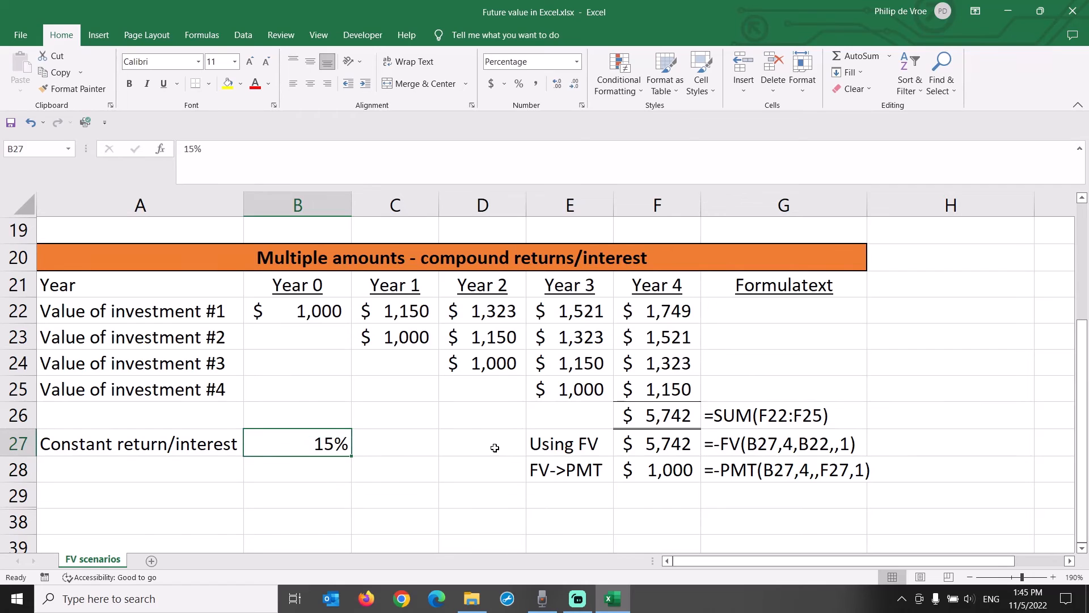
pyautogui.write('20')
pyautogui.press('Return')
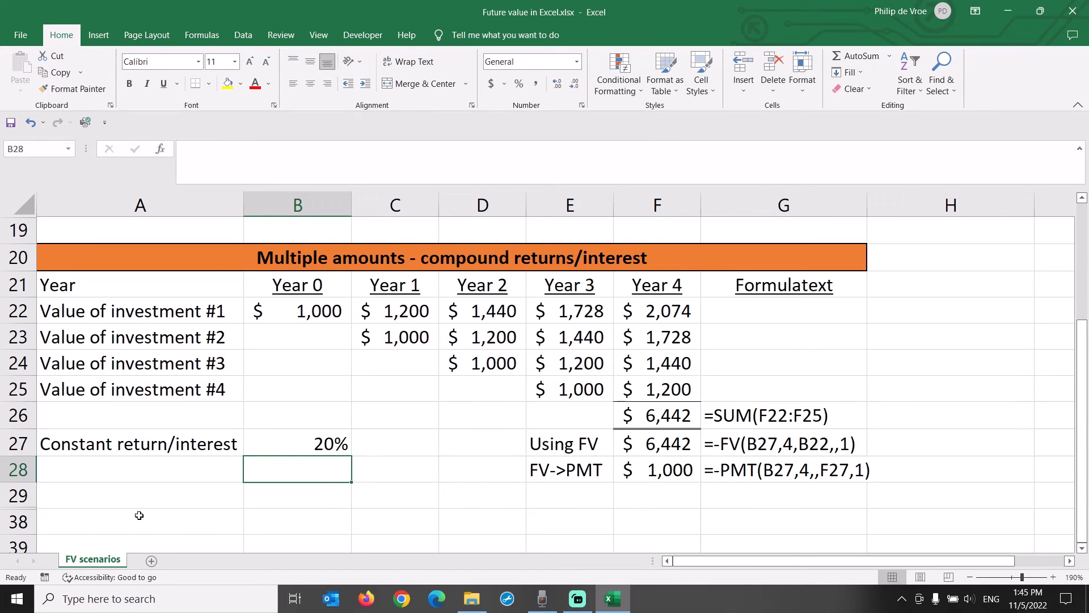
# Unhide the rows between 29 and 38 to reveal the scenario below the PMT calculation
pyautogui.moveTo(41, 523); pyautogui.dragTo(23, 494)
pyautogui.rightClick(24, 494)
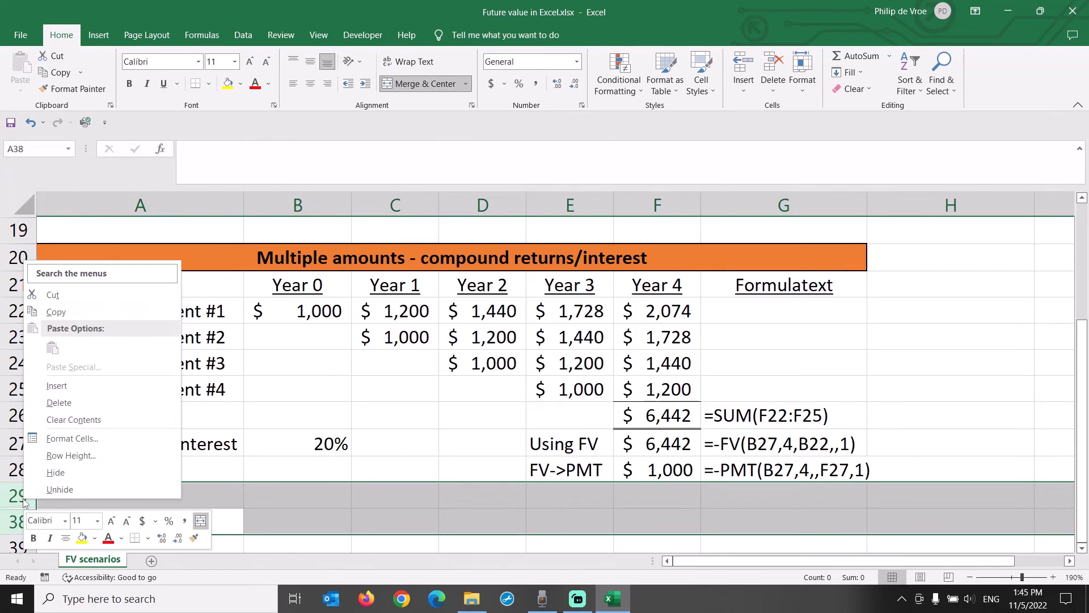
pyautogui.click(59, 489)
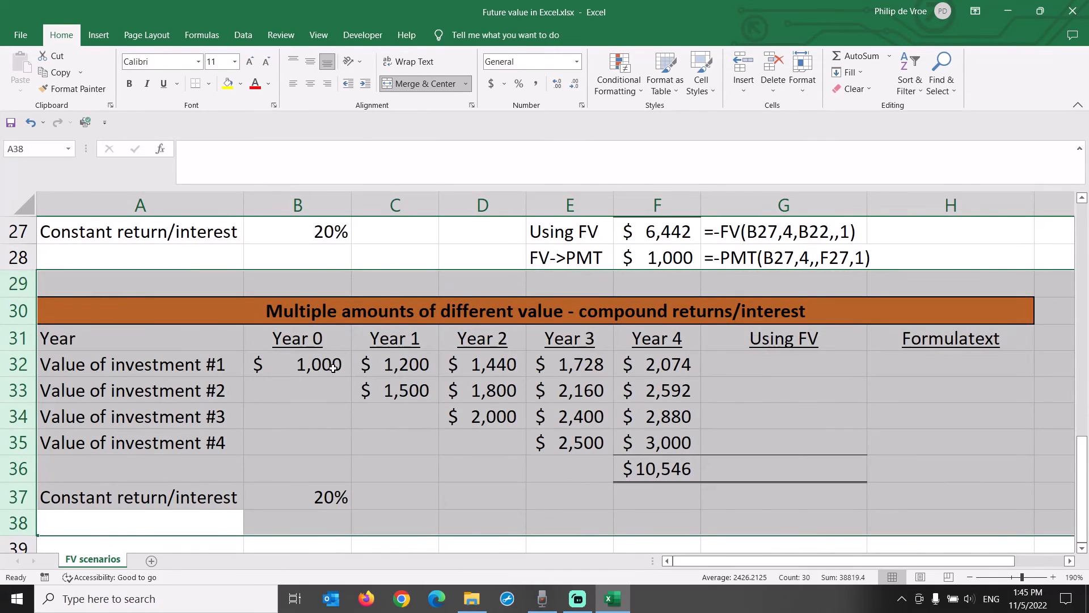
# Examine the four starting amounts, their Year 4 values and the Year 4 total in the different-value investments table
pyautogui.click(334, 369)
pyautogui.click(389, 390)
pyautogui.click(494, 421)
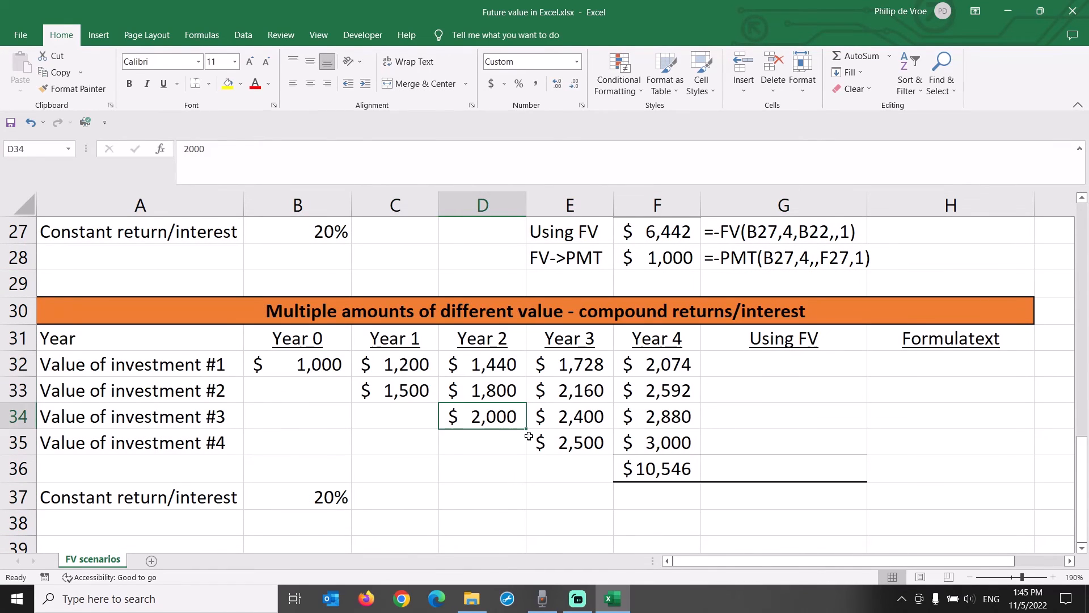
pyautogui.click(571, 447)
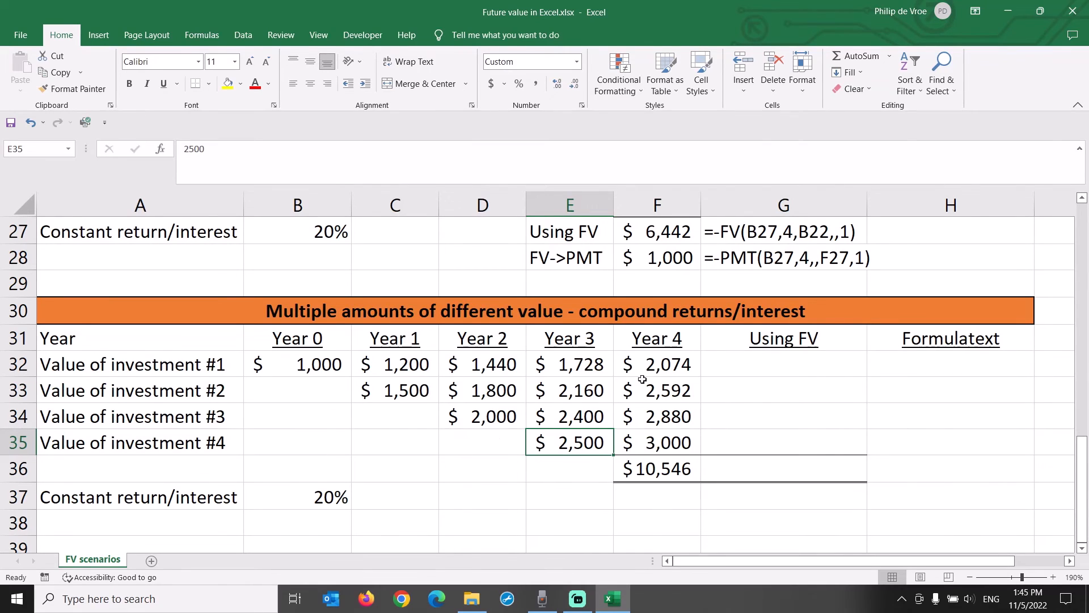
pyautogui.click(661, 366)
pyautogui.click(662, 385)
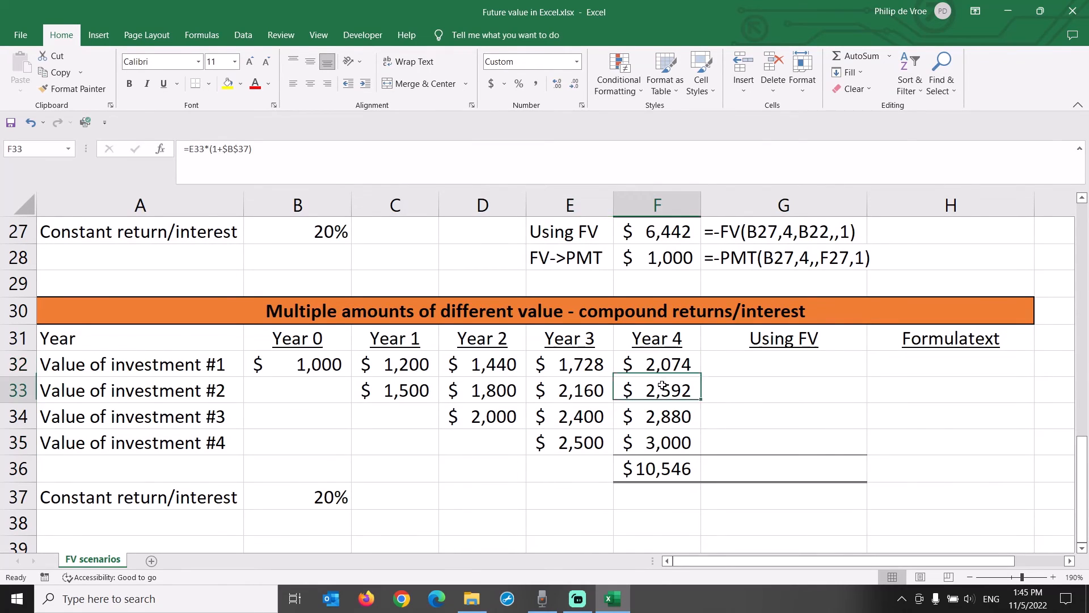
pyautogui.click(662, 414)
pyautogui.click(664, 441)
pyautogui.click(688, 475)
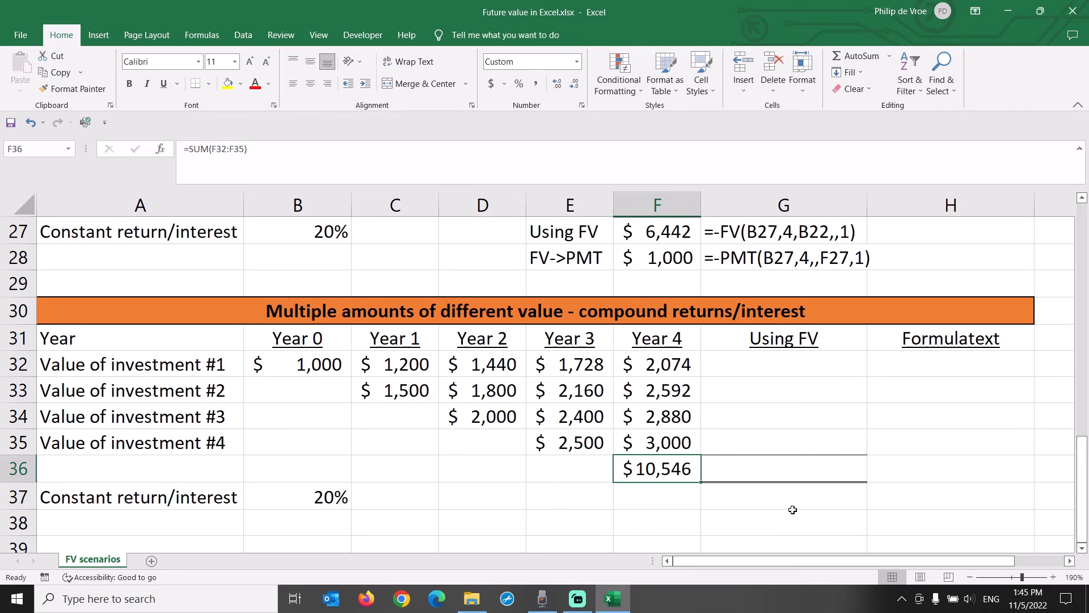
# Insert the FV function in G32 for the first investment of the different-value table
pyautogui.click(771, 367)
pyautogui.click(889, 55)
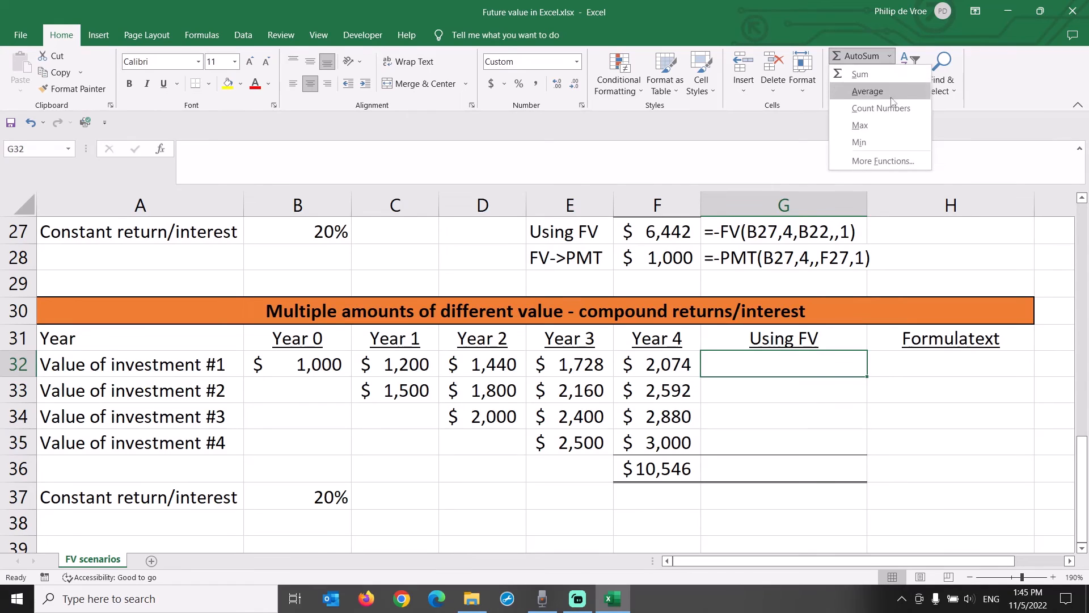
pyautogui.click(883, 161)
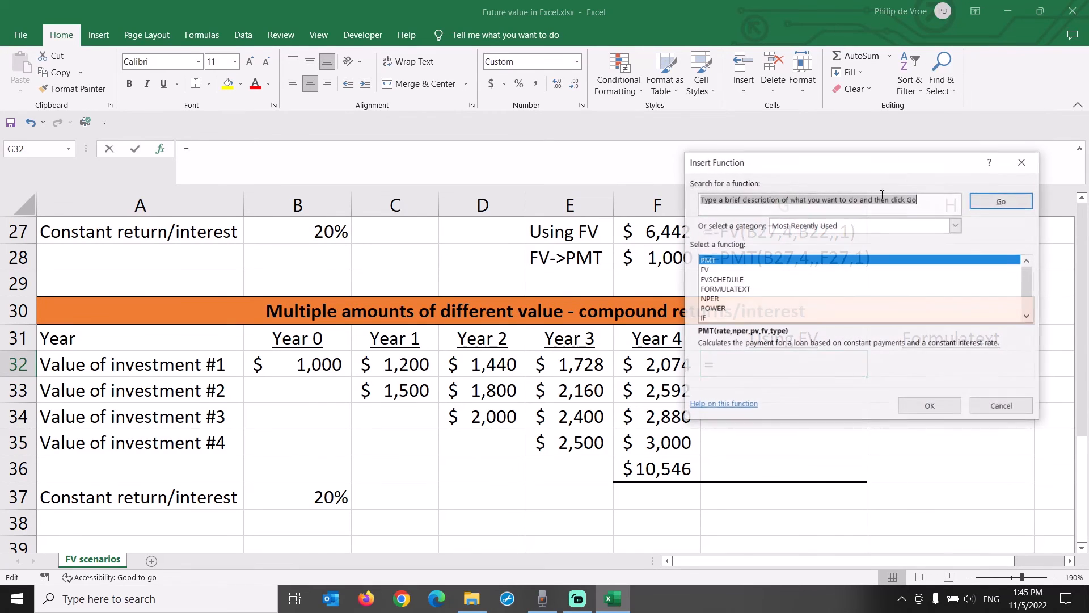
pyautogui.click(754, 271)
pyautogui.click(942, 412)
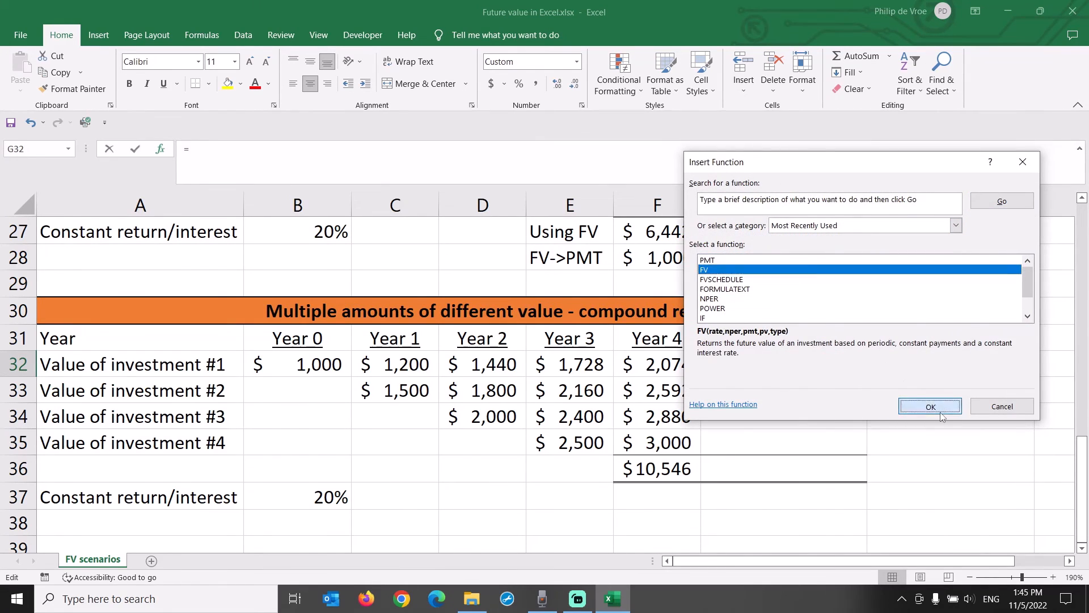
# Set the rate of the FV function in G32 to the constant return in B37 as the absolute reference $B$37
pyautogui.click(293, 496)
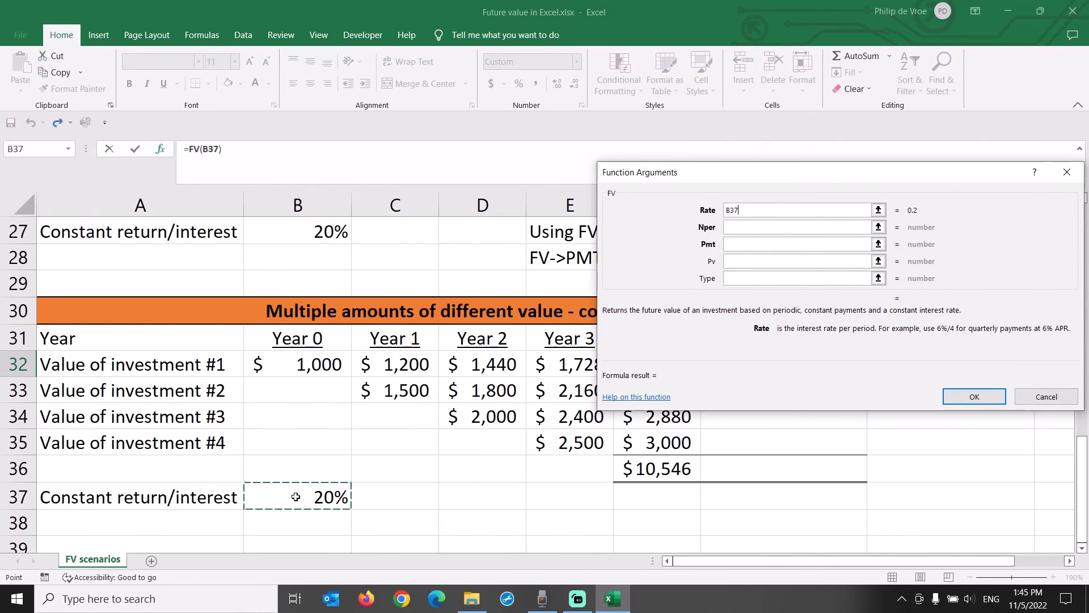
pyautogui.press('BackSpace')
pyautogui.press('BackSpace')
pyautogui.press('BackSpace')
pyautogui.write('$b$37')
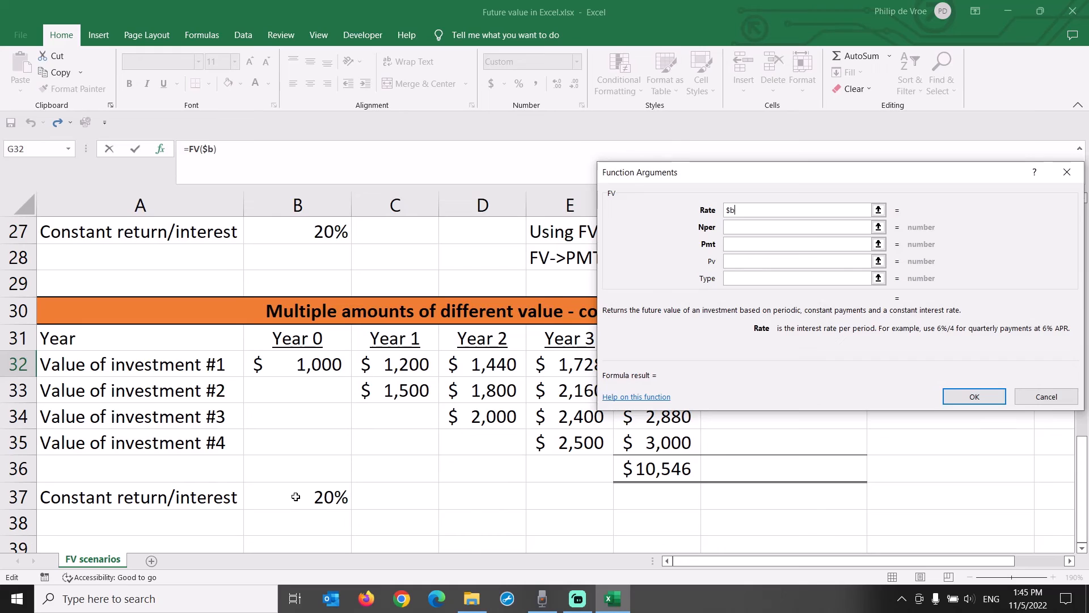
pyautogui.press('Tab')
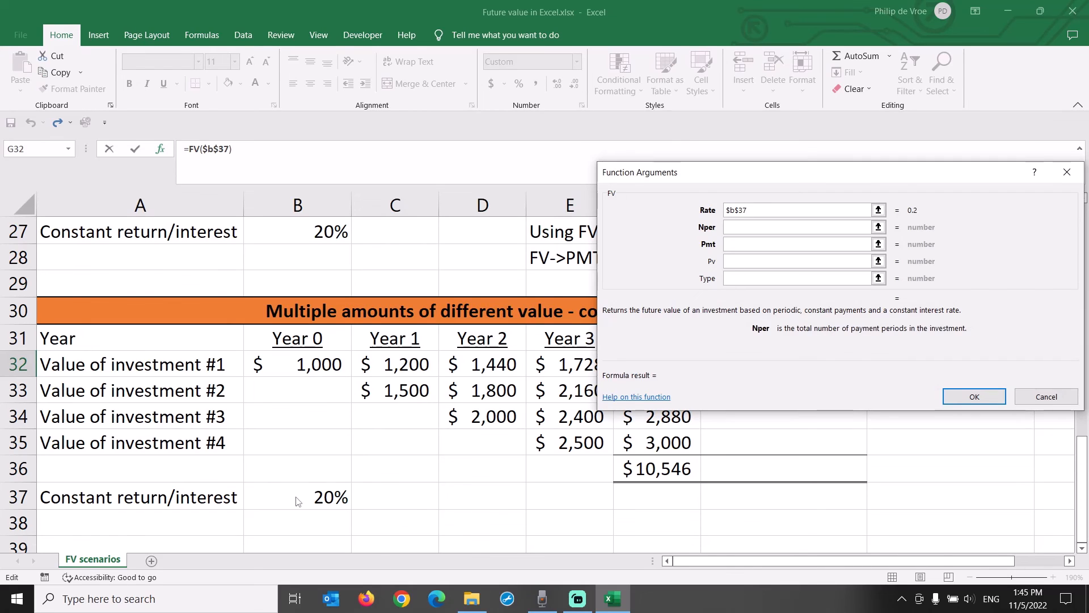
# Complete the G32 function with 4 periods and present value B32, and negate it to =-FV($B$37,4,,B32)
pyautogui.write('4')
pyautogui.press('Tab')
pyautogui.press('Tab')
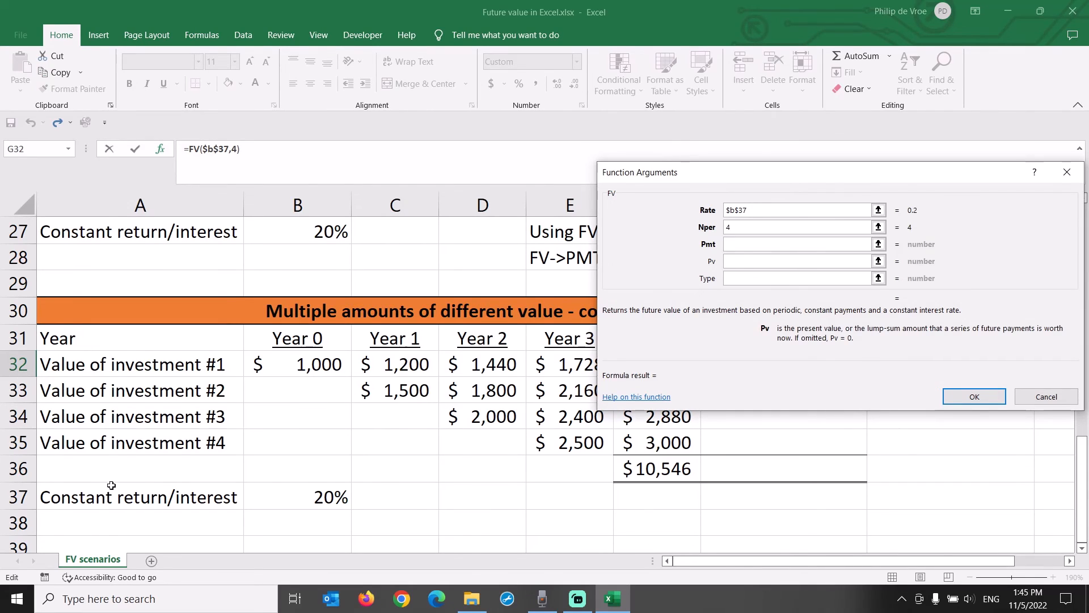
pyautogui.click(292, 364)
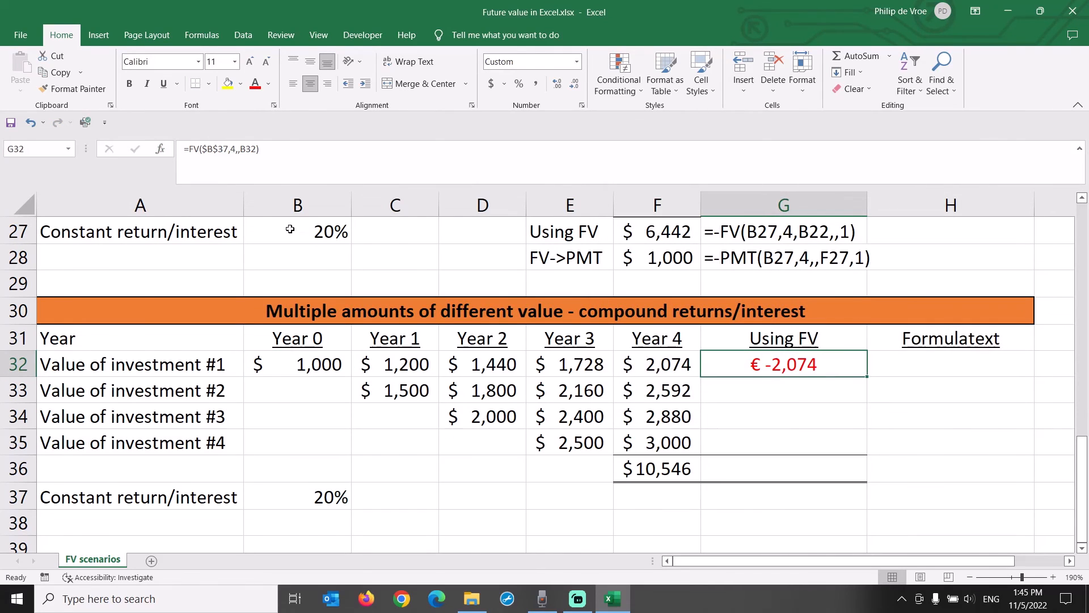
pyautogui.press('F2')
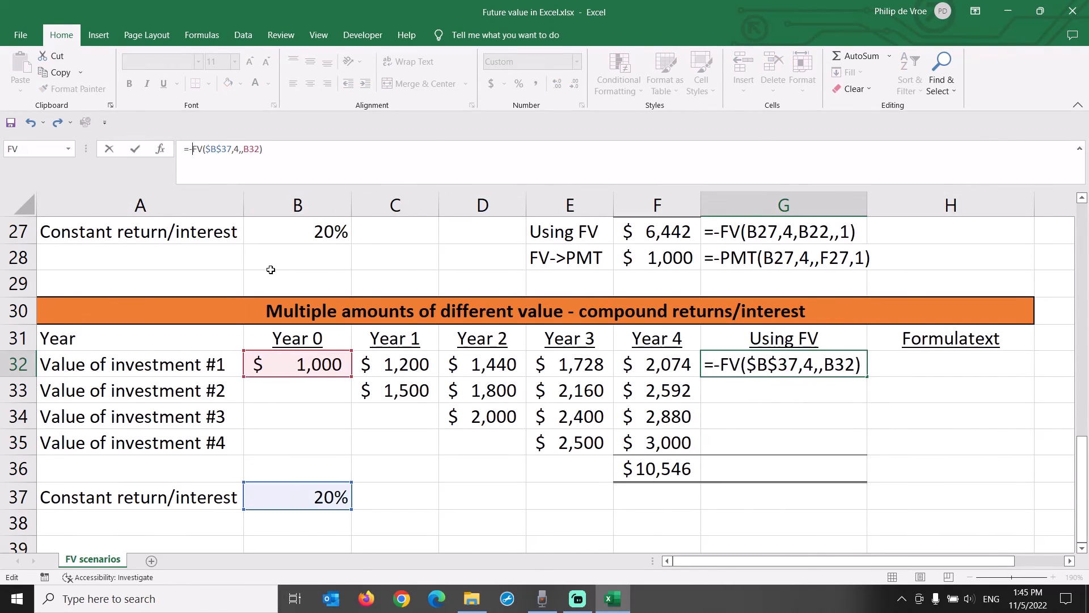
pyautogui.press('Return')
# Copy the FORMULATEXT formula from G28 into H32 to show the formula of investment #1
pyautogui.press('Up')
pyautogui.press('Up')
pyautogui.press('Up')
pyautogui.press('Up')
pyautogui.press('Up')
pyautogui.hotkey('ctrl', 'c')
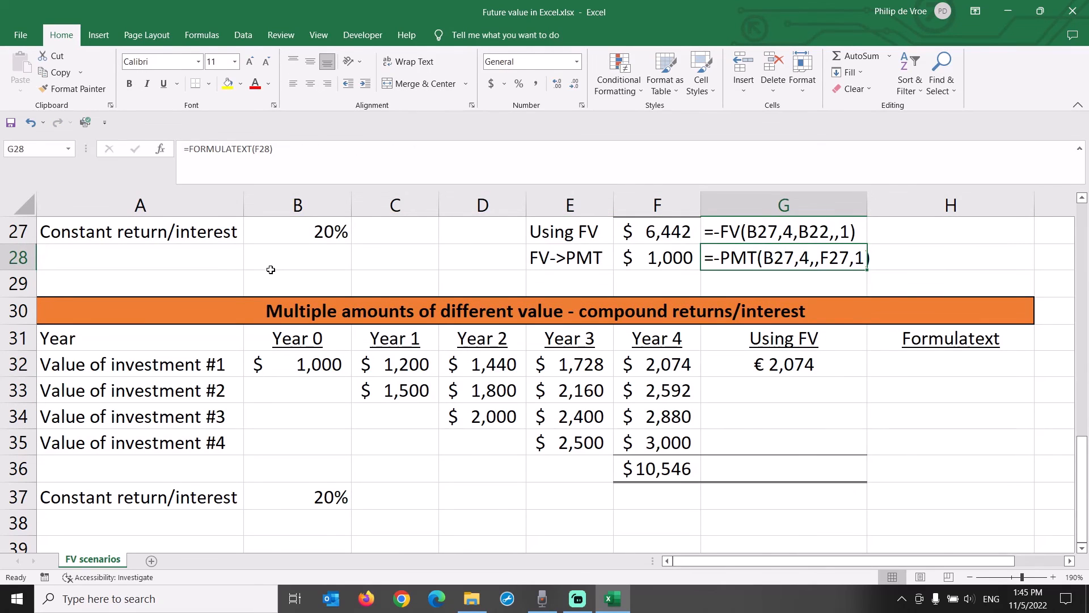
pyautogui.click(919, 365)
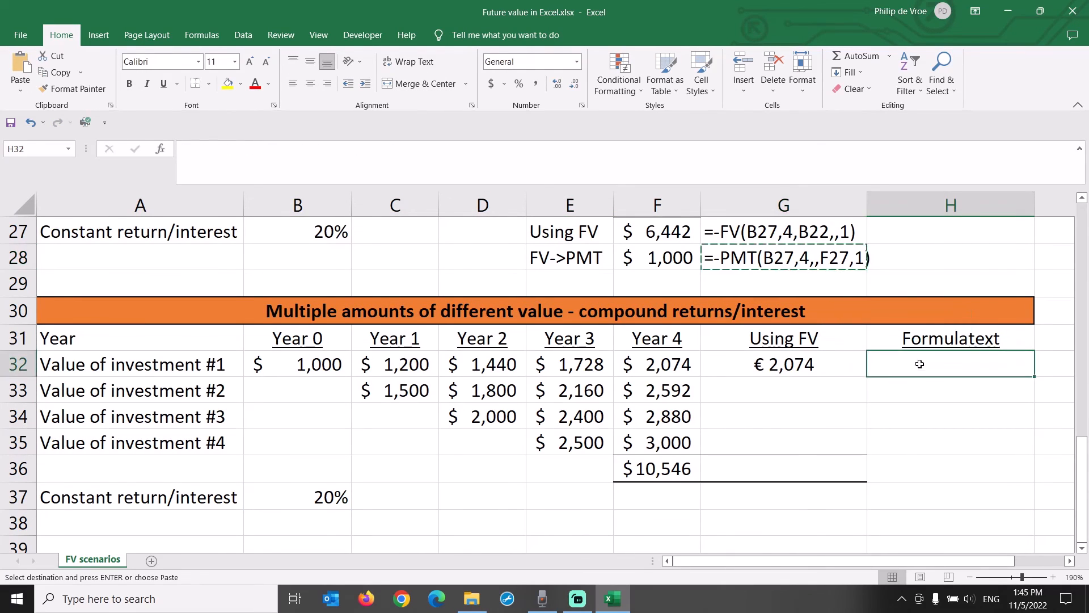
pyautogui.hotkey('ctrl', 'v')
# Copy the FV and FORMULATEXT formulas in G32:H32 to rows 33, 34 and 35
pyautogui.press('Left')
pyautogui.hotkey('shift', 'Right')
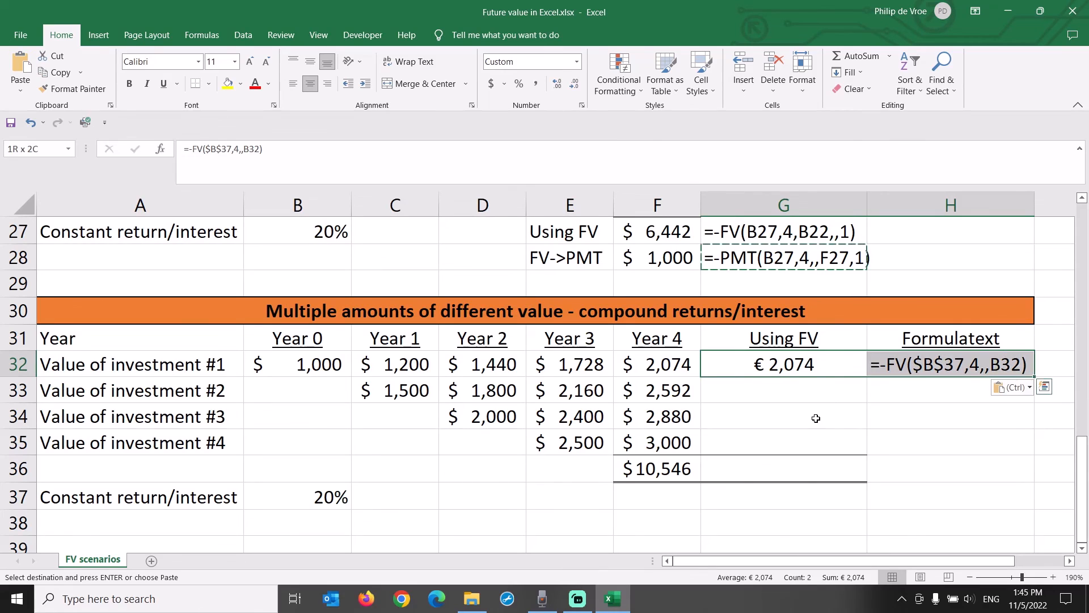
pyautogui.hotkey('ctrl', 'c')
pyautogui.press('Down')
pyautogui.hotkey('ctrl', 'v')
pyautogui.press('Down')
pyautogui.hotkey('ctrl', 'v')
pyautogui.press('Down')
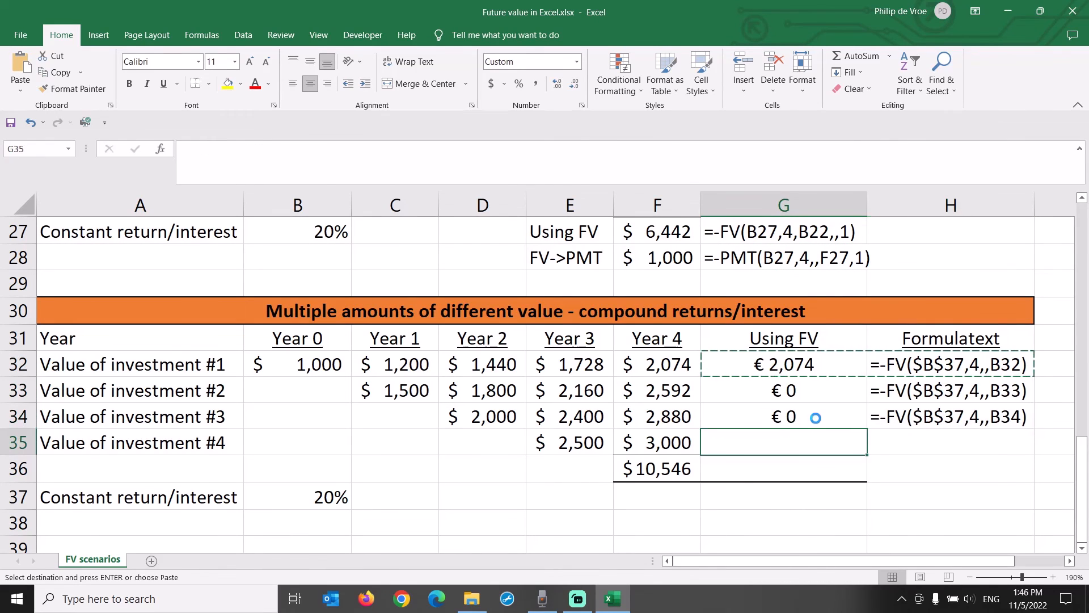
pyautogui.hotkey('ctrl', 'v')
# Change the G33 formula to 3 periods and present value C33, and ignore the inconsistent-formula error flag
pyautogui.press('Up')
pyautogui.press('Up')
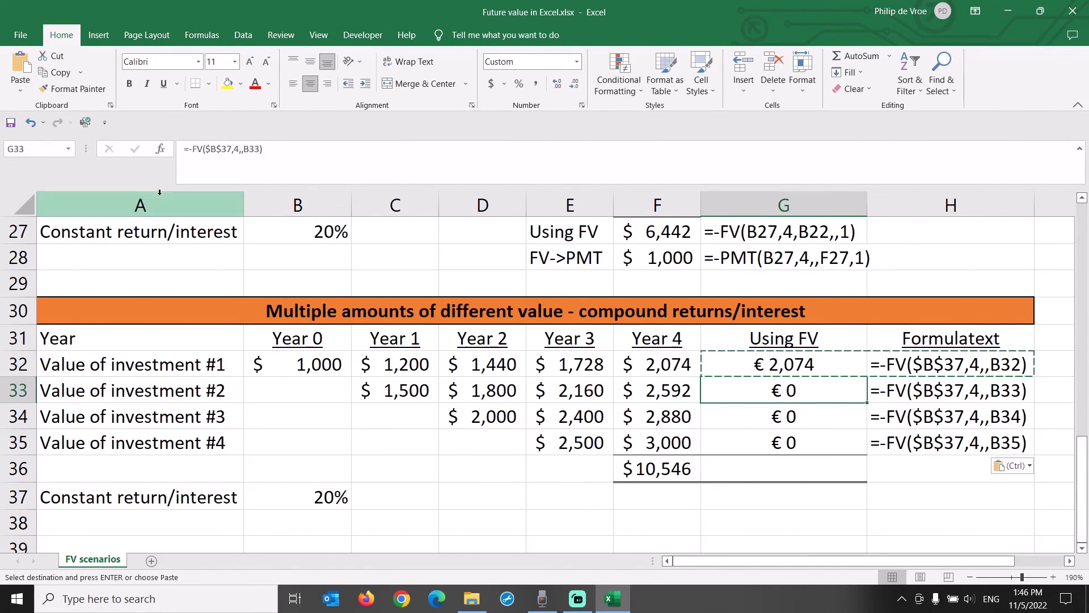
pyautogui.click(239, 150)
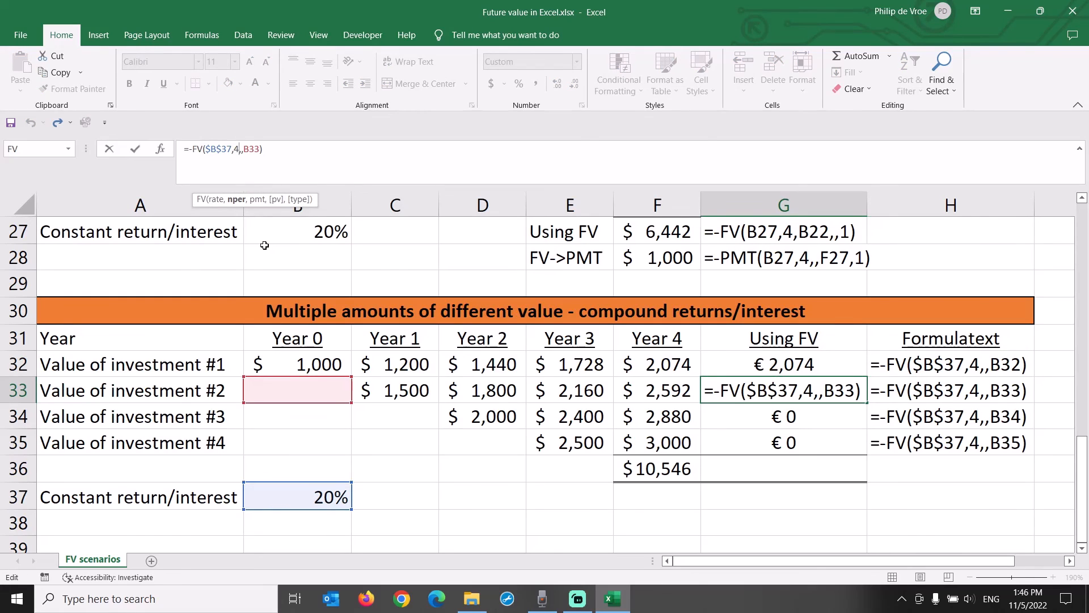
pyautogui.press('BackSpace')
pyautogui.write('3')
pyautogui.press('Right')
pyautogui.press('Right')
pyautogui.press('Delete')
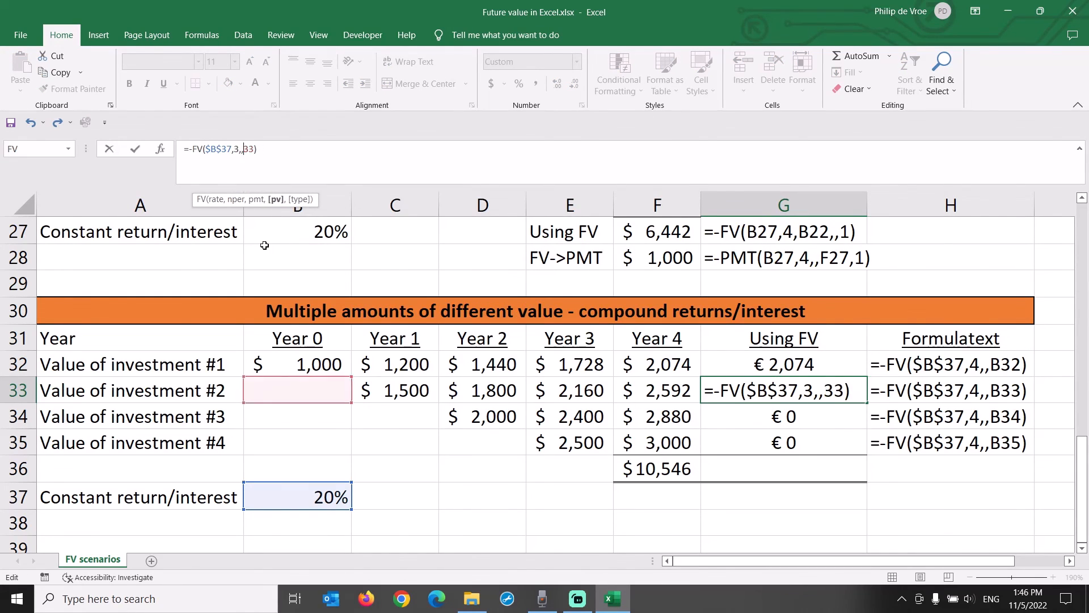
pyautogui.write('C')
pyautogui.hotkey('ctrl', 'Return')
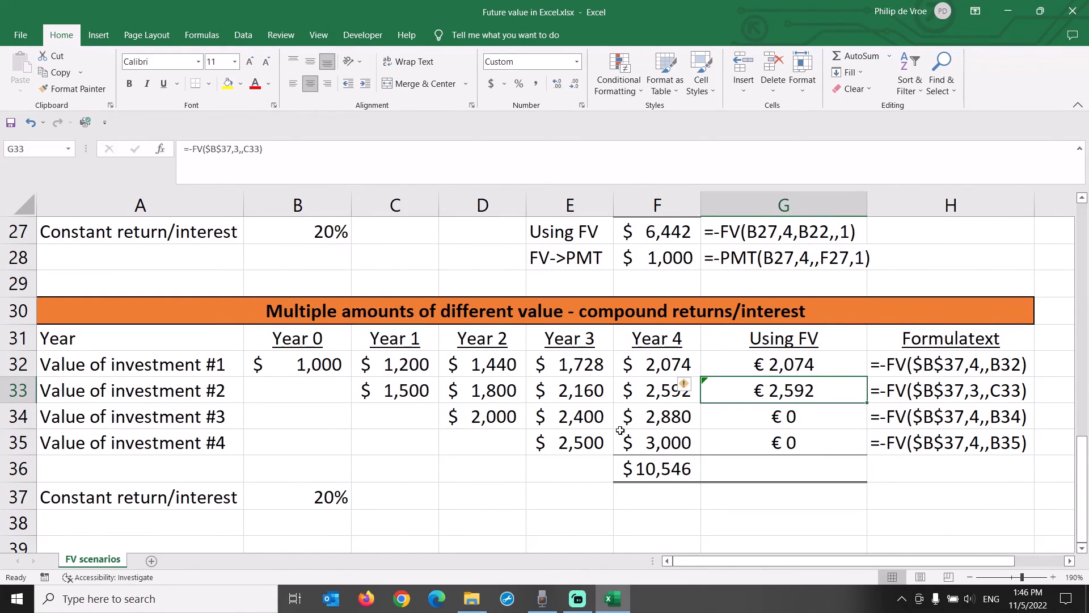
pyautogui.click(686, 384)
pyautogui.click(711, 453)
# Change the FV formula in G34 for investment #3 to 2 periods and present value D34
pyautogui.click(751, 423)
pyautogui.click(235, 149)
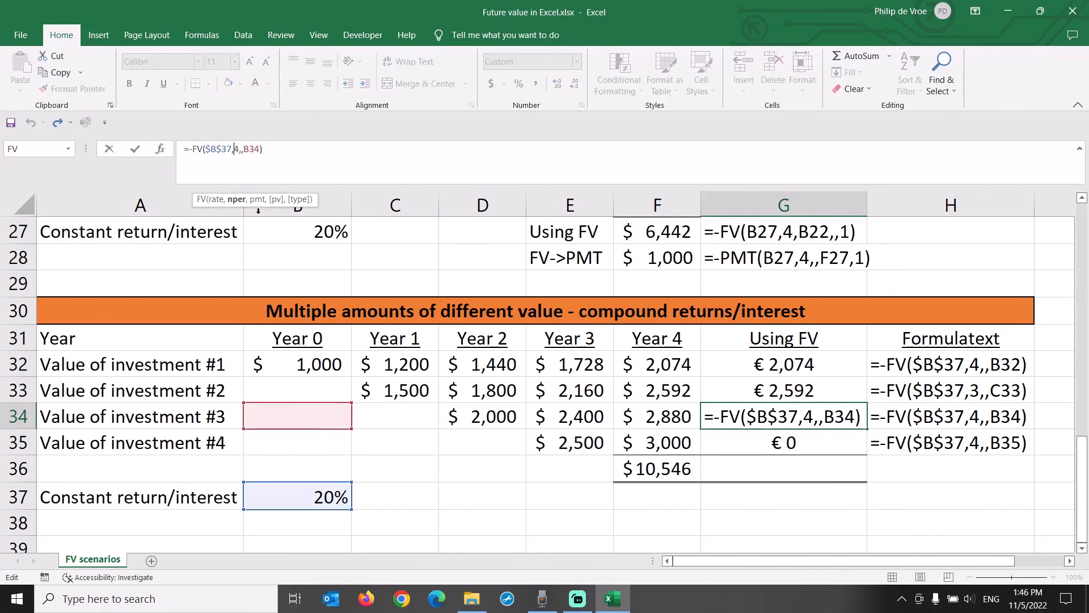
pyautogui.press('Delete')
pyautogui.write('2')
pyautogui.press('Right')
pyautogui.press('Right')
pyautogui.press('Right')
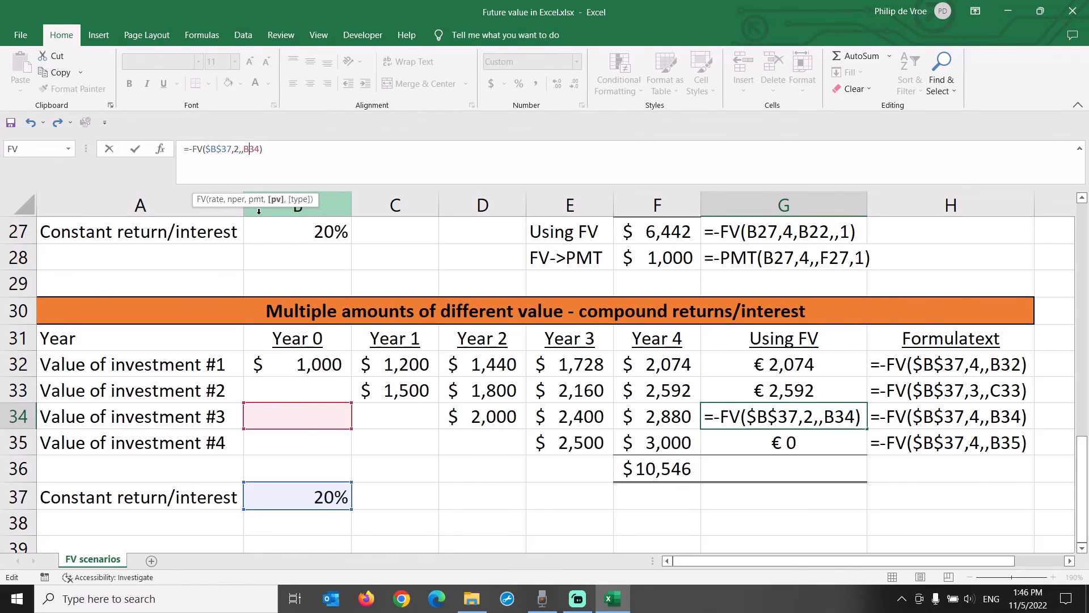
pyautogui.press('Delete')
pyautogui.write('d')
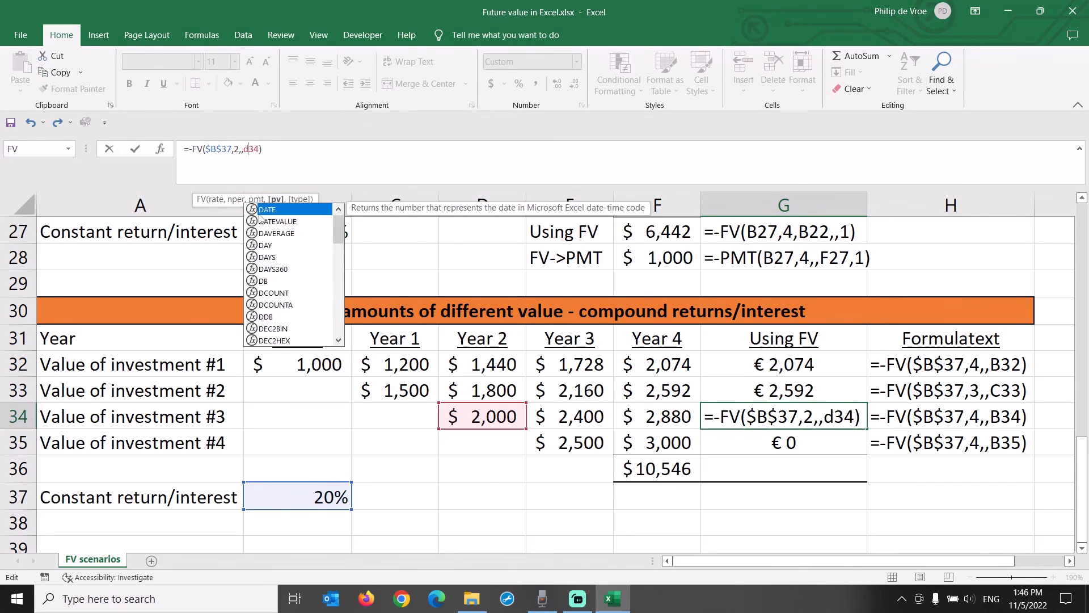
pyautogui.press('Return')
# Change the FV formula in G35 for investment #4 to 1 period and present value E35
pyautogui.click(242, 147)
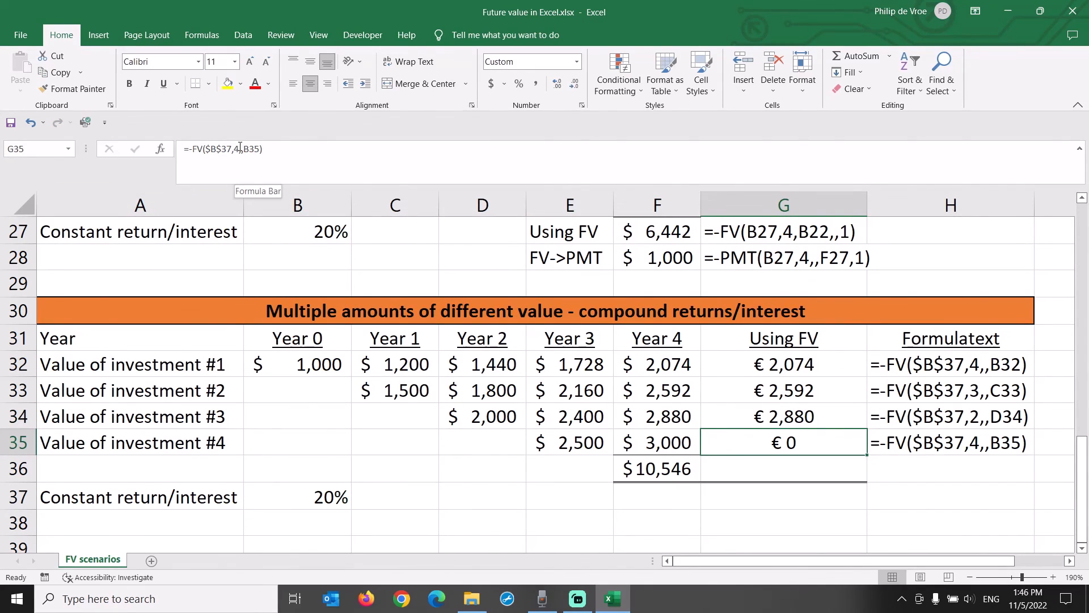
pyautogui.press('BackSpace')
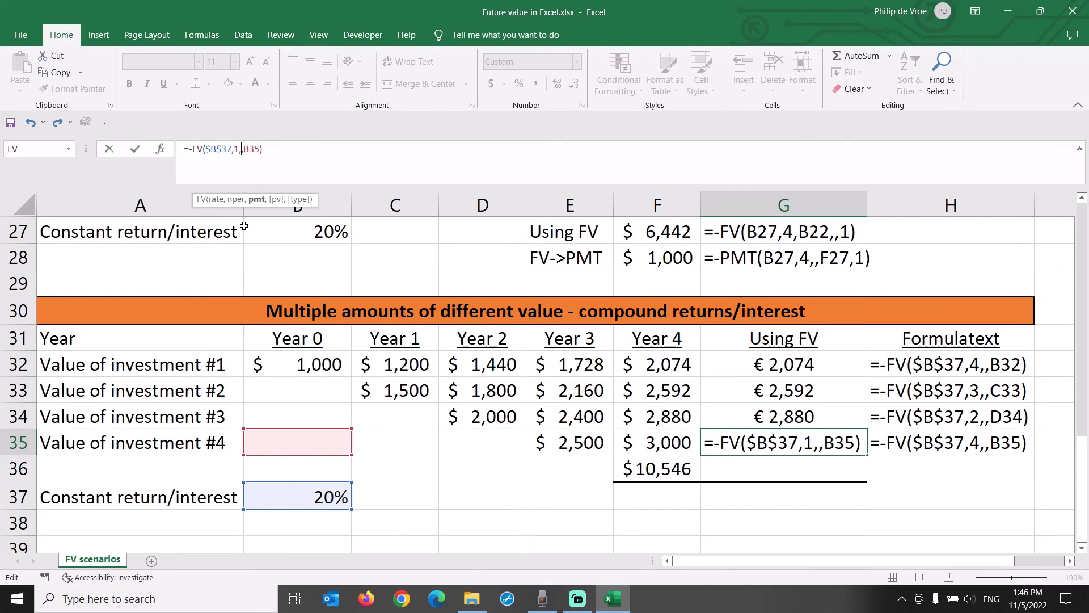
pyautogui.write('1')
pyautogui.press('Right')
pyautogui.press('Right')
pyautogui.press('Delete')
pyautogui.write('e')
pyautogui.press('Return')
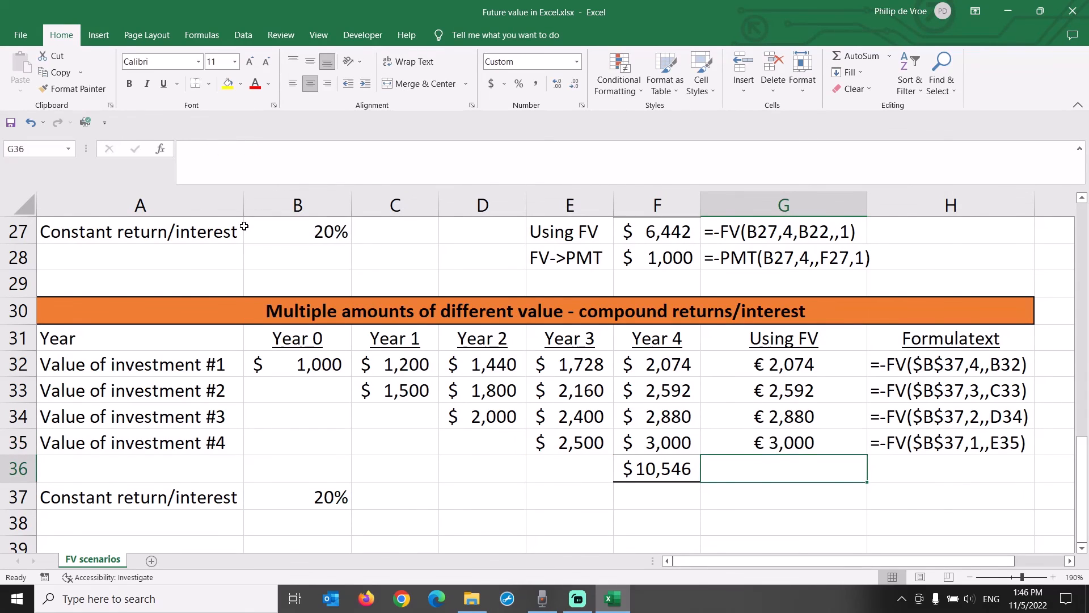
# Total the FV results with =SUM(G32:G35) in G36 and compare it with the Year 4 total in F36
pyautogui.click(851, 56)
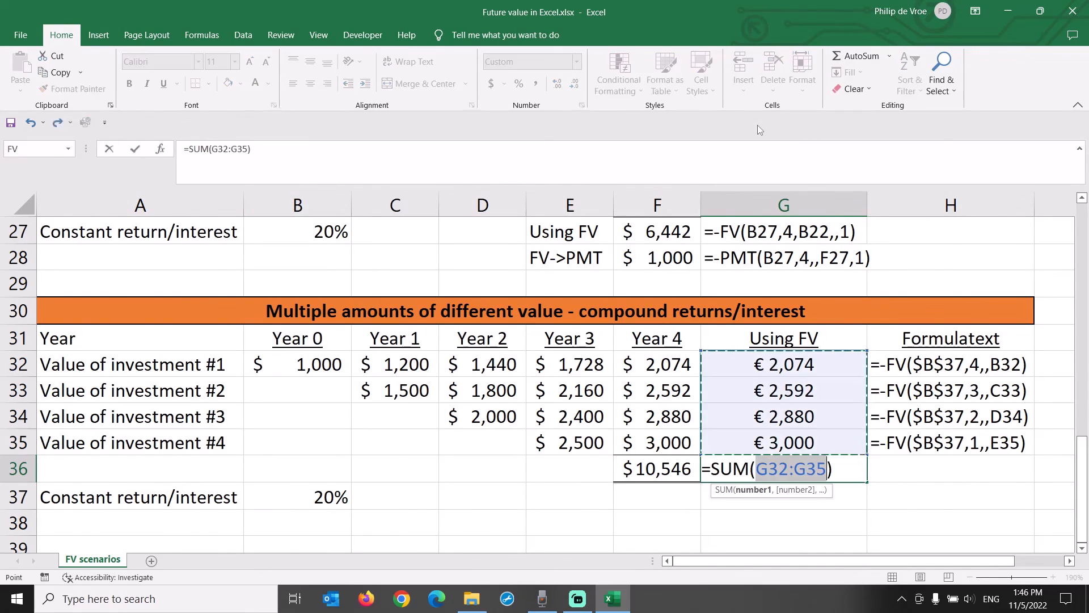
pyautogui.press('Return')
pyautogui.press('Up')
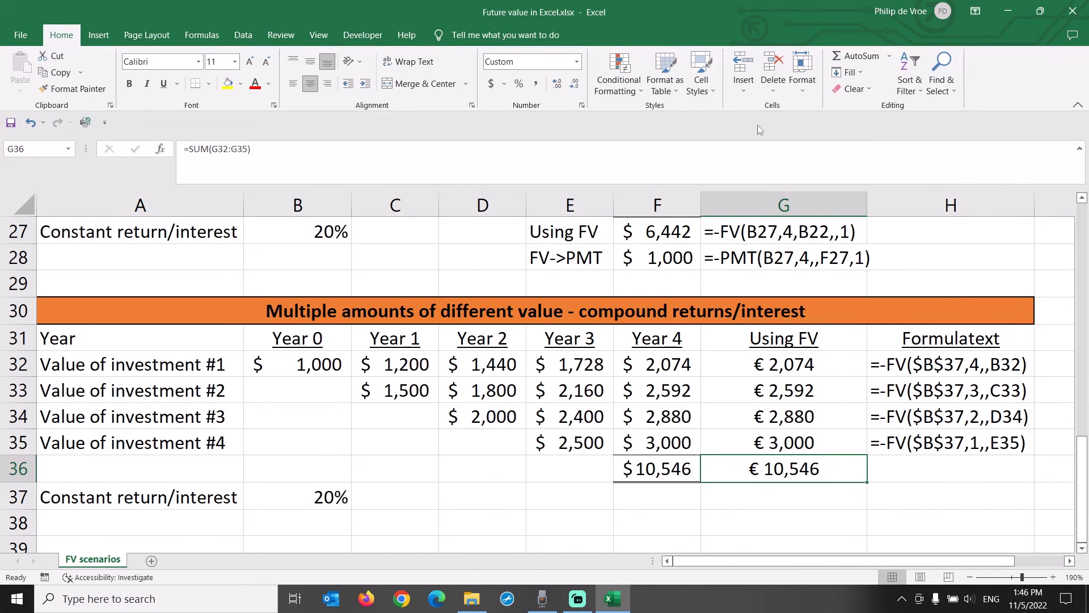
pyautogui.press('Left')
pyautogui.press('Right')
pyautogui.press('Left')
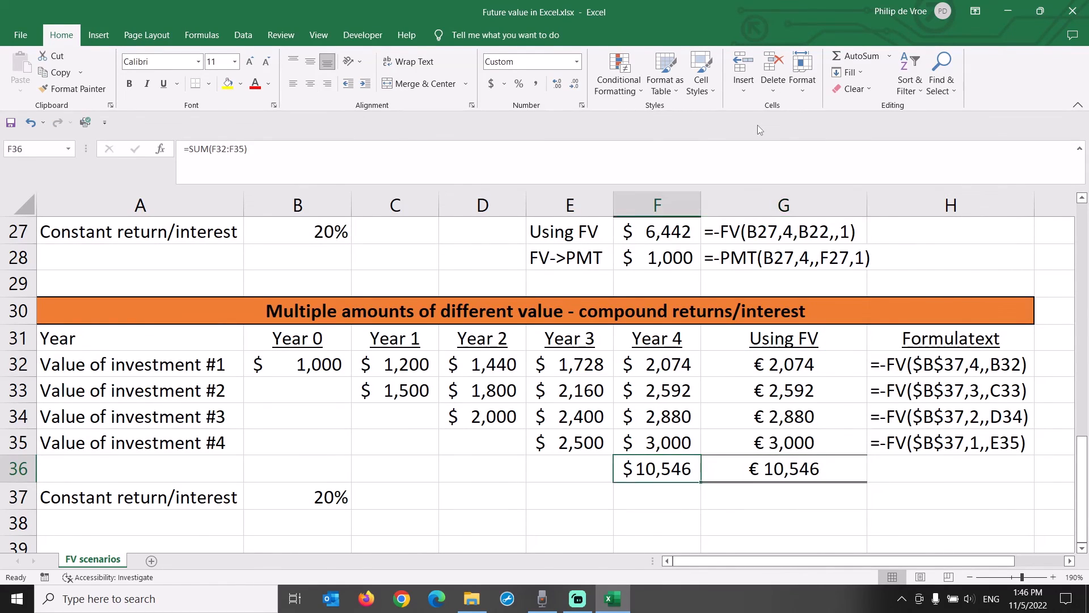
pyautogui.press('Right')
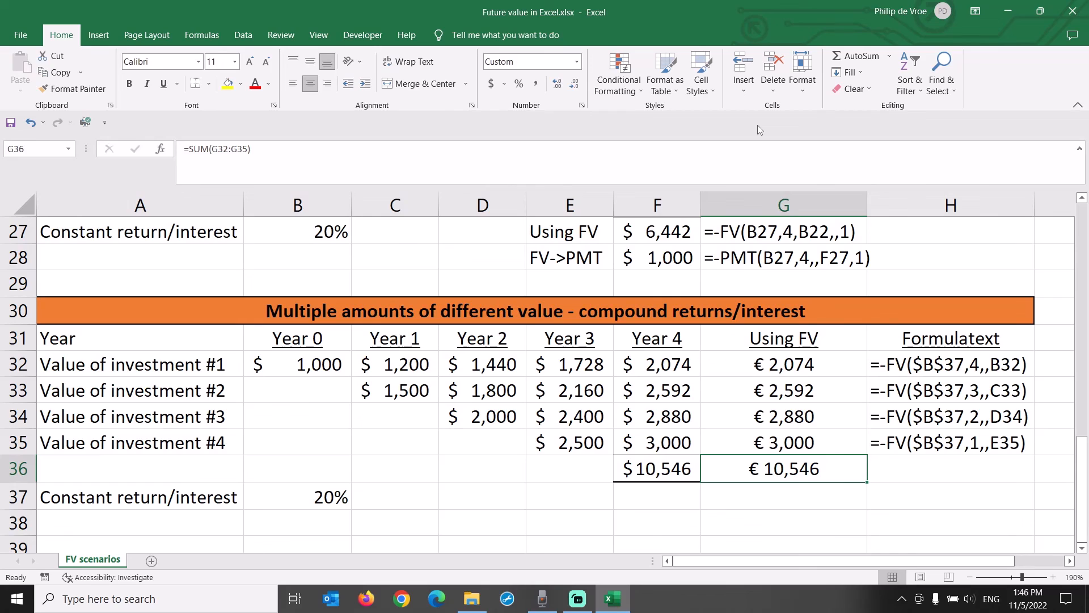